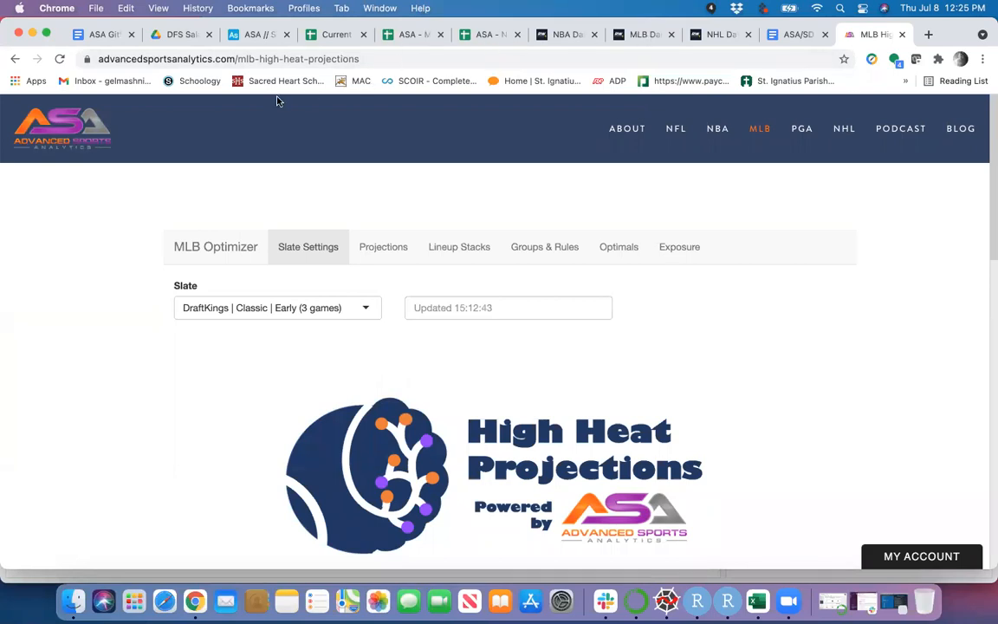
Look over the MLB products overview and open the MLB Statcast DB tool.
mouse_move(764, 136)
left_click(762, 158)
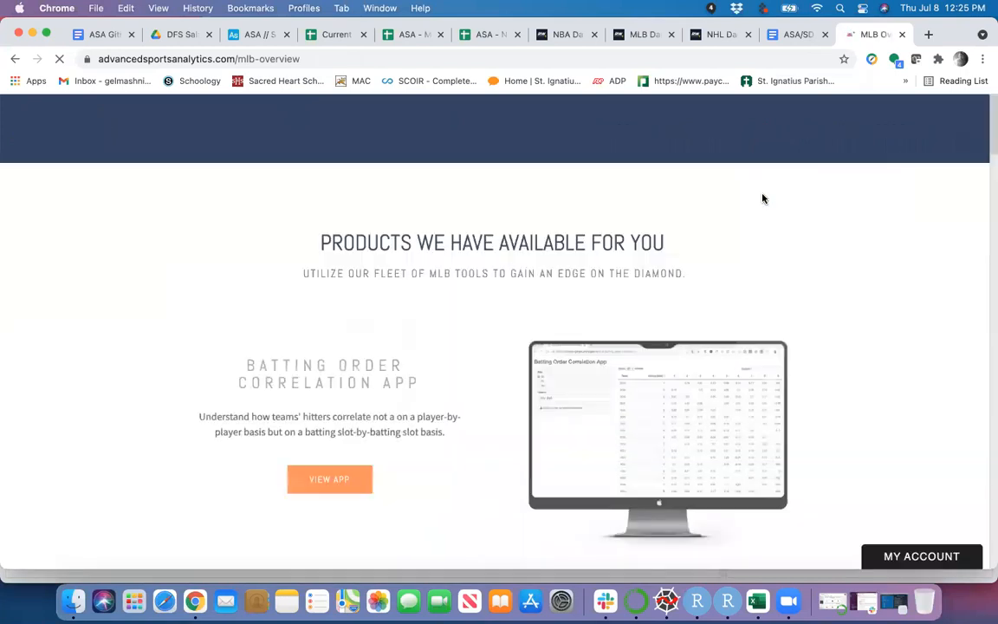
scroll(671, 289, "down", 3)
scroll(671, 289, "down", 5)
scroll(672, 289, "up", 10)
mouse_move(754, 138)
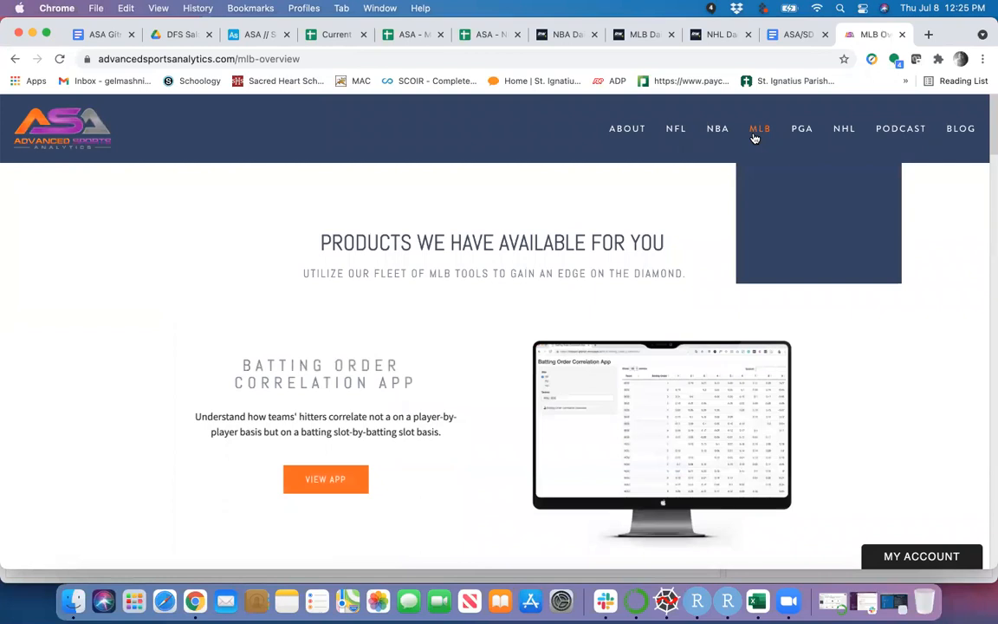
left_click(762, 197)
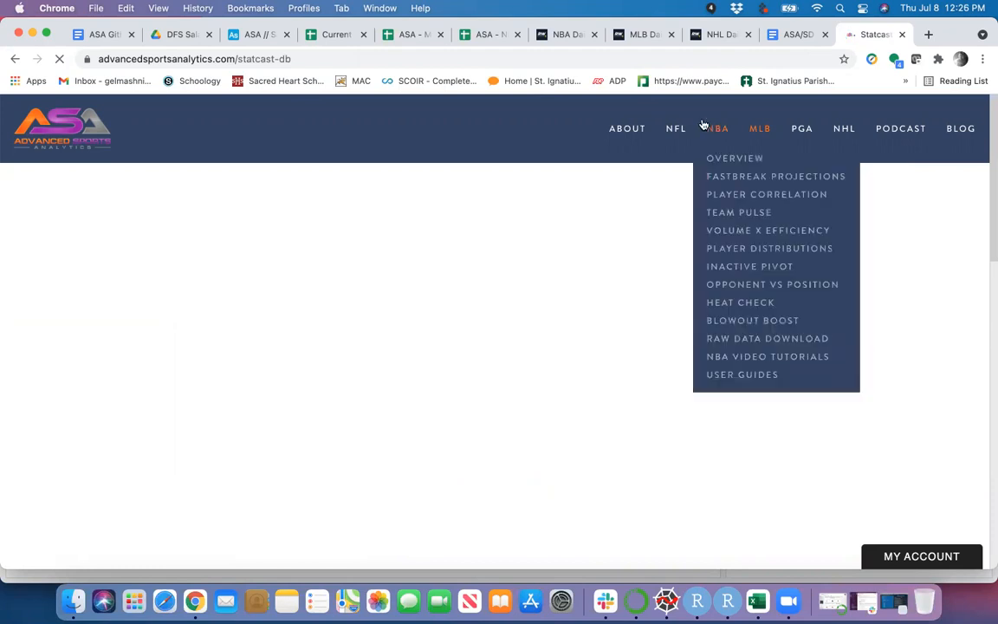
Switch to the RotoWire MLB daily lineups and review the evening games and their starting pitchers.
left_click(642, 36)
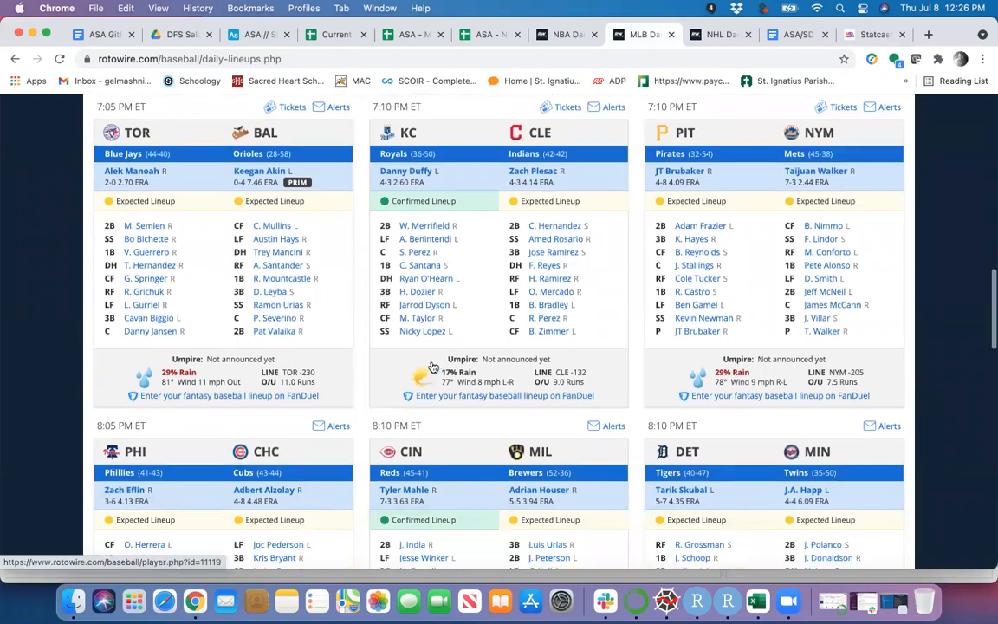
scroll(521, 249, "down", 5)
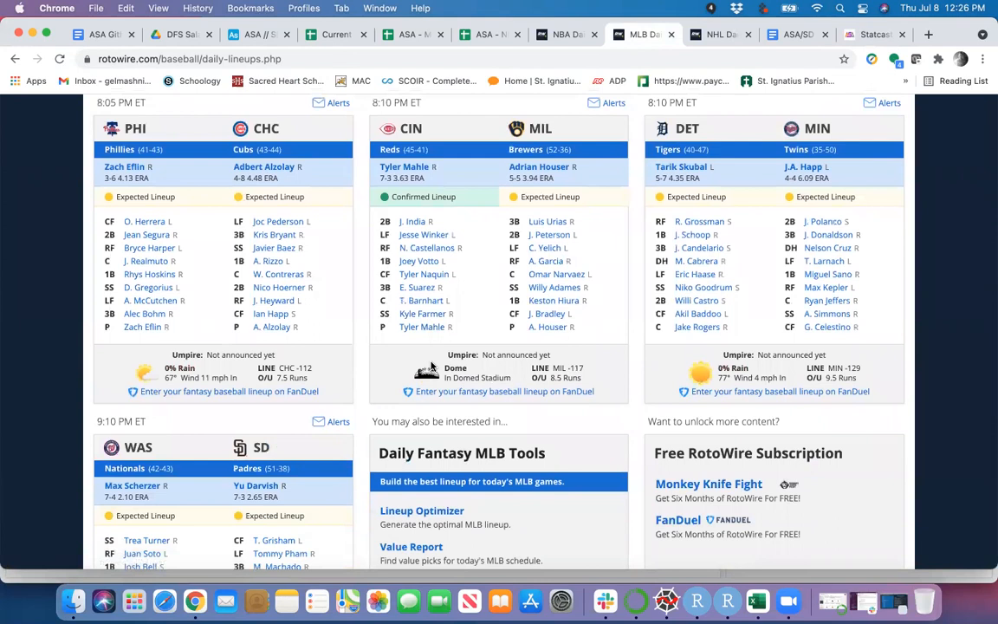
scroll(320, 408, "down", 2)
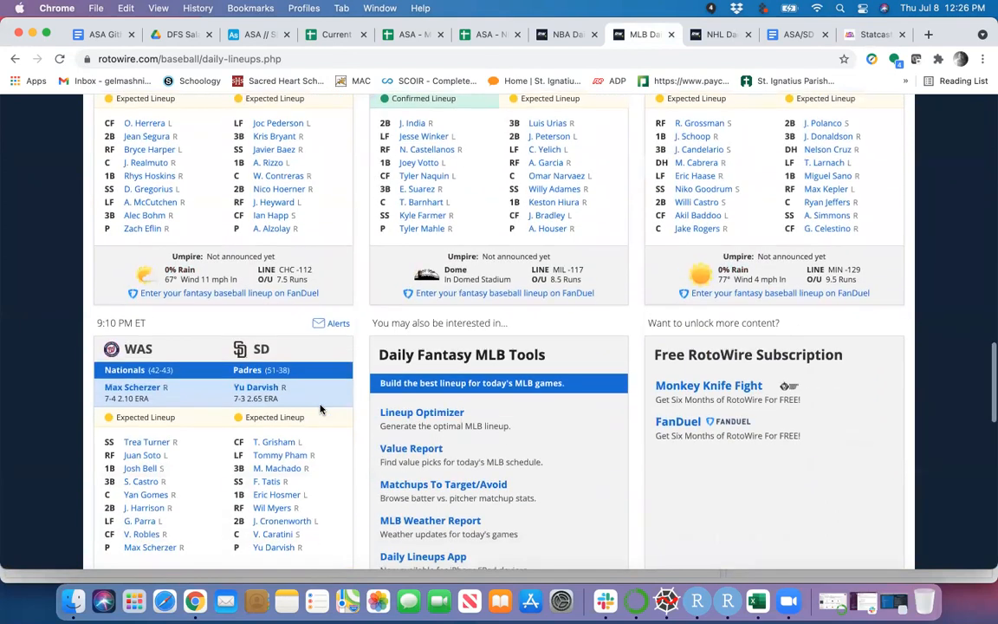
scroll(320, 409, "up", 10)
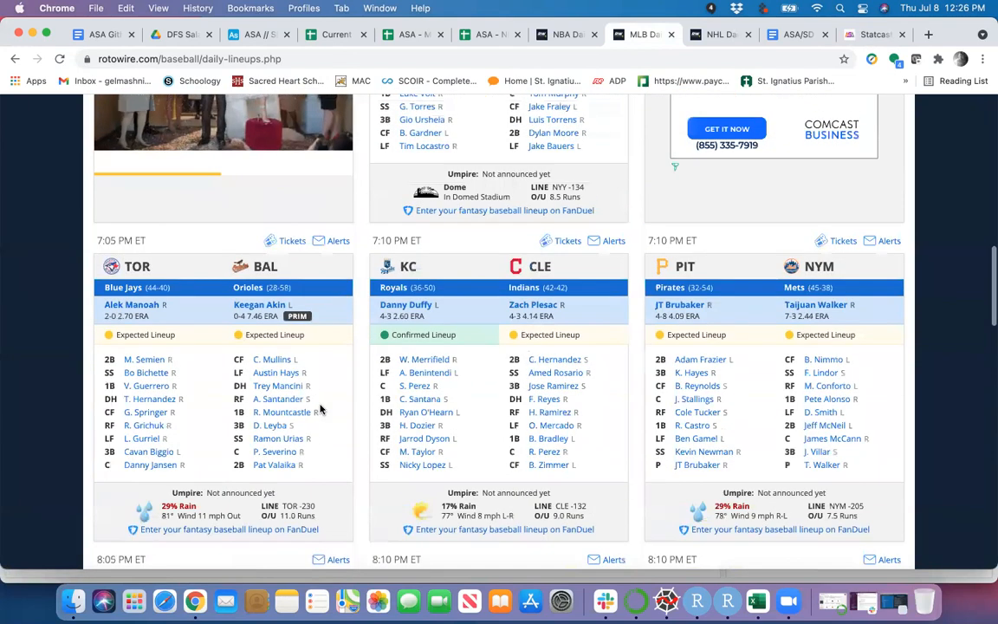
Return to the Statcast DB and select all eight statistics for a pitcher query, from Whiff Rate Allowed through wOBA Estimation Allowed.
left_click(870, 34)
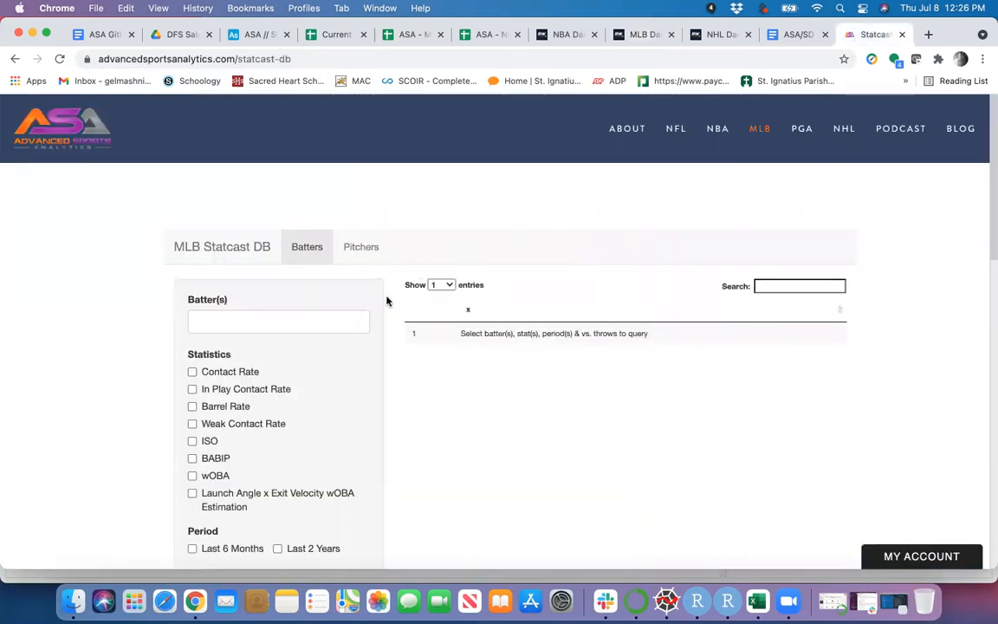
left_click(369, 249)
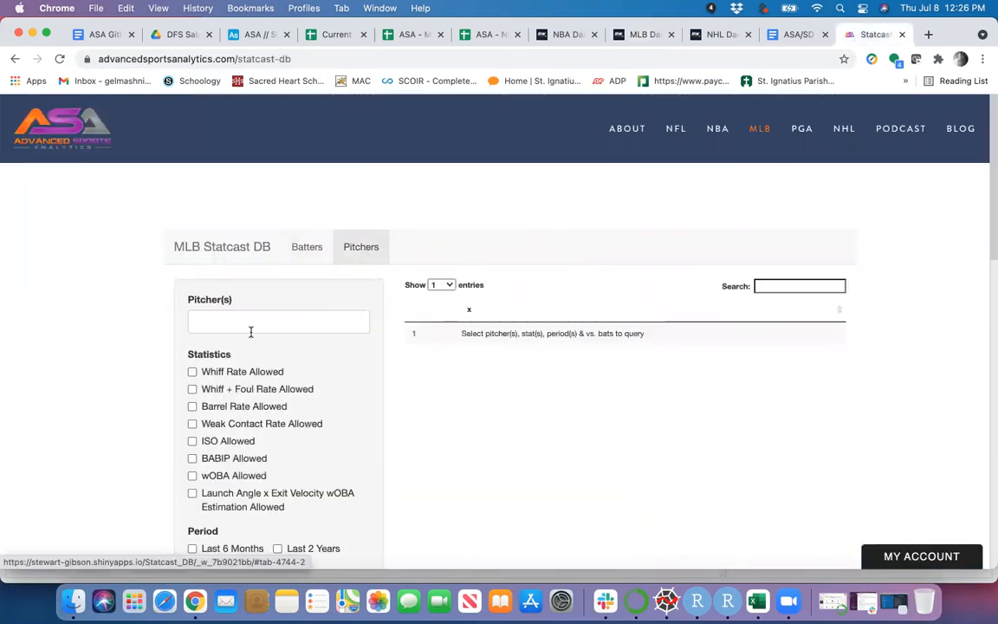
scroll(251, 328, "down", 2)
left_click(193, 283)
left_click(192, 299)
left_click(193, 333)
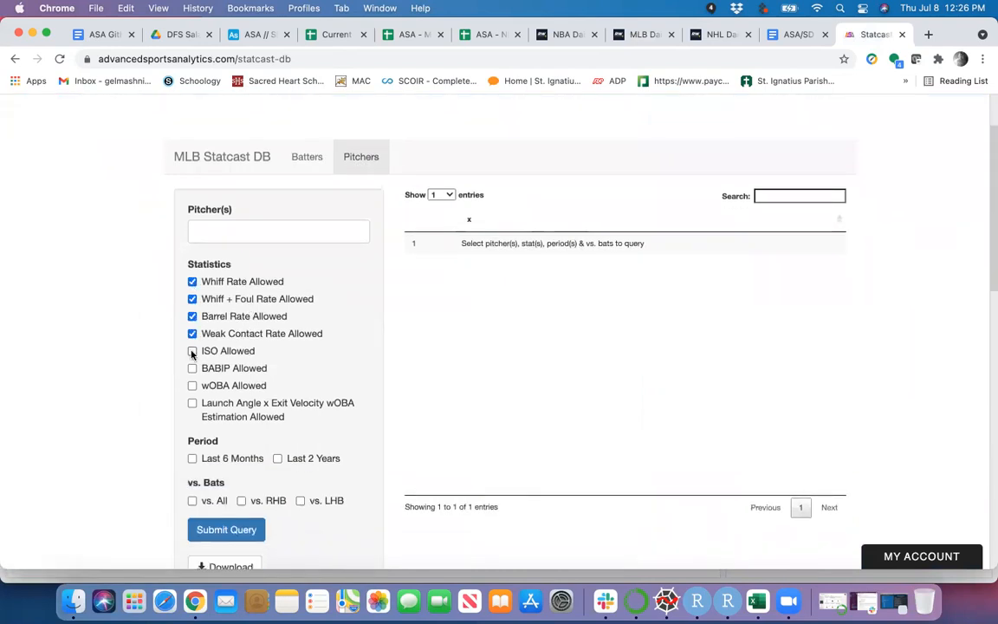
left_click(192, 368)
left_click(193, 386)
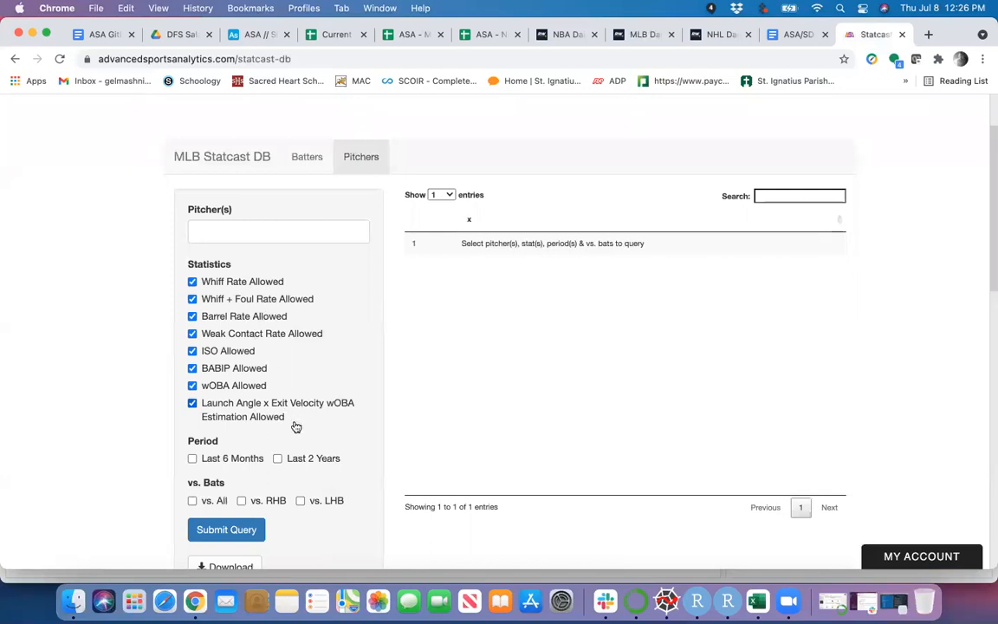
Set the pitcher query's period to Last 6 Months and its batter split to vs. All.
scroll(288, 437, "down", 2)
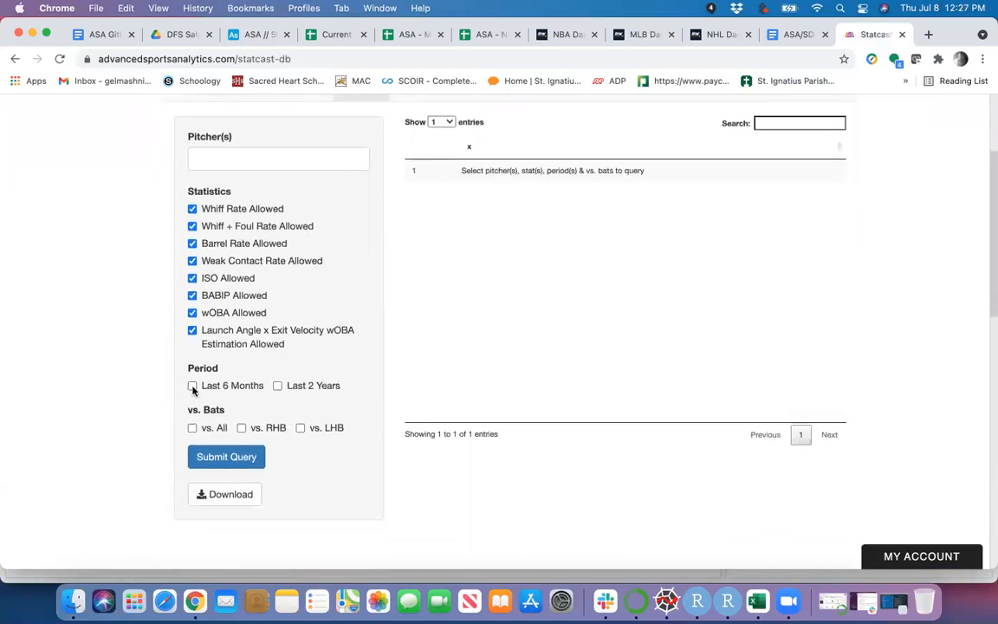
left_click(193, 428)
scroll(232, 407, "up", 3)
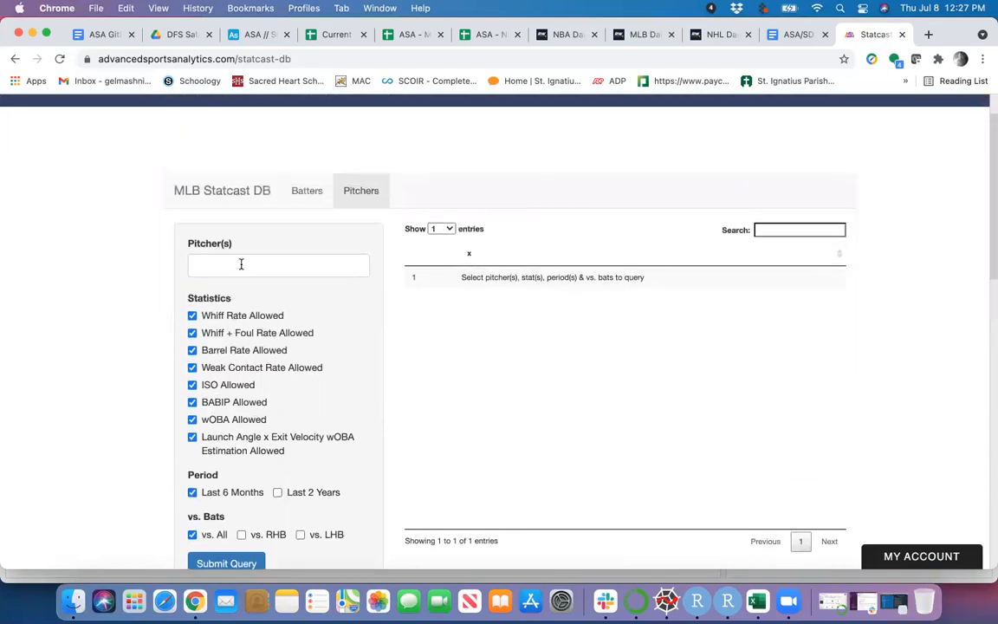
Check the RotoWire lineups and add the TOR and BAL starters, Alek Manoah and Keegan Akin, to the pitcher query.
left_click(241, 265)
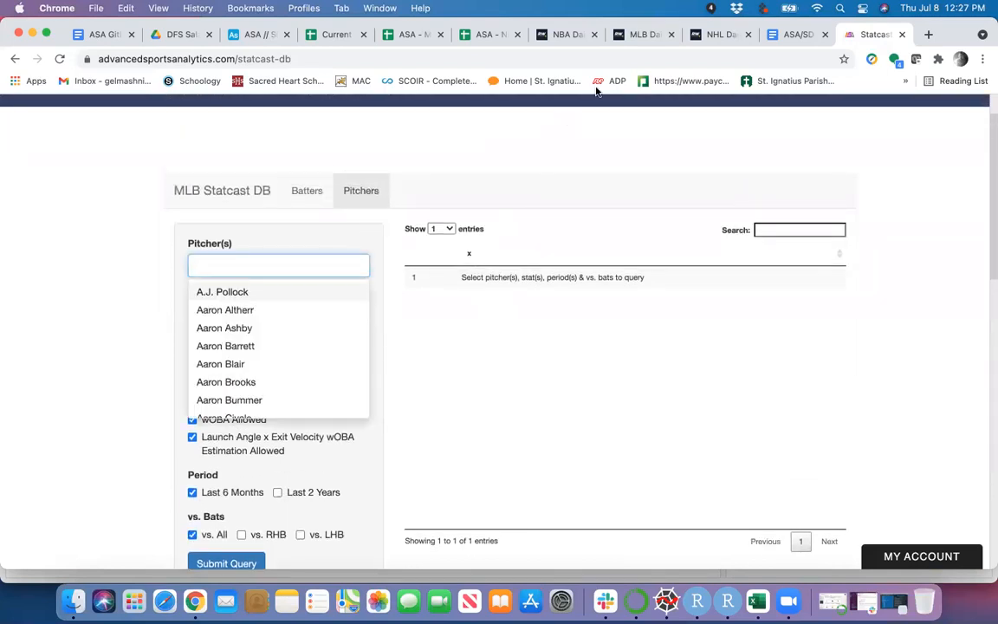
left_click(646, 34)
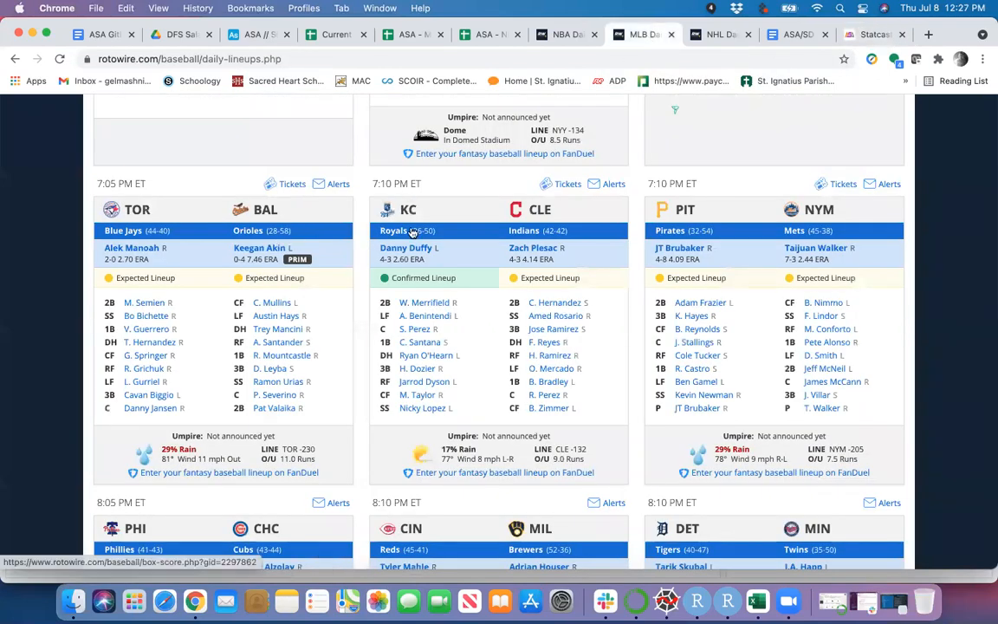
left_click(870, 35)
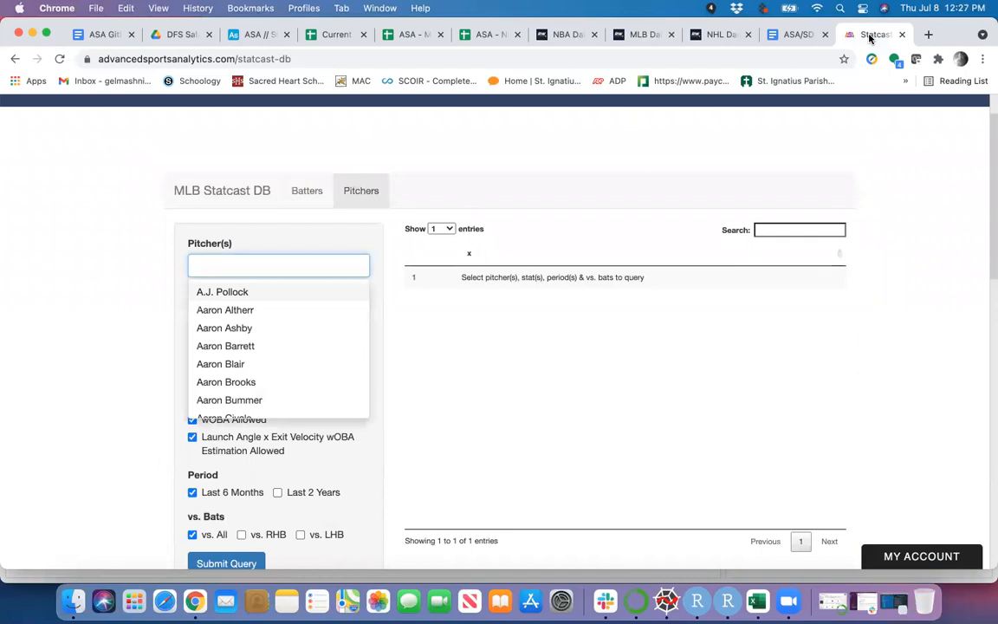
type("mano")
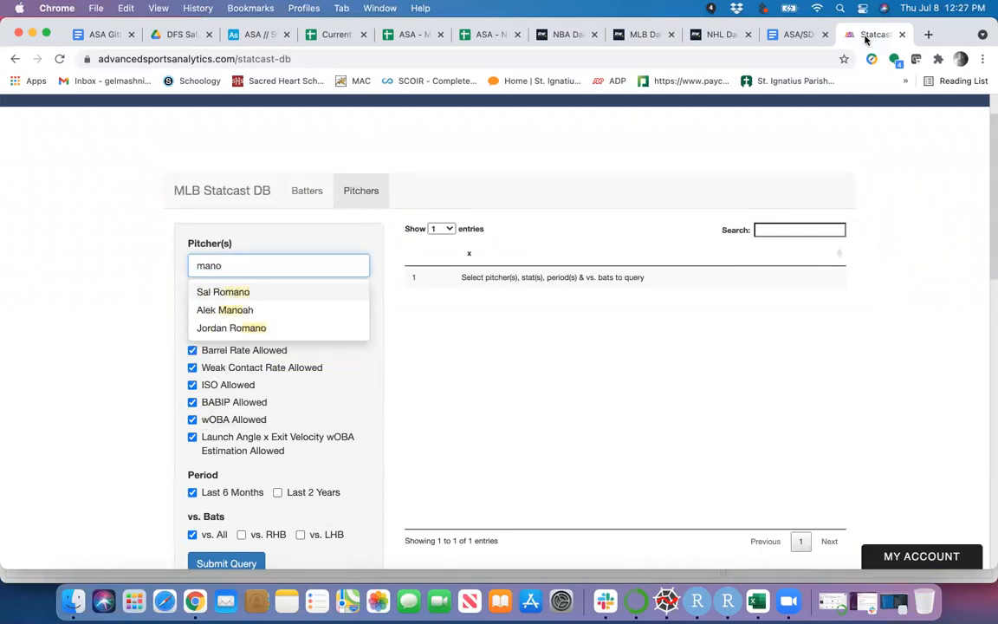
left_click(224, 309)
type("akin")
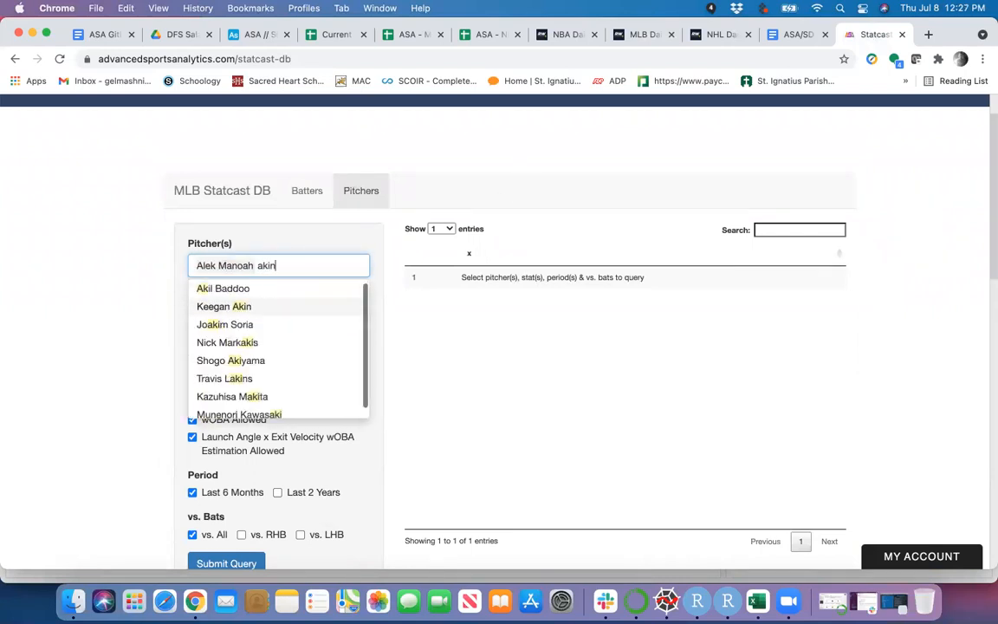
left_click(245, 292)
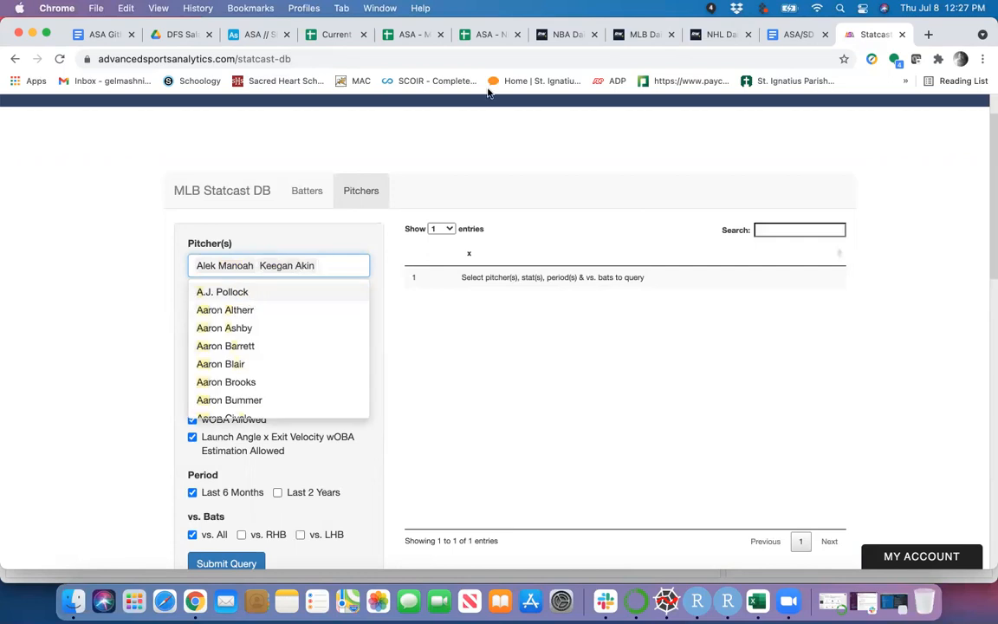
Consult the RotoWire lineups and add the KC and CLE starters, Danny Duffy and Zach Plesac, to the pitcher query.
left_click(642, 37)
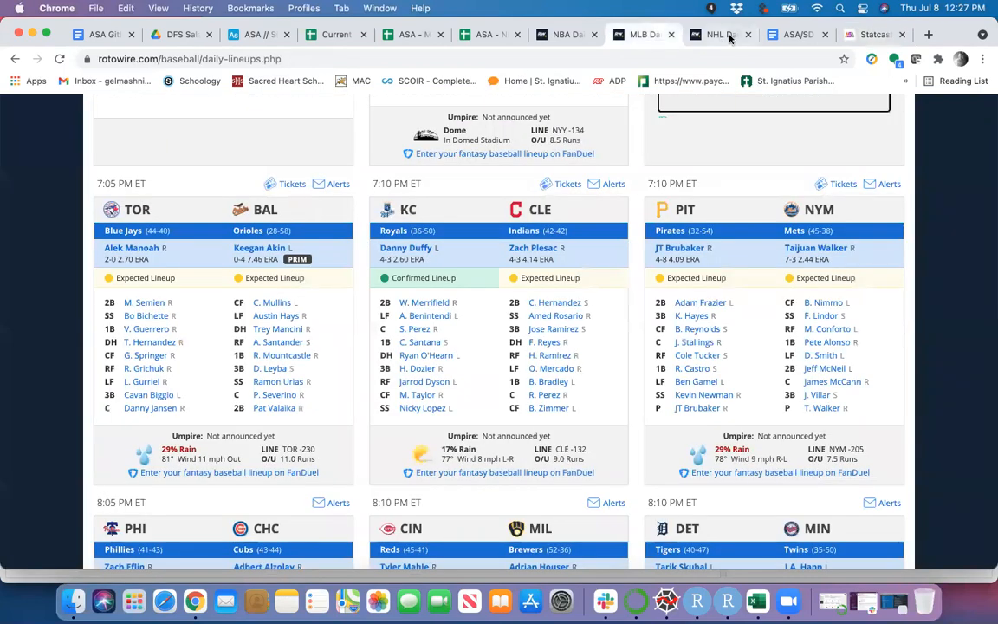
left_click(878, 35)
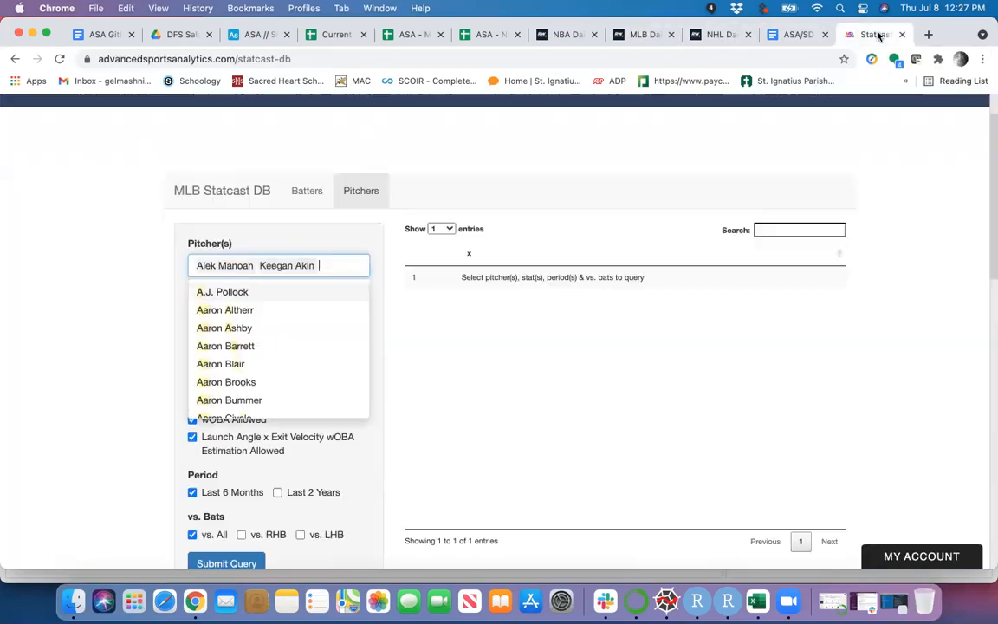
type("uffy")
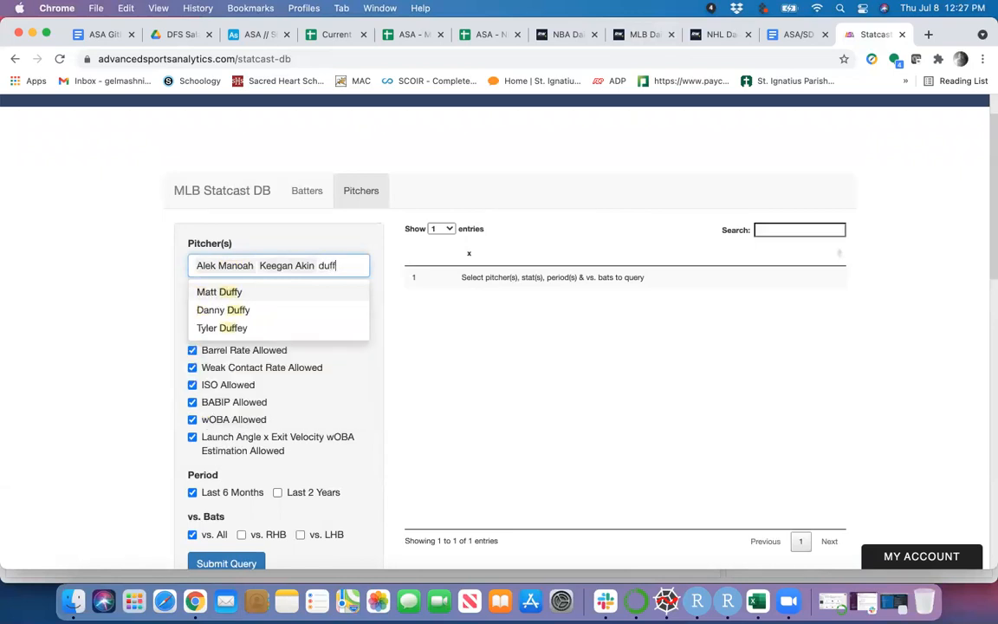
left_click(286, 312)
type("ples")
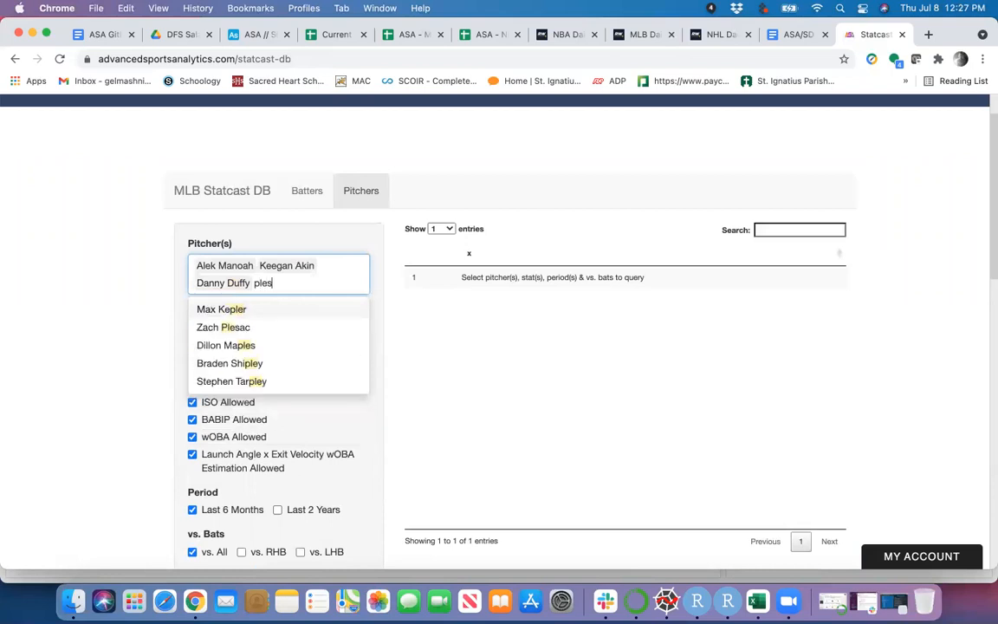
left_click(252, 315)
Add the PIT and NYM starters, JT Brubaker and Taijuan Walker, to the pitcher query.
type("bruba")
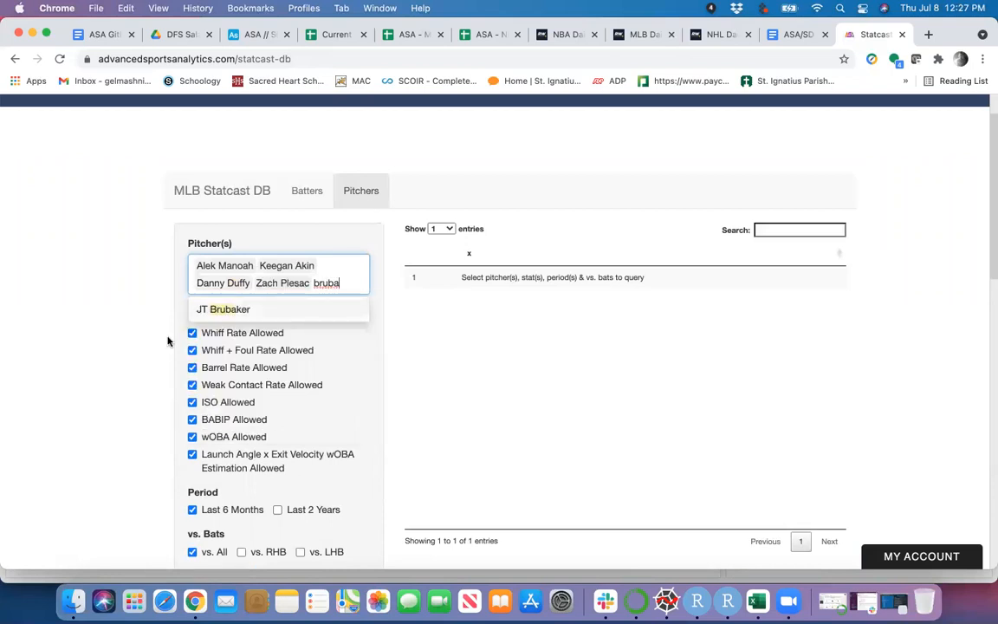
left_click(220, 309)
type("taij")
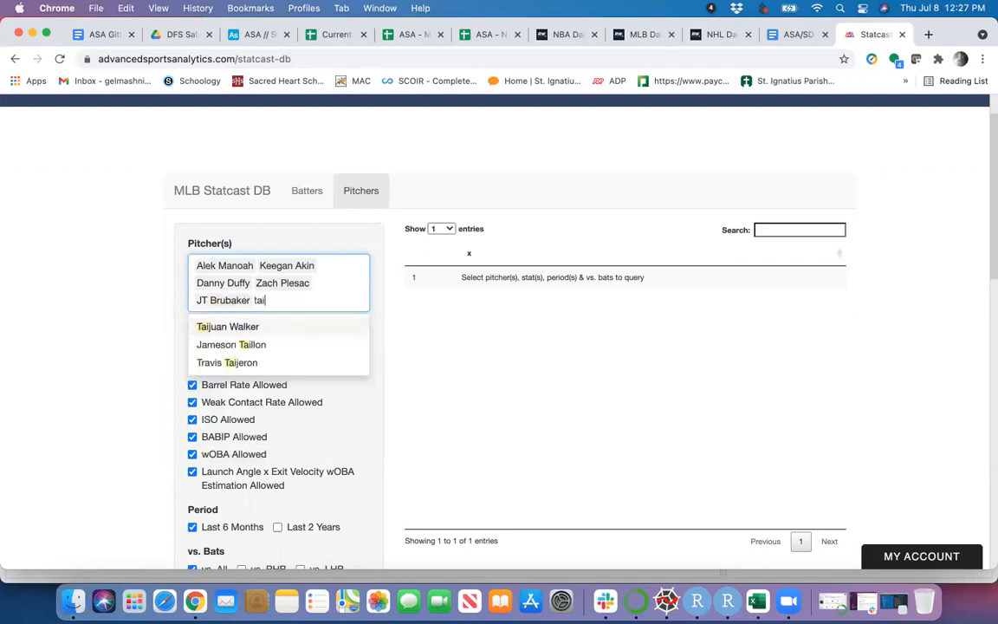
left_click(216, 325)
Look up the PHI and CHC game on RotoWire and add Zach Eflin and Adbert Alzolay to the pitcher query.
left_click(638, 36)
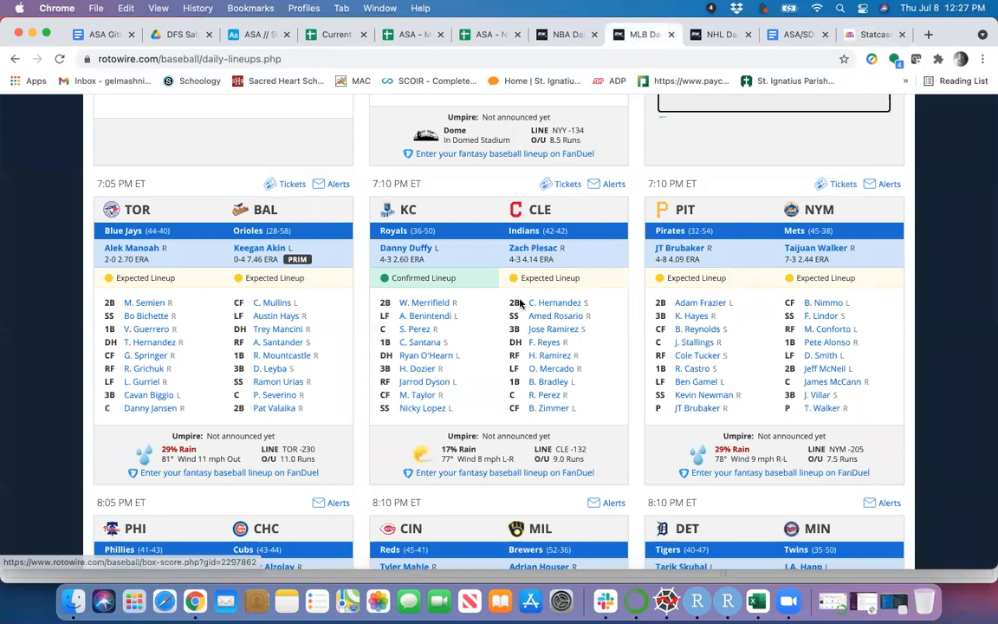
scroll(520, 302, "down", 5)
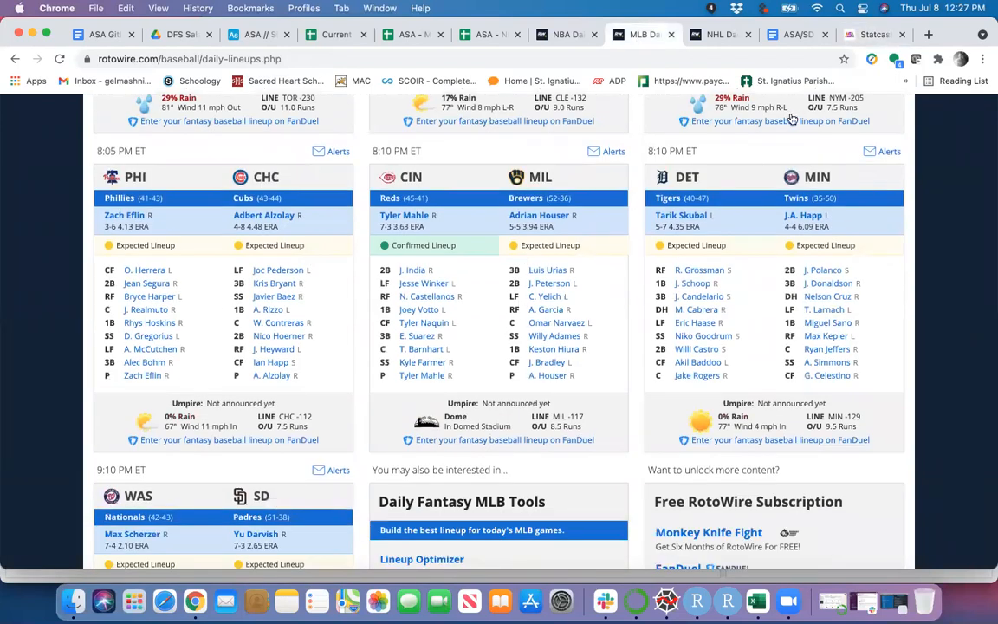
left_click(868, 37)
type("elf")
key("BackSpace")
key("BackSpace")
type("fl")
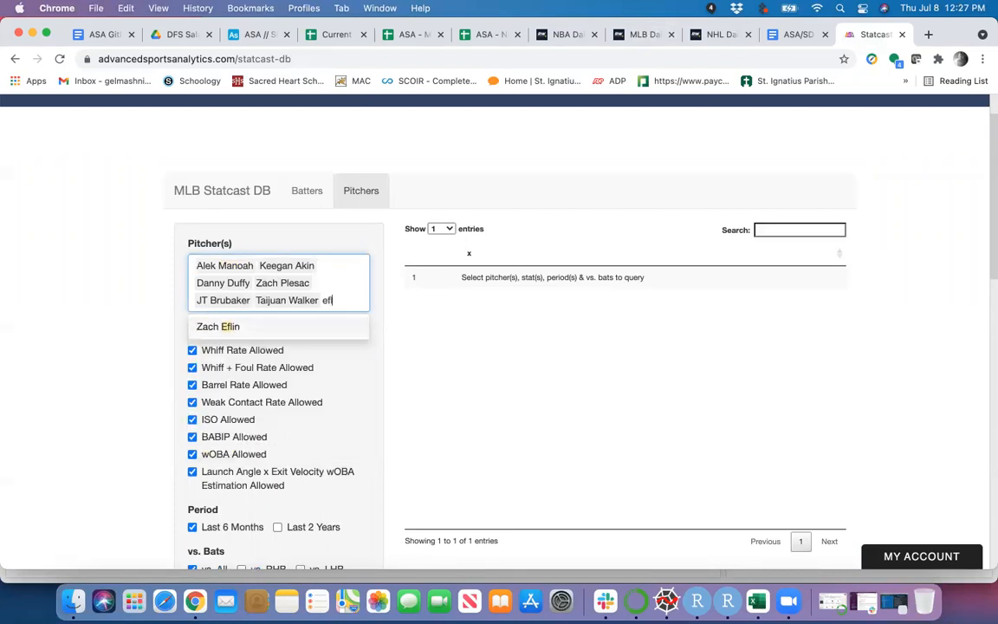
left_click(329, 324)
type("alzo")
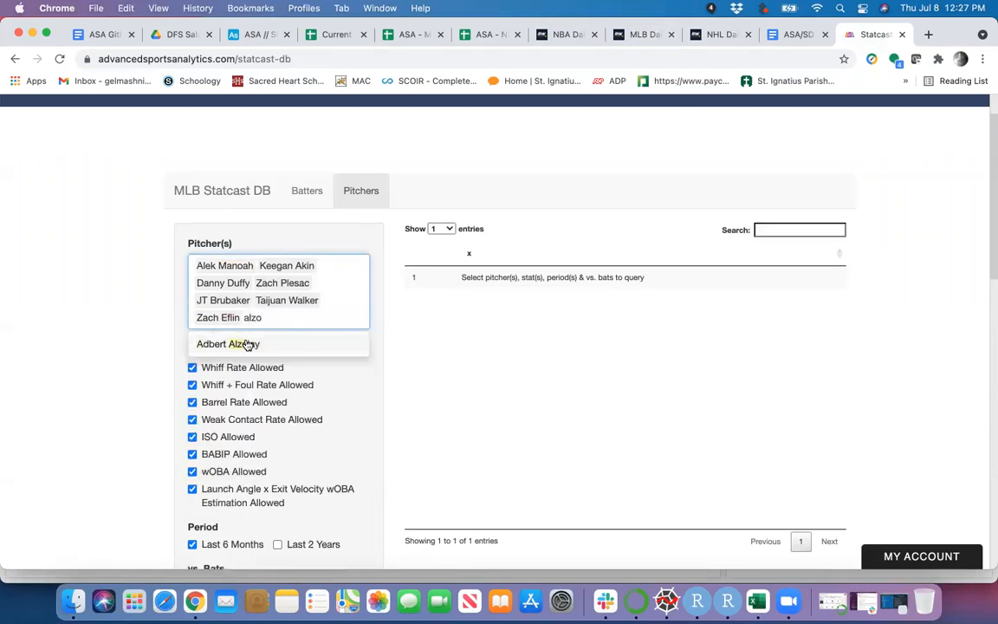
left_click(248, 344)
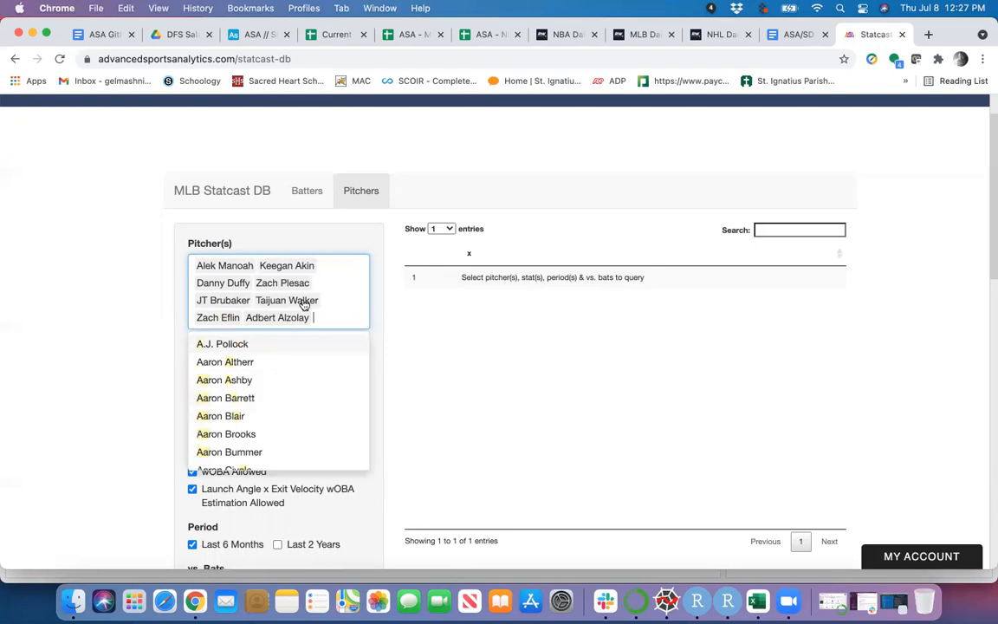
Look up the CIN and MIL game on RotoWire and add Tyler Mahle and Adrian Houser to the pitcher query.
left_click(646, 37)
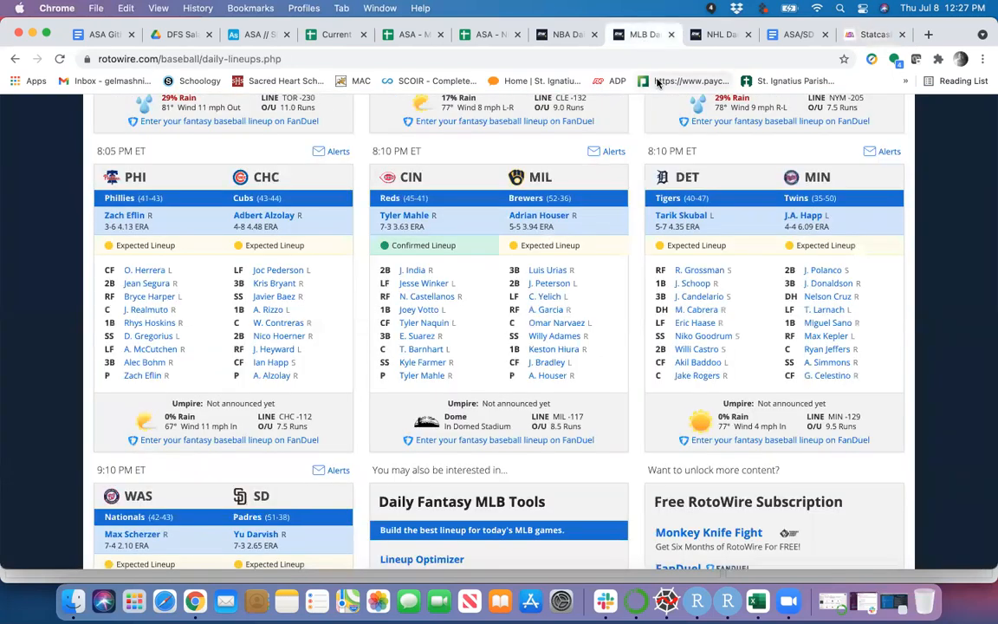
left_click(873, 35)
type("mahle")
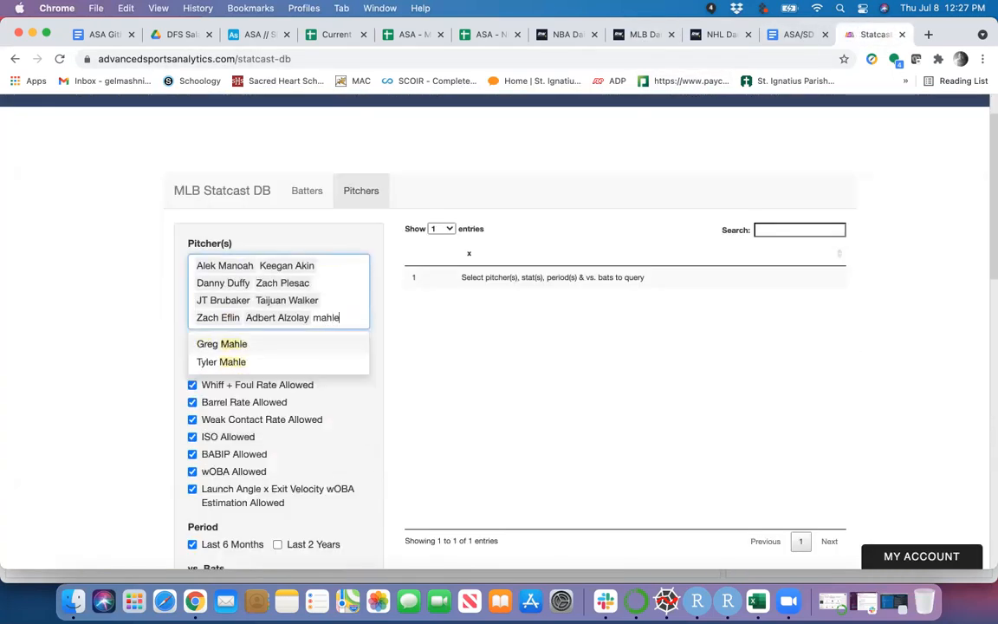
left_click(271, 363)
type("houser")
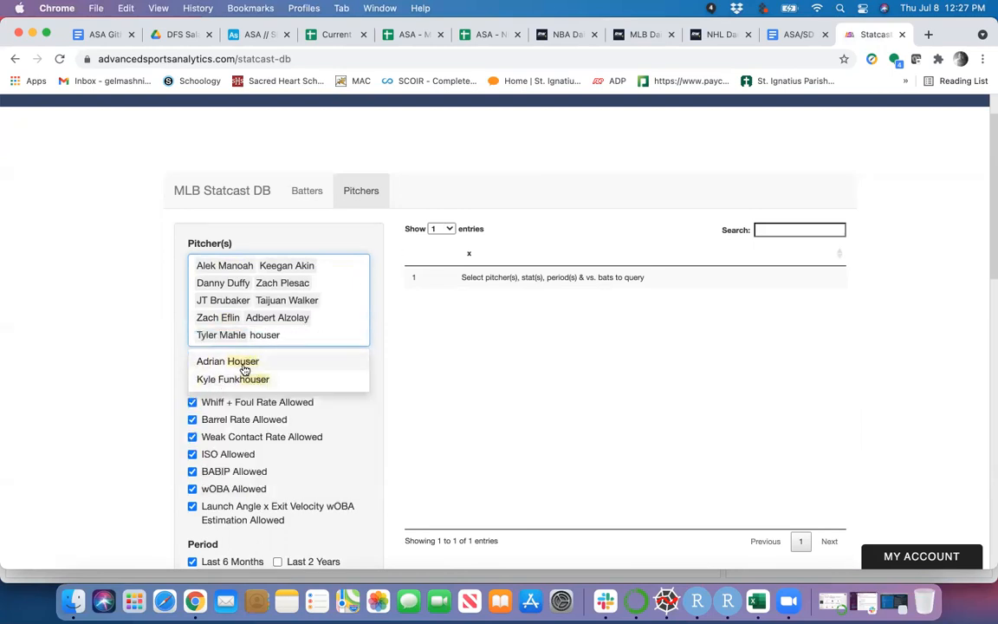
left_click(249, 364)
Look up the DET and MIN game on RotoWire and add Tarik Skubal and J.A. Happ to the pitcher query.
left_click(648, 36)
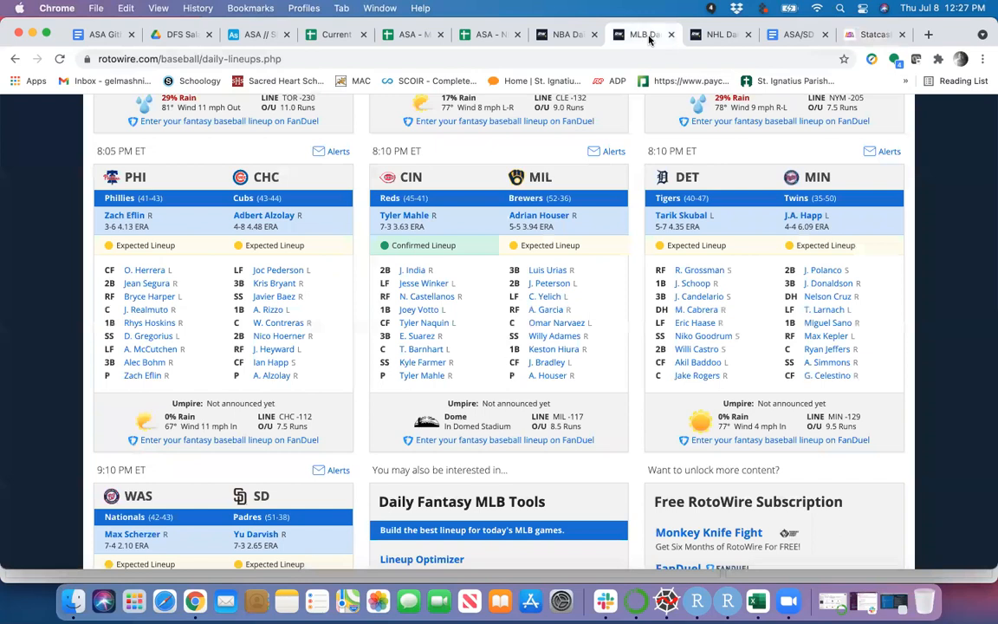
left_click(866, 34)
type("skub")
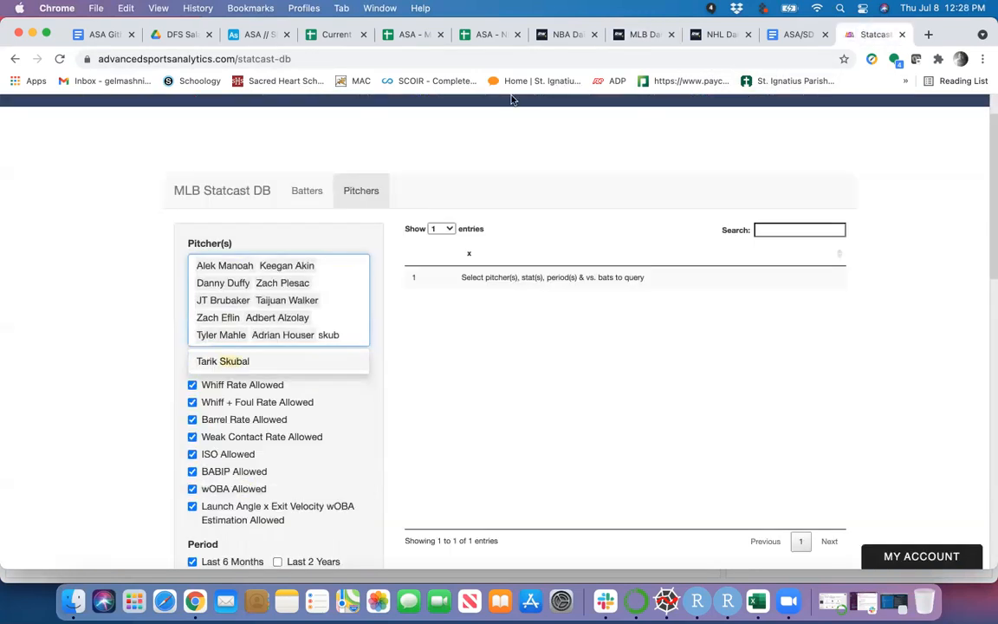
left_click(307, 363)
type("happ")
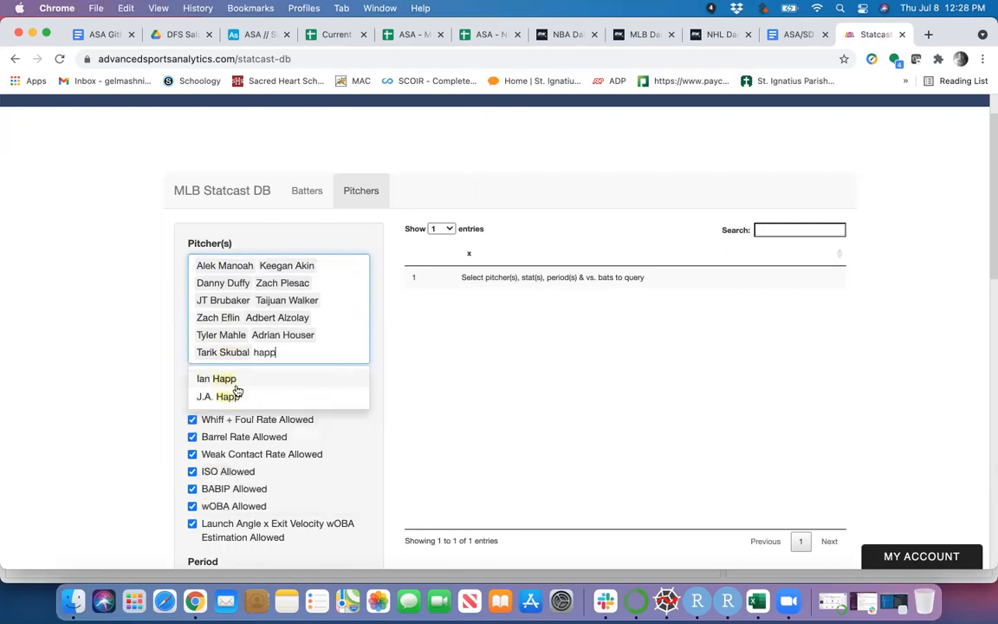
left_click(262, 396)
Look up the WAS and SD game on RotoWire and add Max Scherzer and Yu Darvish to the pitcher query.
left_click(639, 36)
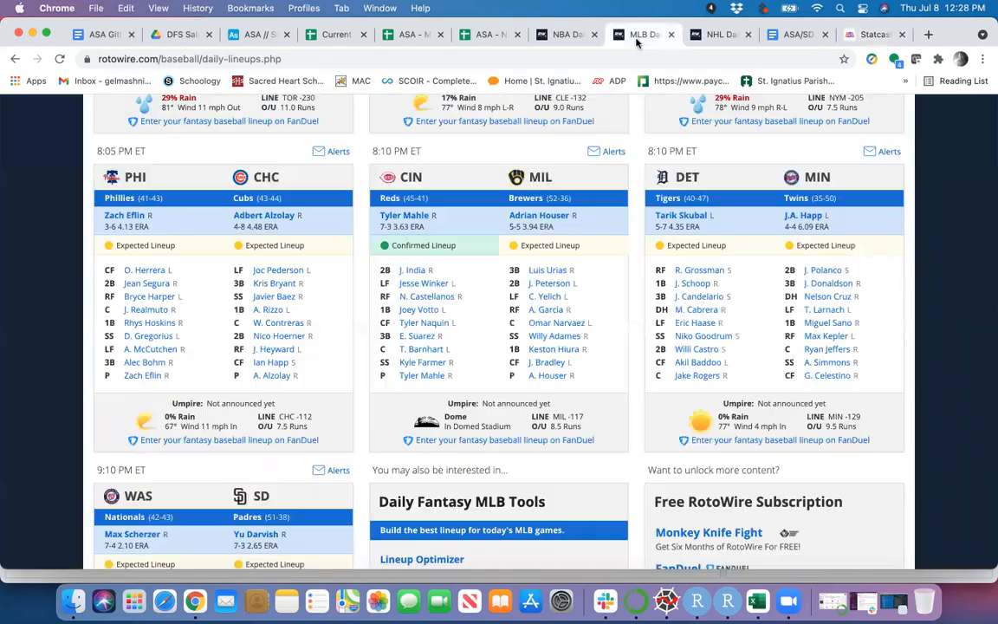
scroll(451, 282, "down", 7)
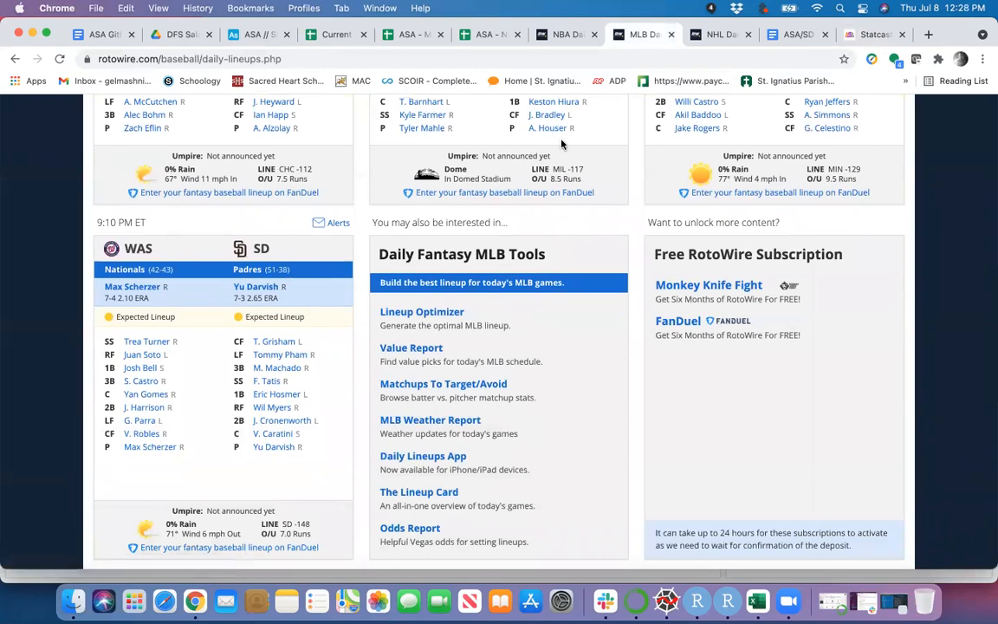
left_click(883, 35)
type("scher")
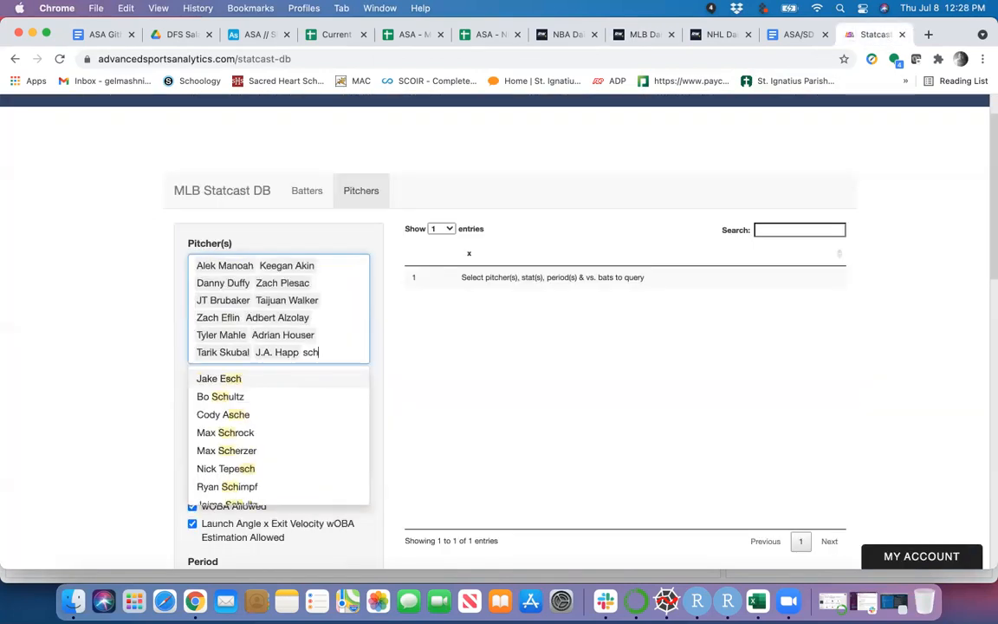
left_click(317, 378)
type("darv")
left_click(266, 396)
left_click(147, 374)
Submit the pitcher query for the last 6 months vs. all bats and look through the results table.
scroll(173, 381, "down", 4)
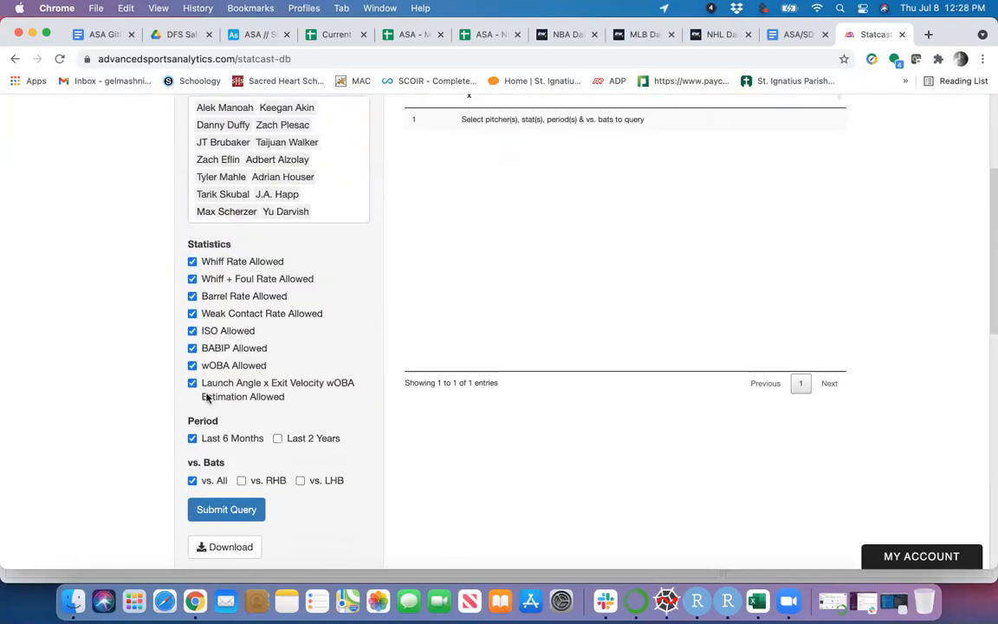
left_click(238, 509)
scroll(503, 276, "up", 1)
scroll(585, 311, "down", 5)
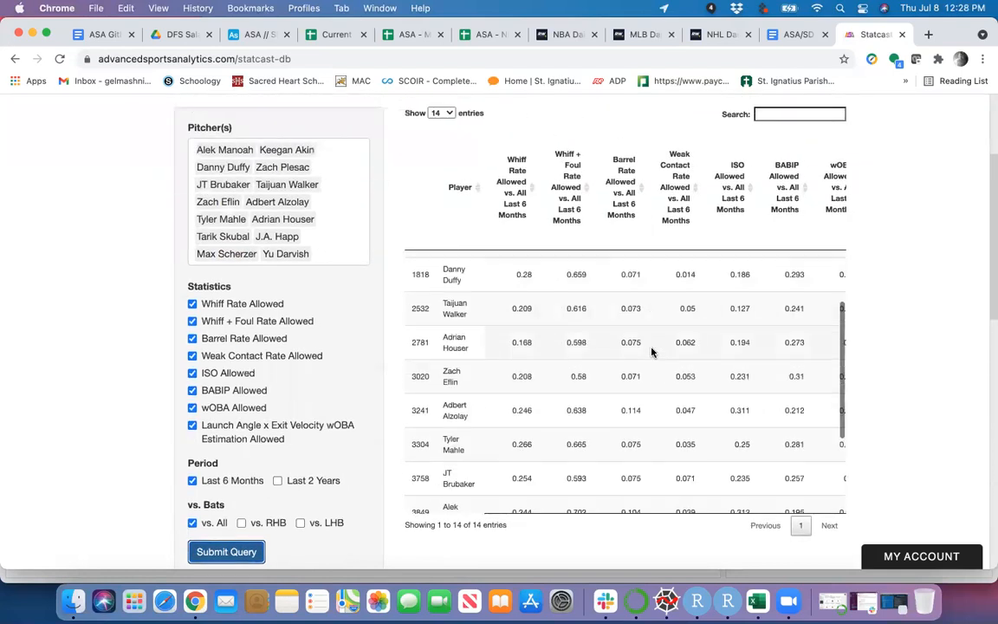
scroll(652, 352, "up", 5)
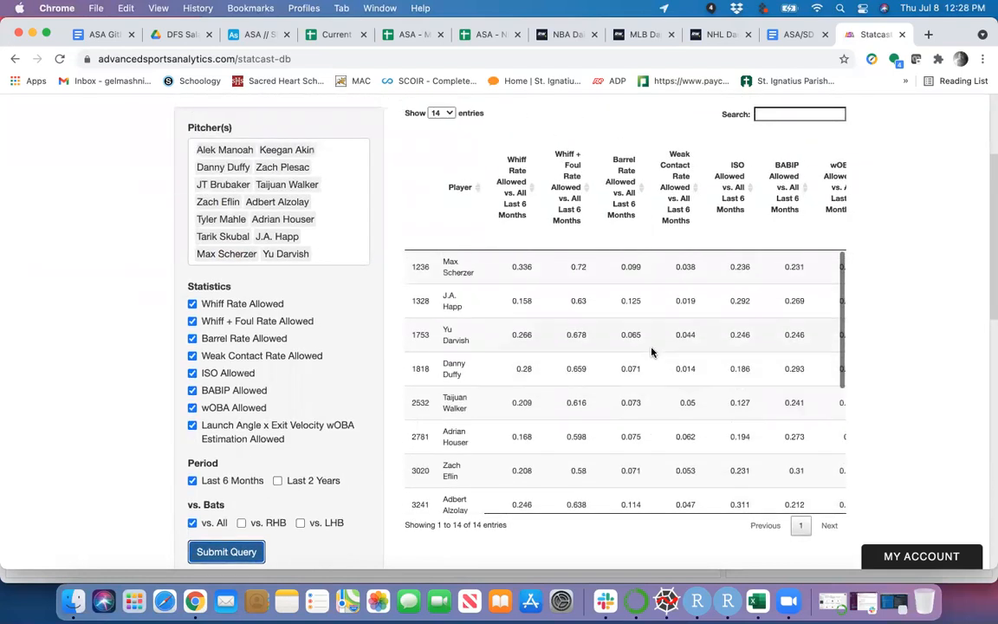
Sort the results by Barrel Rate Allowed in ascending, descending and again ascending order to compare the pitchers.
left_click(630, 197)
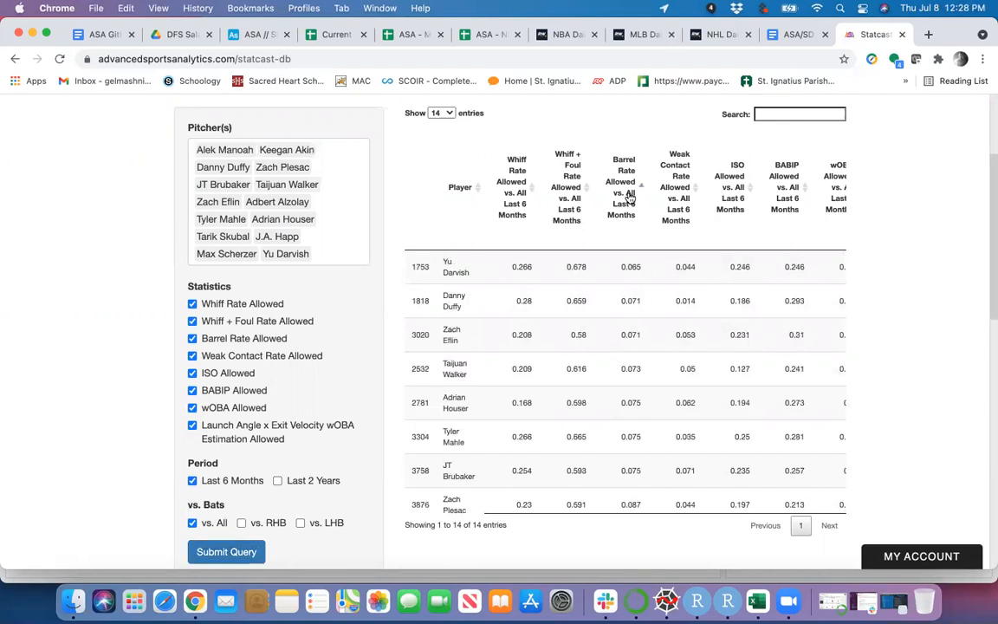
left_click(629, 198)
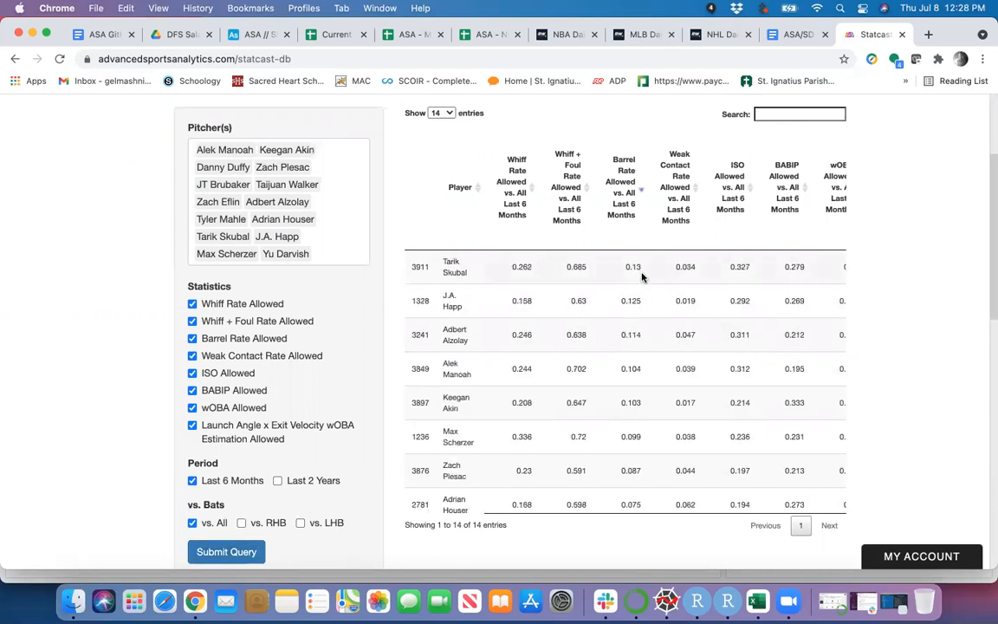
left_click(628, 208)
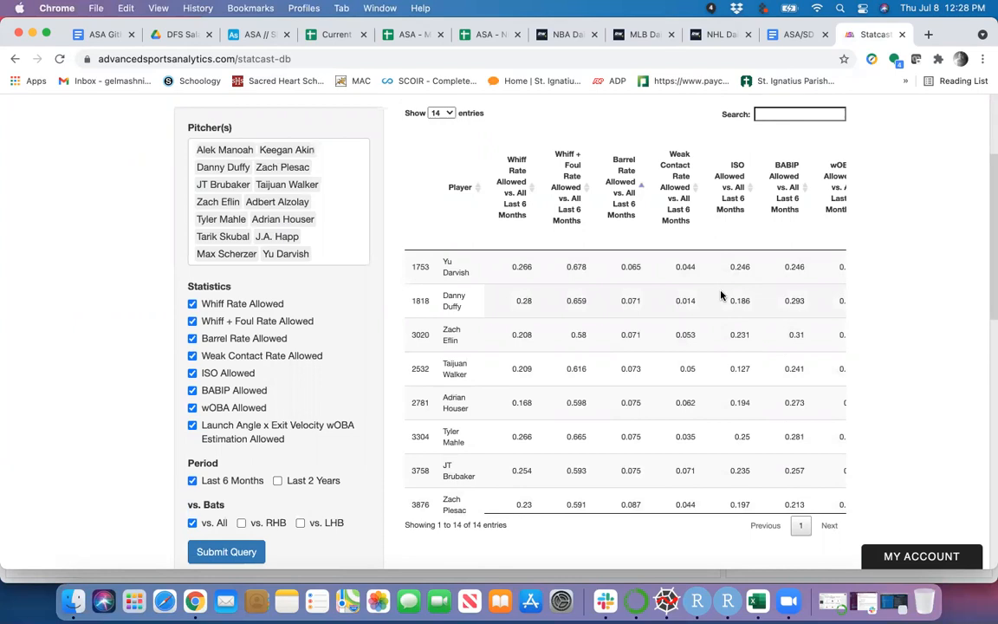
Sort the results by ISO Allowed from highest to lowest and look through the ranked pitchers.
scroll(718, 292, "right", 3)
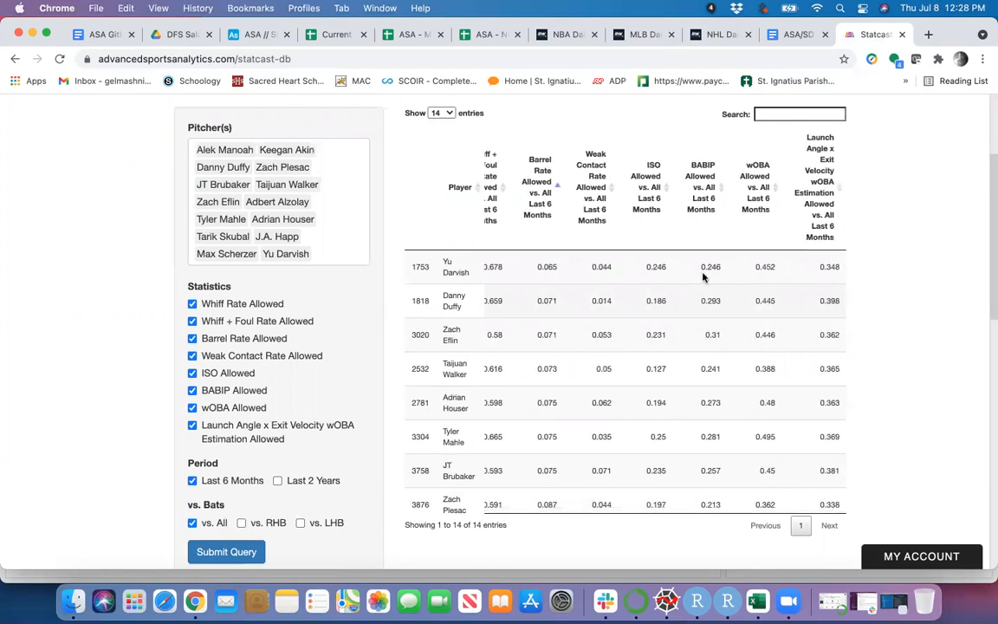
left_click(658, 200)
left_click(660, 200)
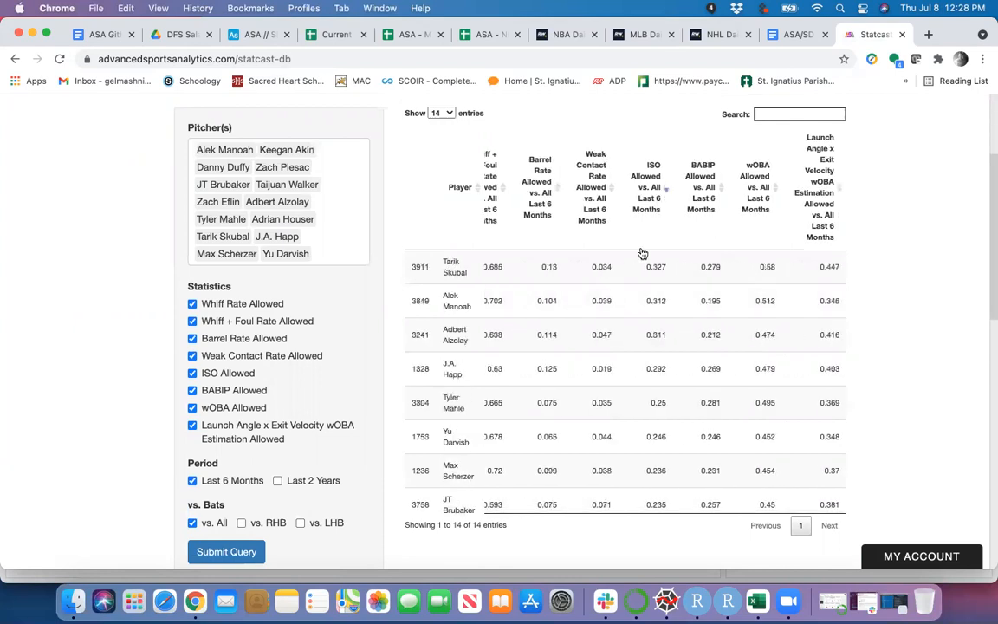
scroll(572, 303, "left", 3)
scroll(541, 326, "down", 3)
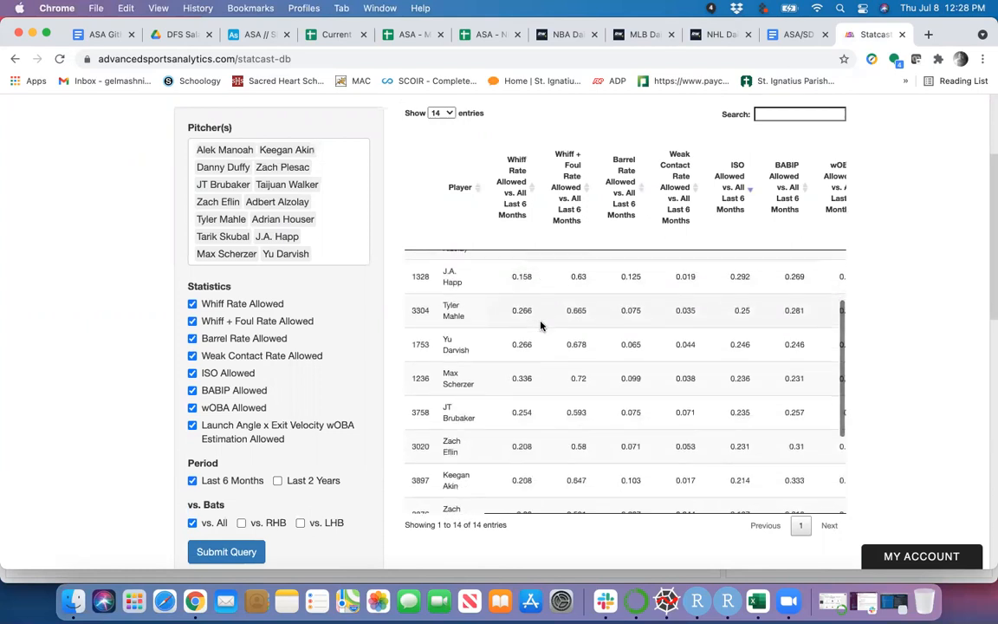
Download the query results as a CSV and, in Excel, copy the pitcher data in A2:I15 without the header row.
scroll(372, 407, "down", 3)
left_click(232, 493)
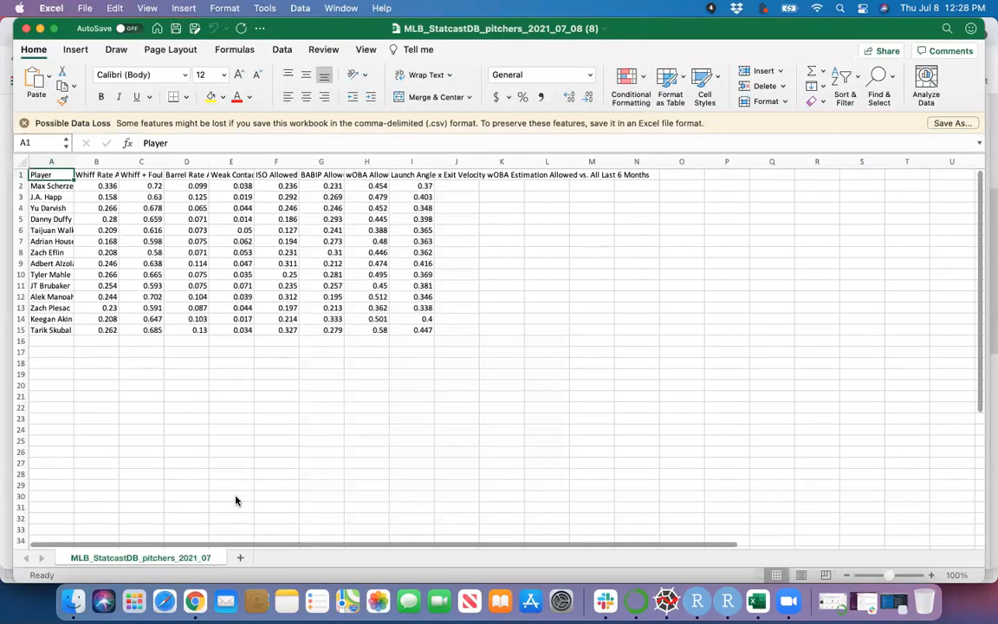
left_click_drag(48, 185, 394, 331)
key("super+c")
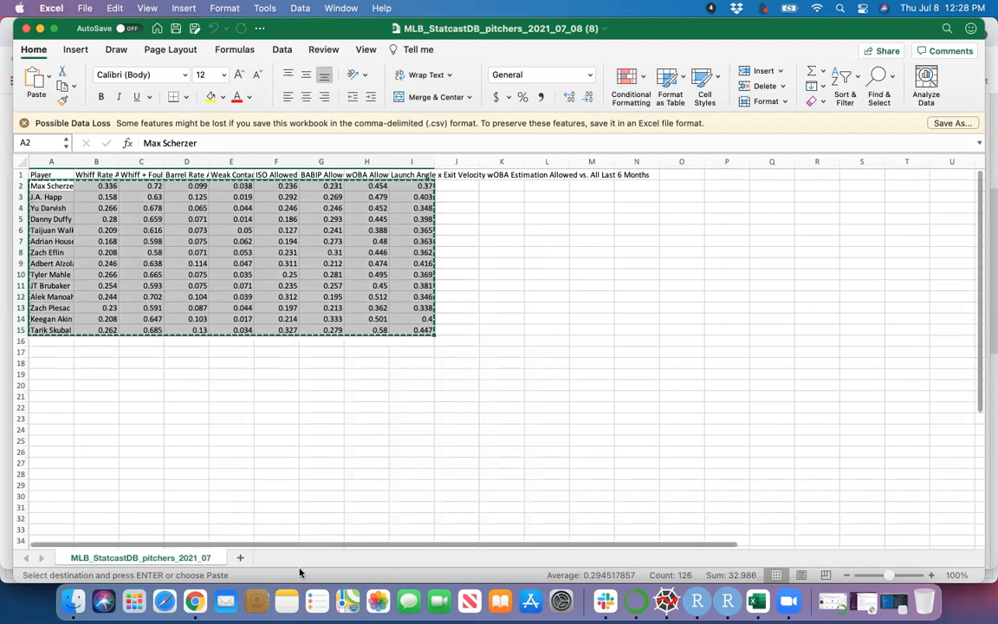
Open the MLB Pitcher Statcast Summary workbook from the Desktop's MLB folder and paste the pitcher data at A2 of the Last 6 Months (ALL) sheet.
left_click(75, 601)
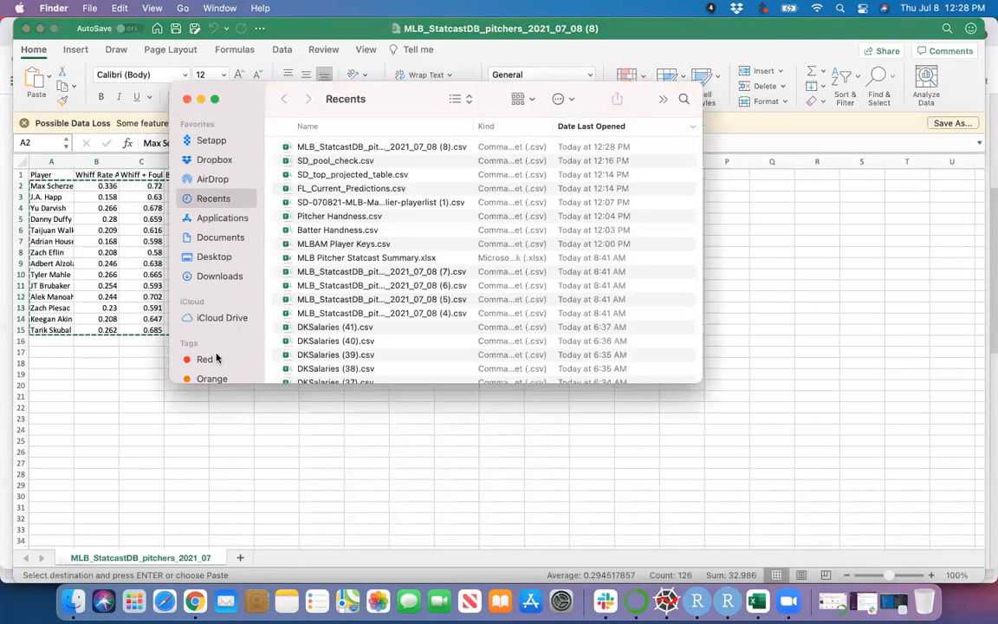
left_click(220, 237)
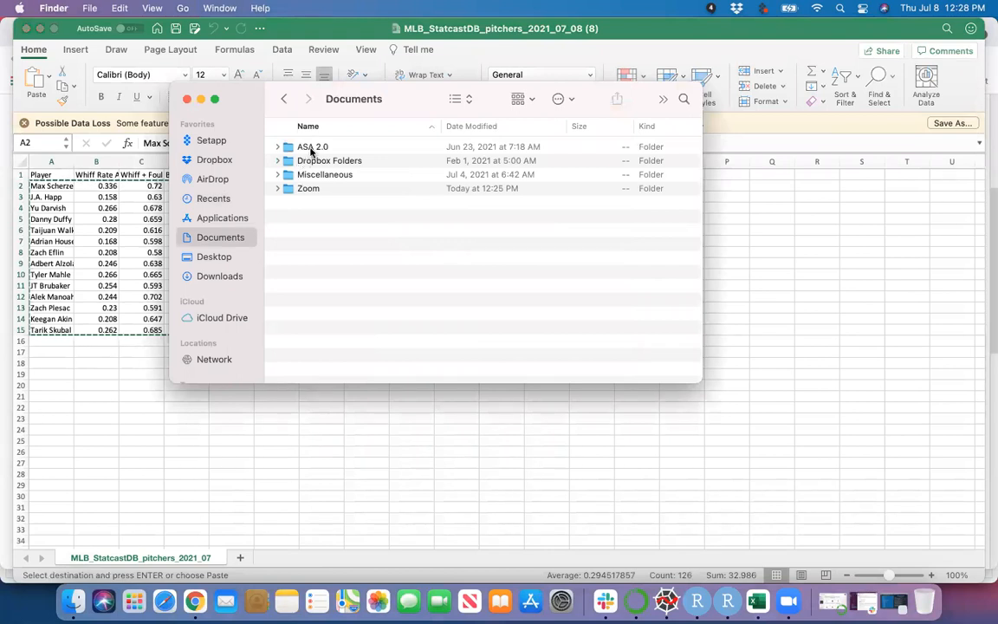
left_click(221, 259)
scroll(307, 316, "down", 3)
left_click(303, 322)
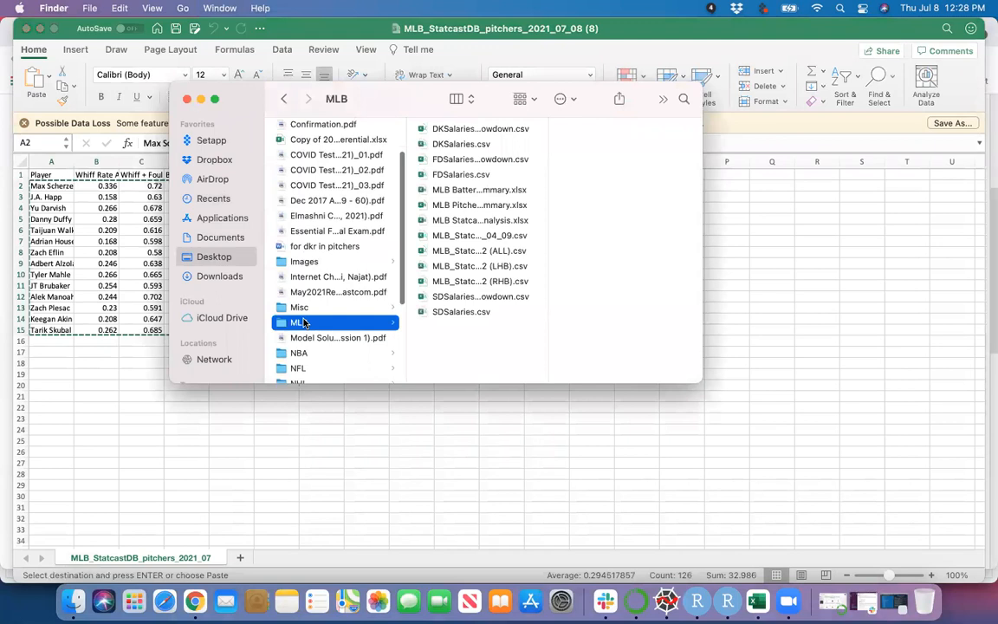
left_click(470, 205)
double_click(470, 205)
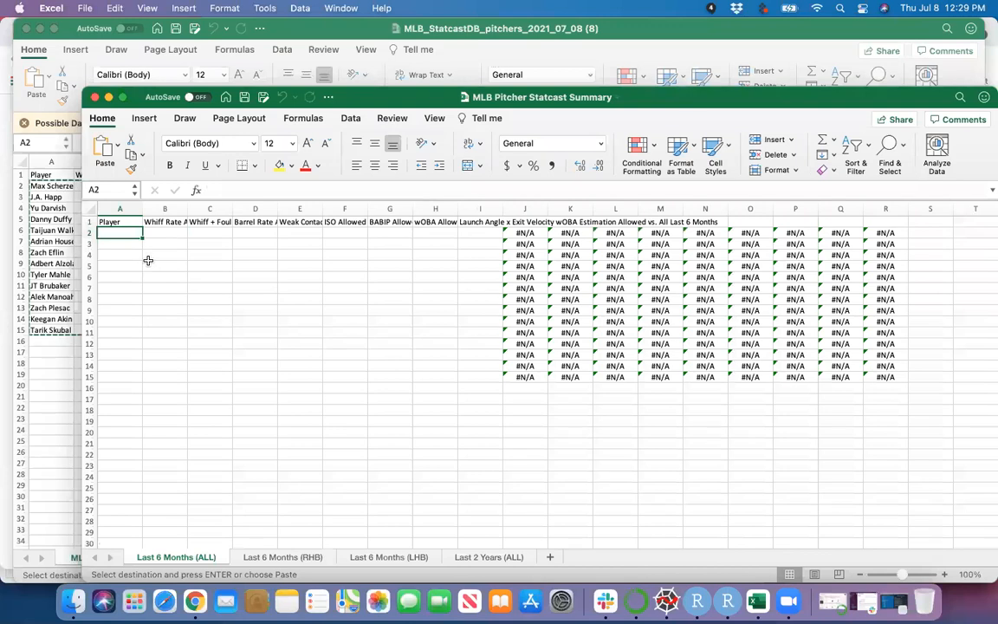
key("super+v")
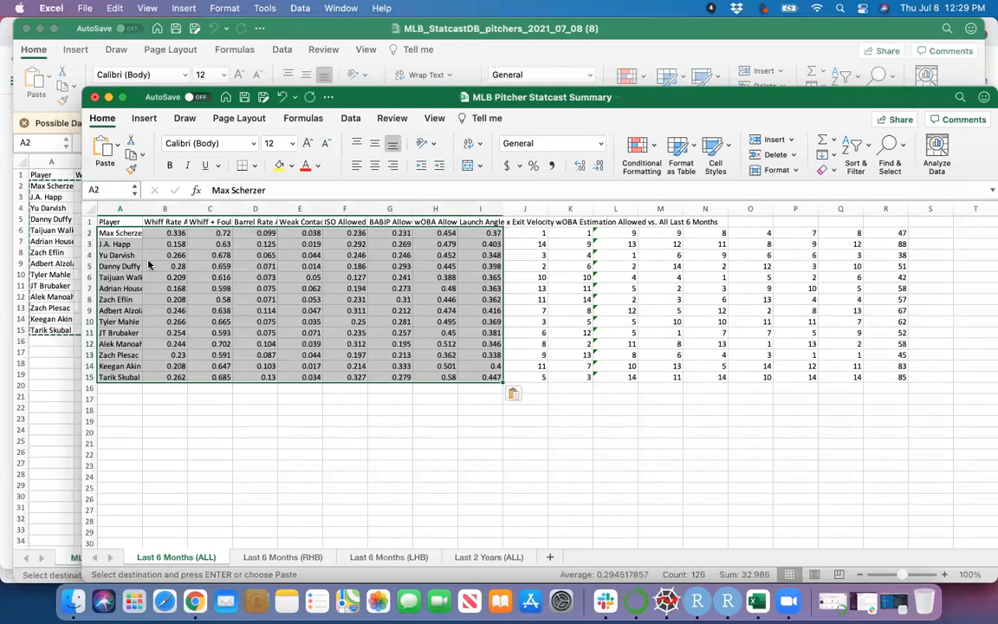
Examine the RANK formula in J2 and the neighbouring cells of the first pitcher's row.
left_click(537, 233)
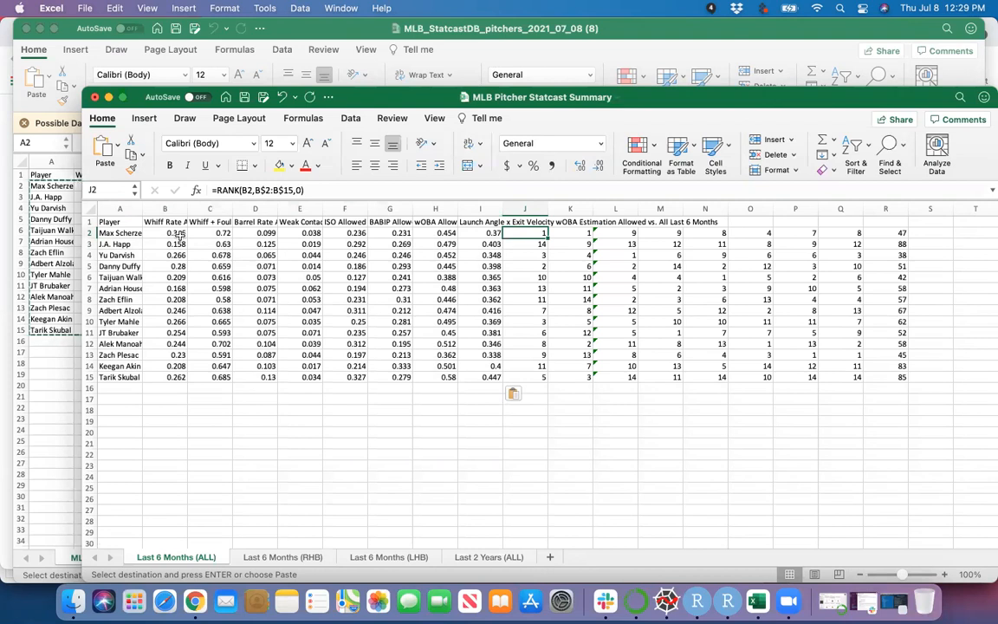
key("Left")
key("Left")
key("Right")
key("Right")
key("Right")
key("Left")
Bring up the order options of the RANK formula in J2 and keep 0 - Descending.
left_click(297, 190)
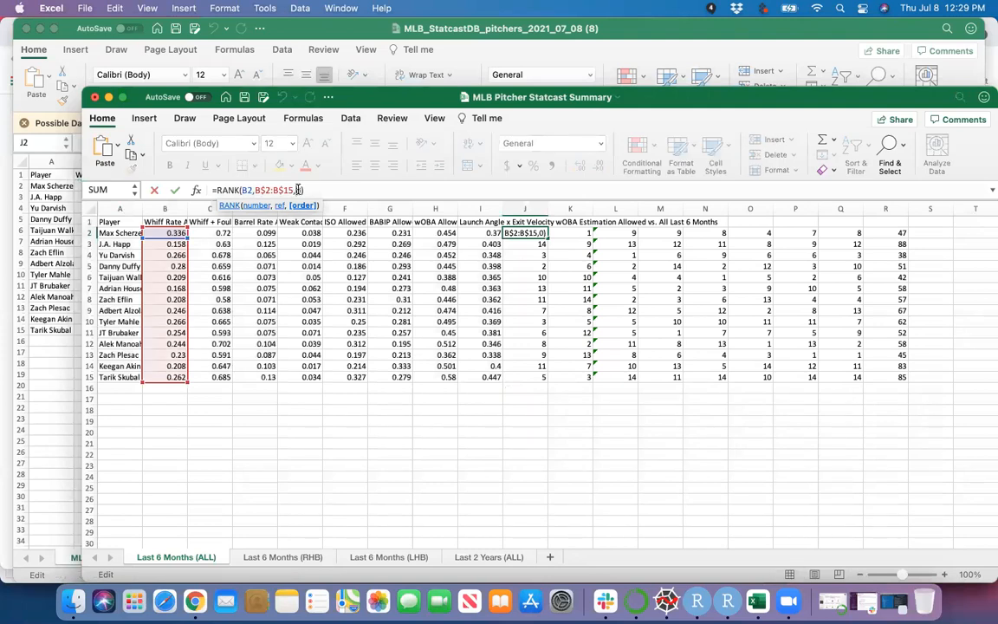
key("BackSpace")
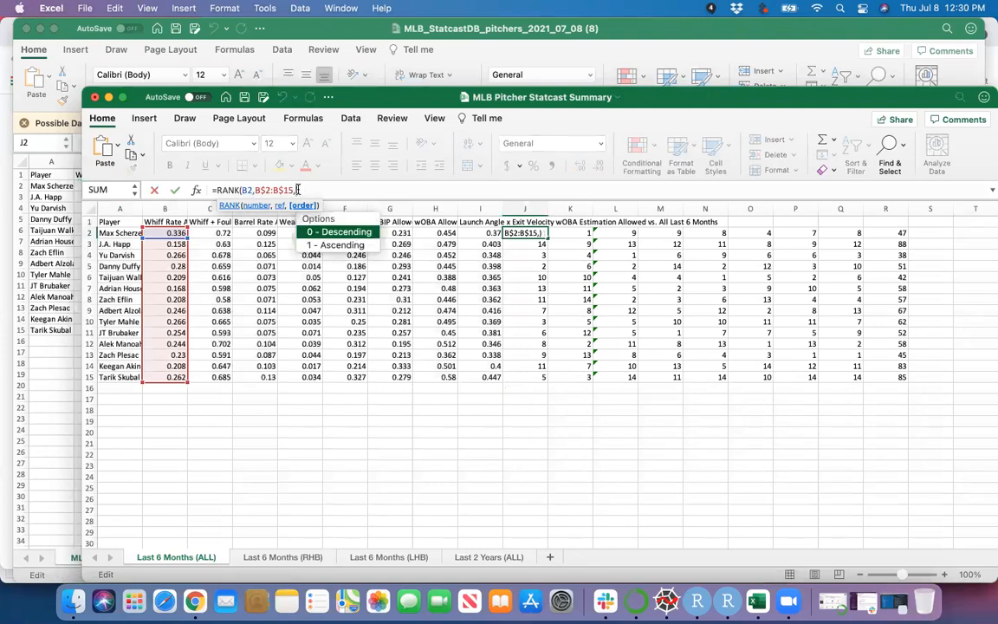
key("Return")
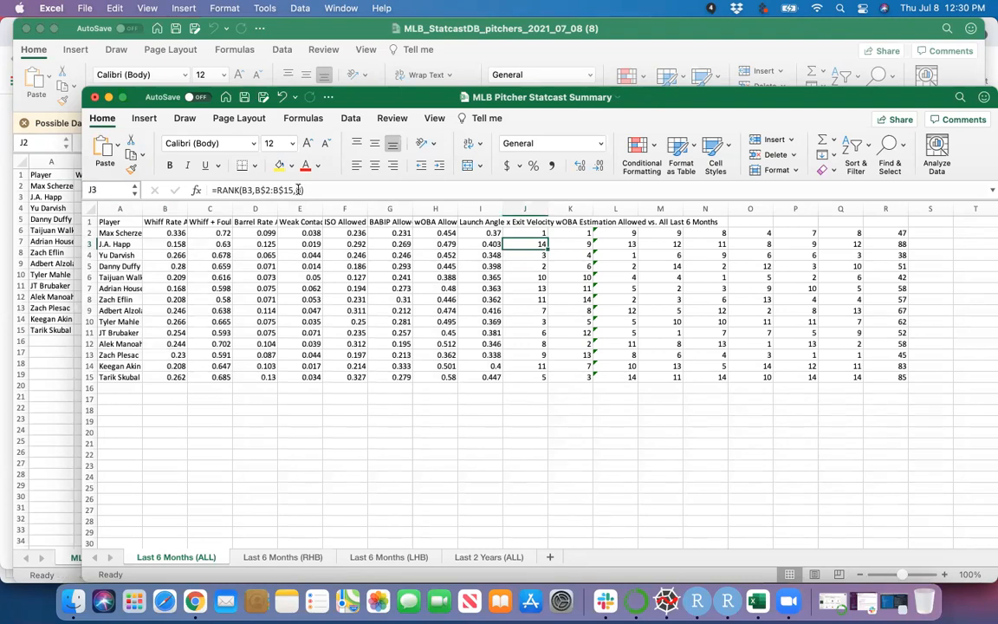
Examine the whiff rate rank formulas in column J for the listed pitchers.
key("Down")
key("Down")
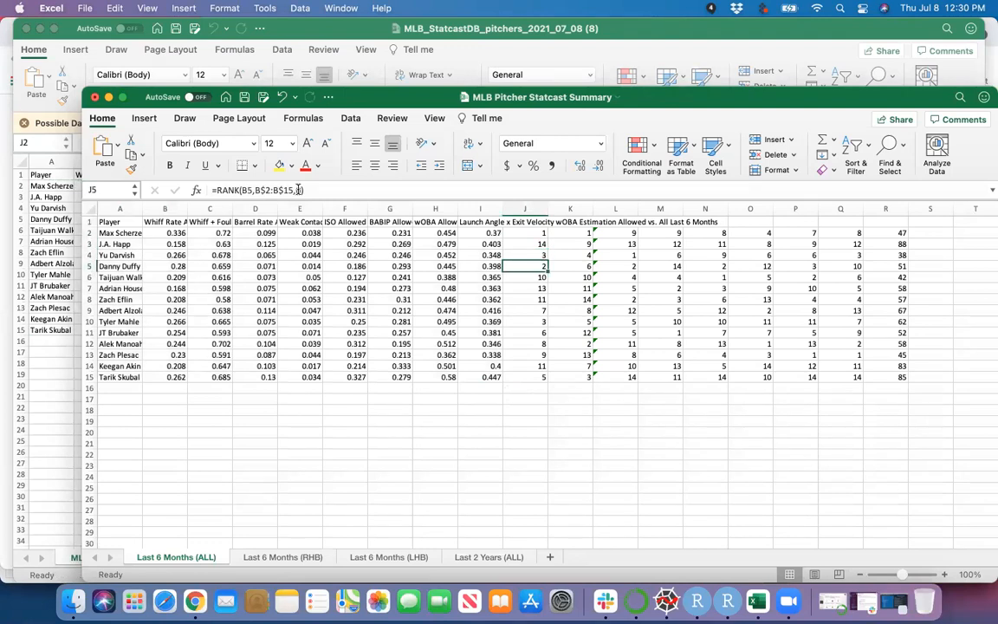
key("Up")
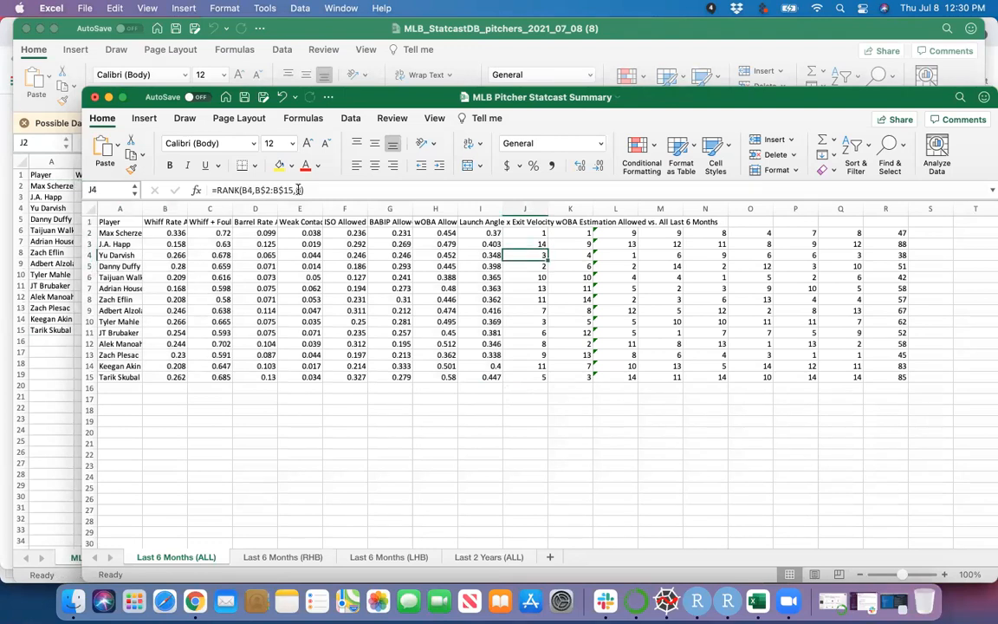
key("Up")
key("Up")
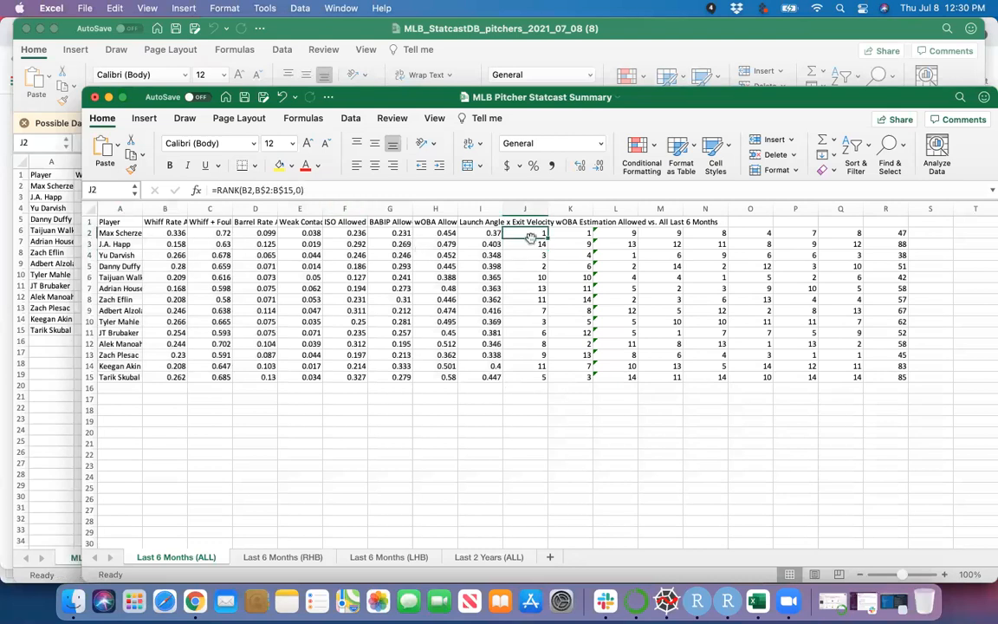
key("Down")
key("Down")
key("Down")
key("Up")
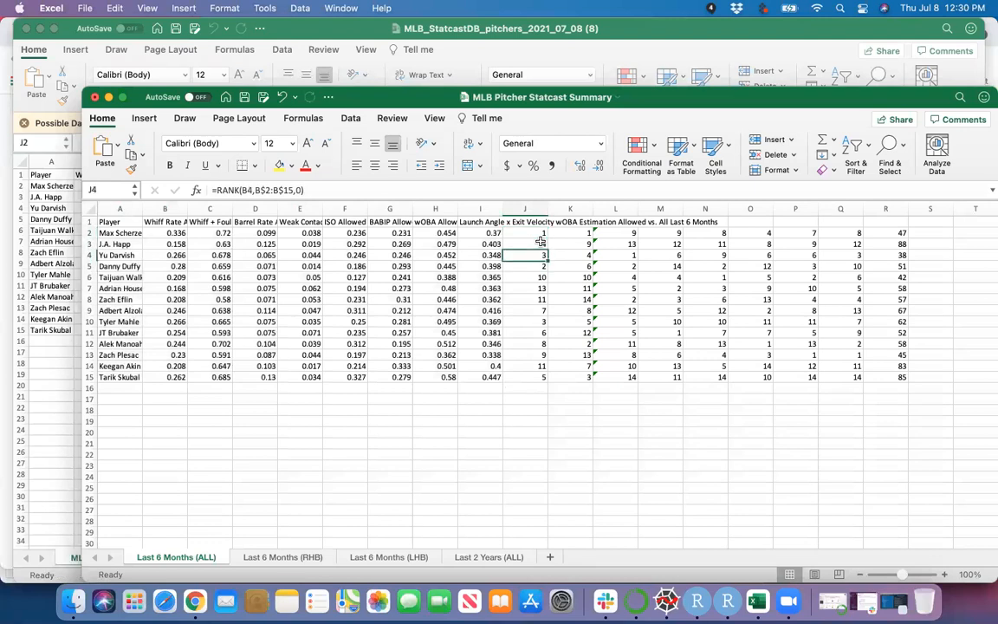
key("Down")
key("Down")
key("Down")
key("Down")
key("Down")
key("Down")
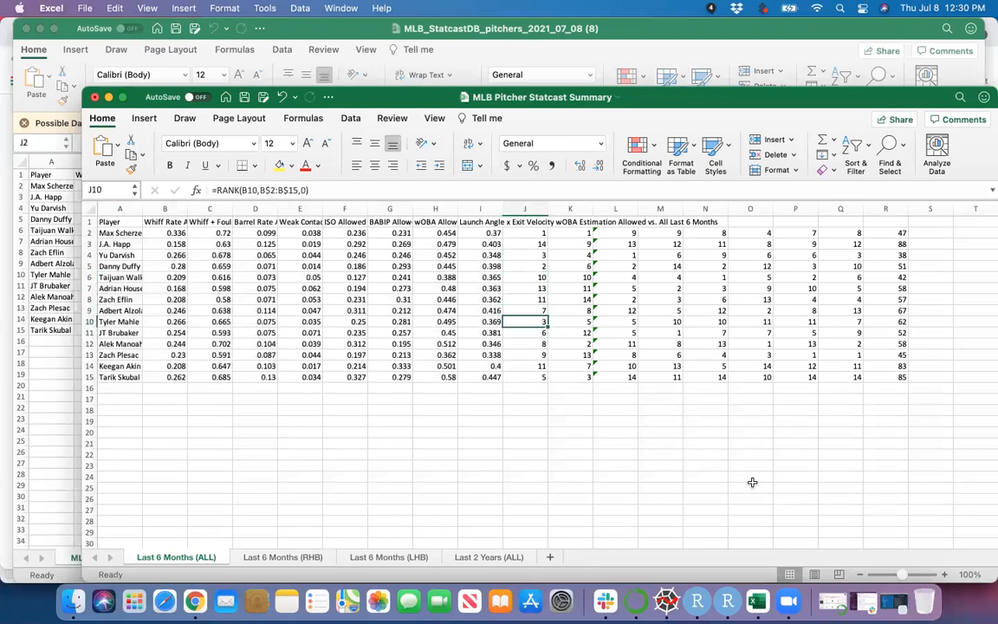
key("Down")
key("Down")
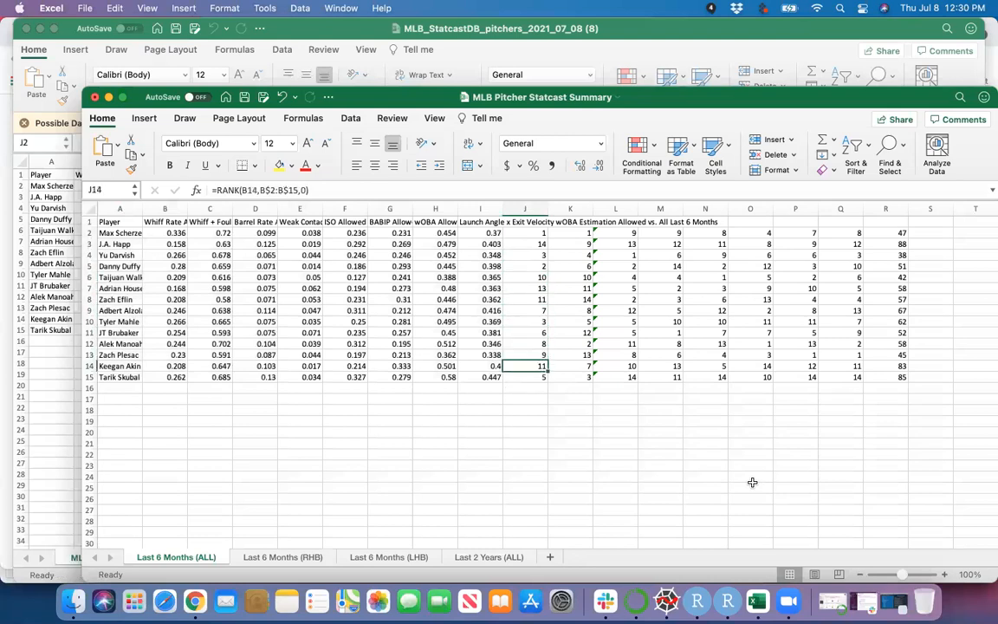
key("Up")
key("Up")
key("Up")
key("Up")
key("Up")
key("Up")
key("Up")
key("Up")
key("Up")
key("Up")
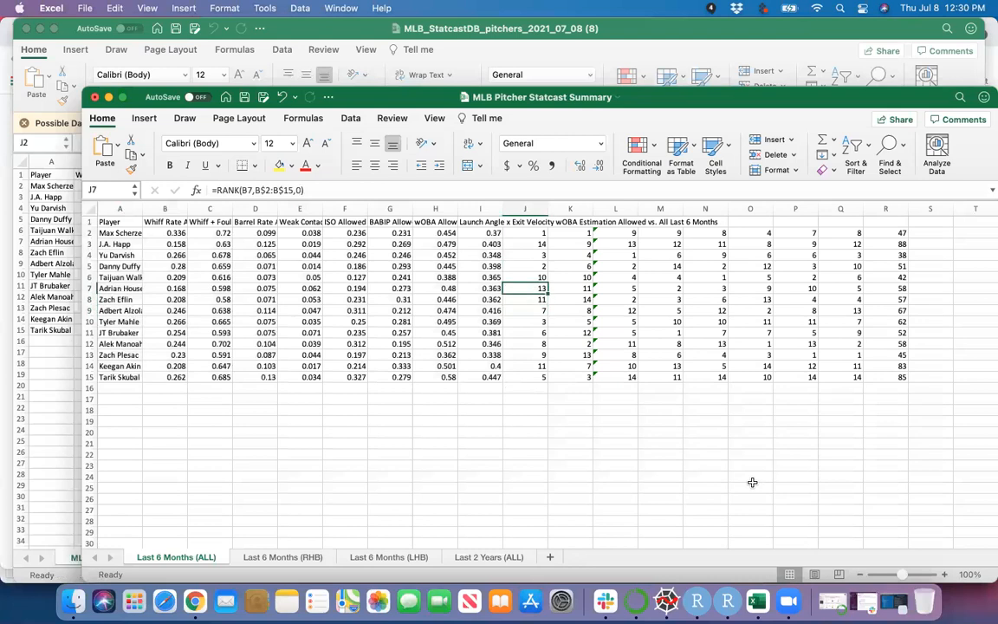
Check the rank formula in K2 and the full Whiff + Foul Rate header in C1.
key("Right")
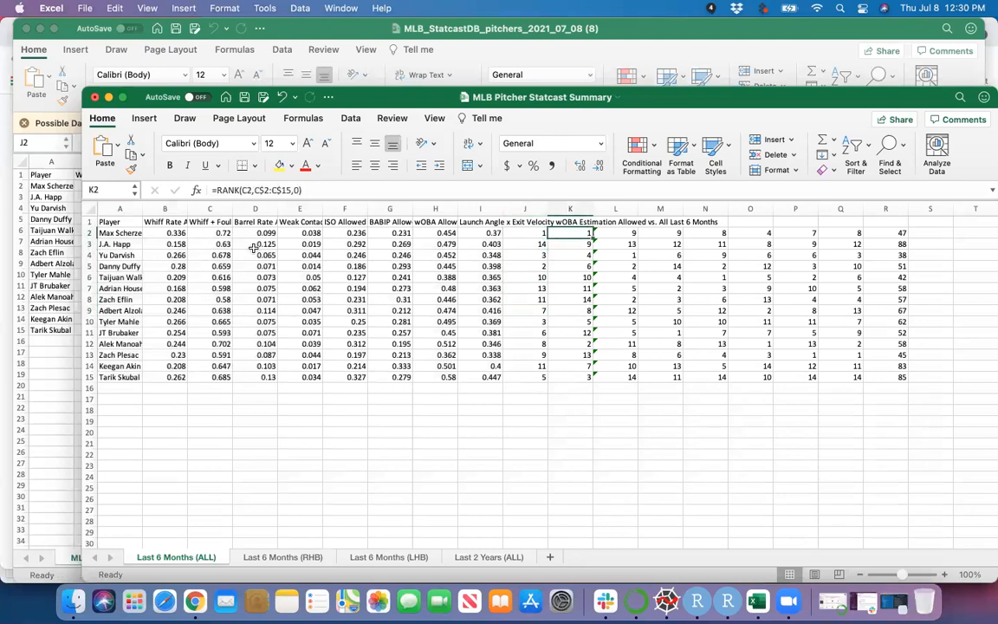
left_click(213, 223)
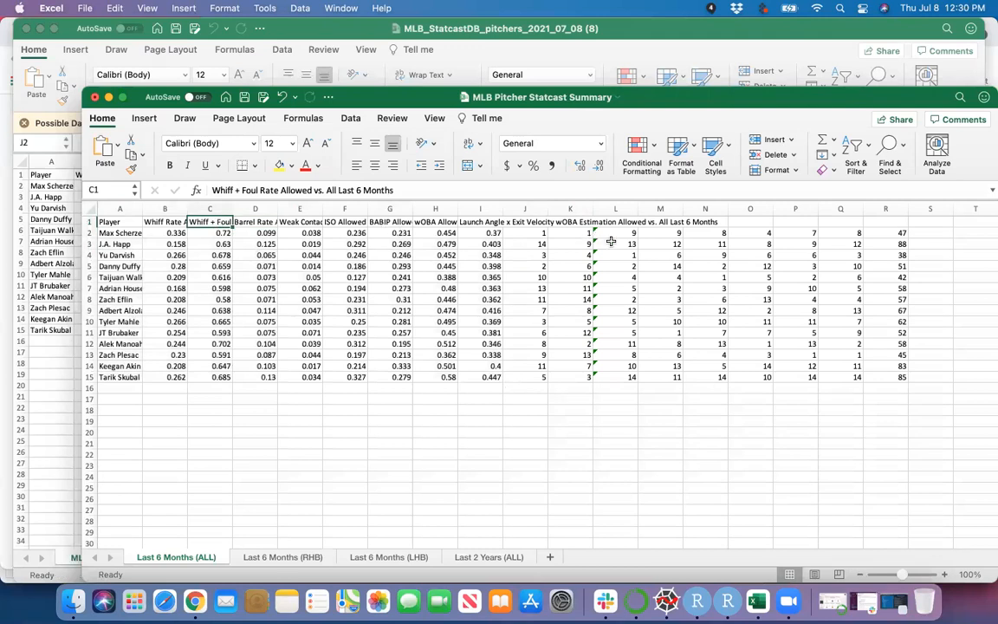
Examine the rank formulas in K2 and L2 and the barrel rate ranks down column L to the last pitcher.
left_click(576, 233)
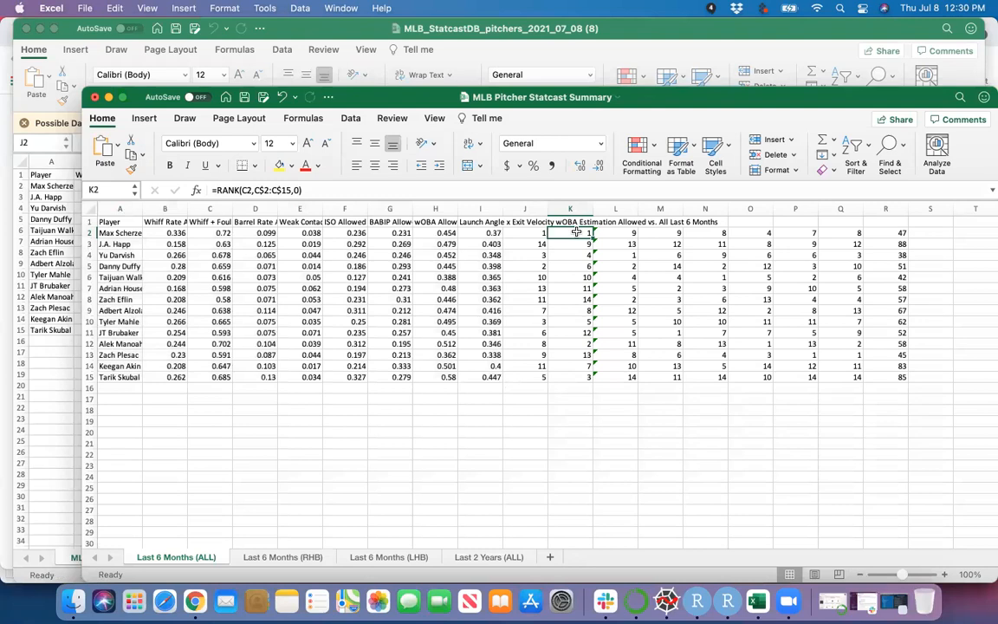
left_click(619, 232)
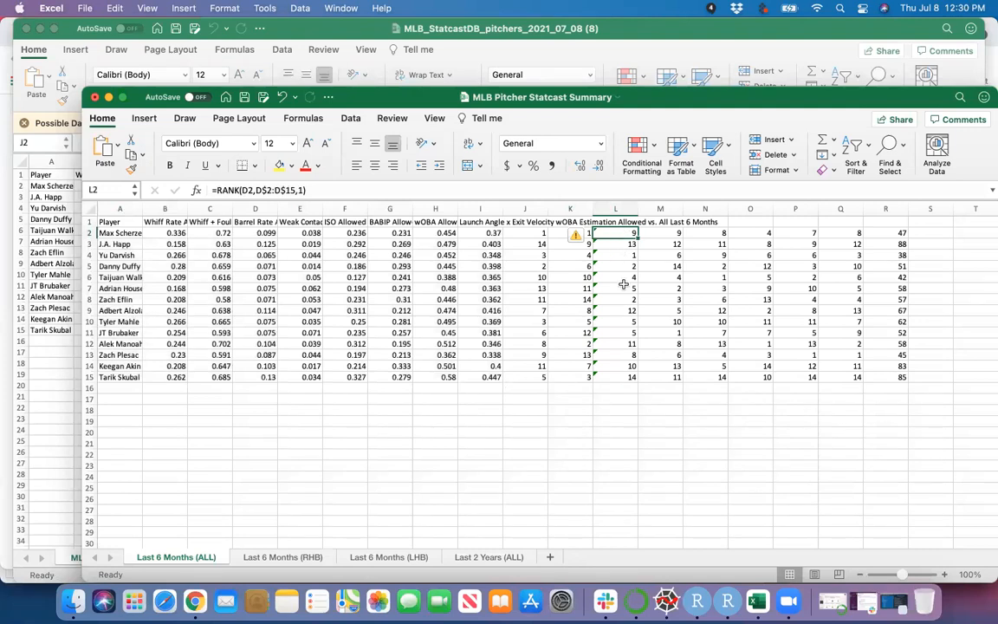
left_click(621, 253)
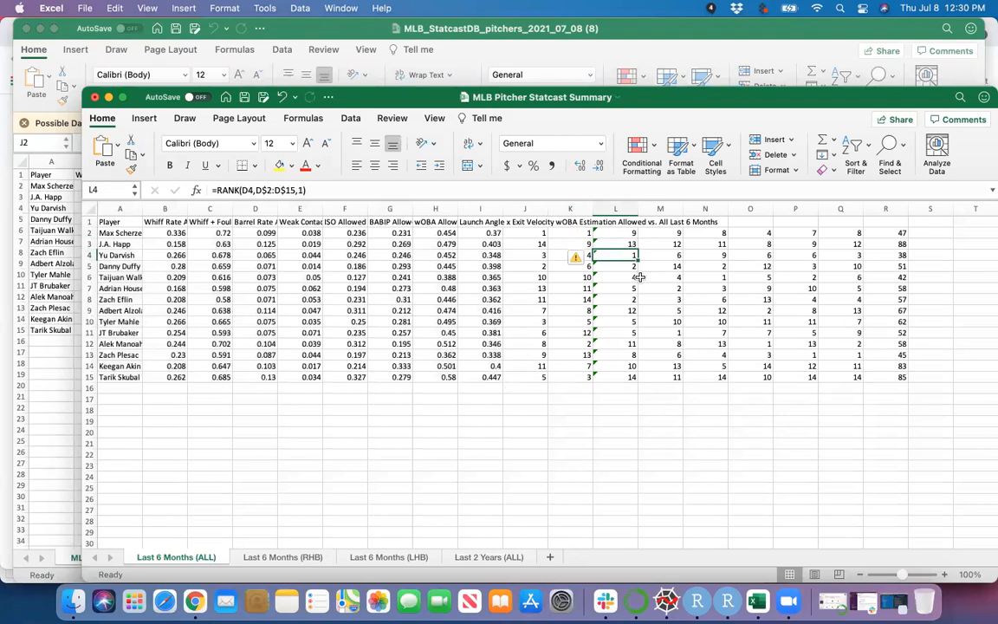
key("Down")
key("Down")
key("Down")
key("Down")
key("Down")
key("Down")
key("Down")
key("Down")
key("Down")
key("Down")
key("Down")
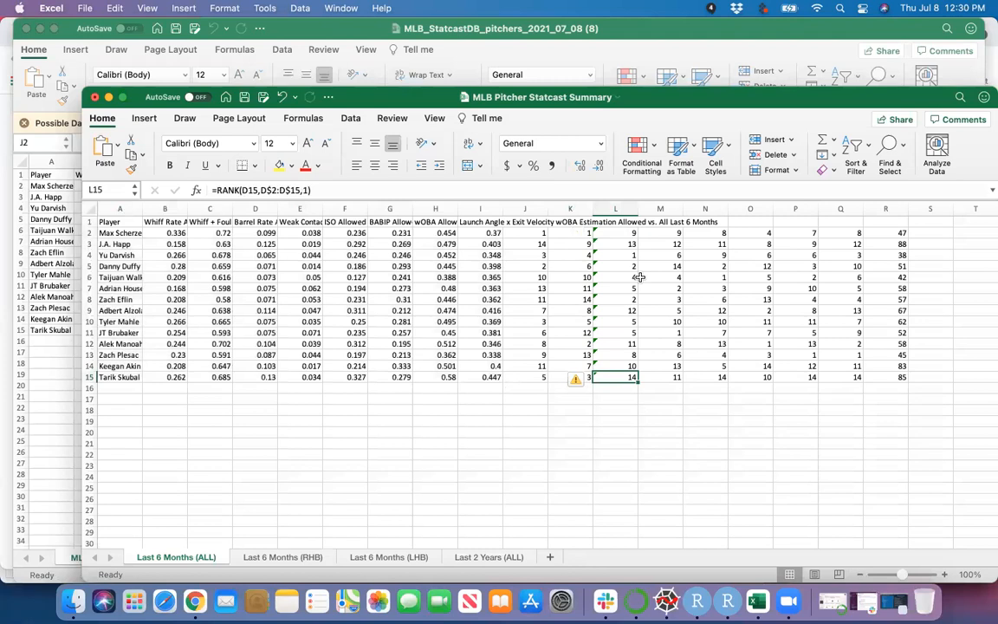
Check the weak contact rate rank formulas in M2 and M3 against the full Weak Contact Rate Allowed header.
key("Up")
key("Up")
key("Up")
key("Up")
key("Up")
key("Up")
key("Up")
key("Up")
key("Up")
key("Up")
key("Up")
key("Up")
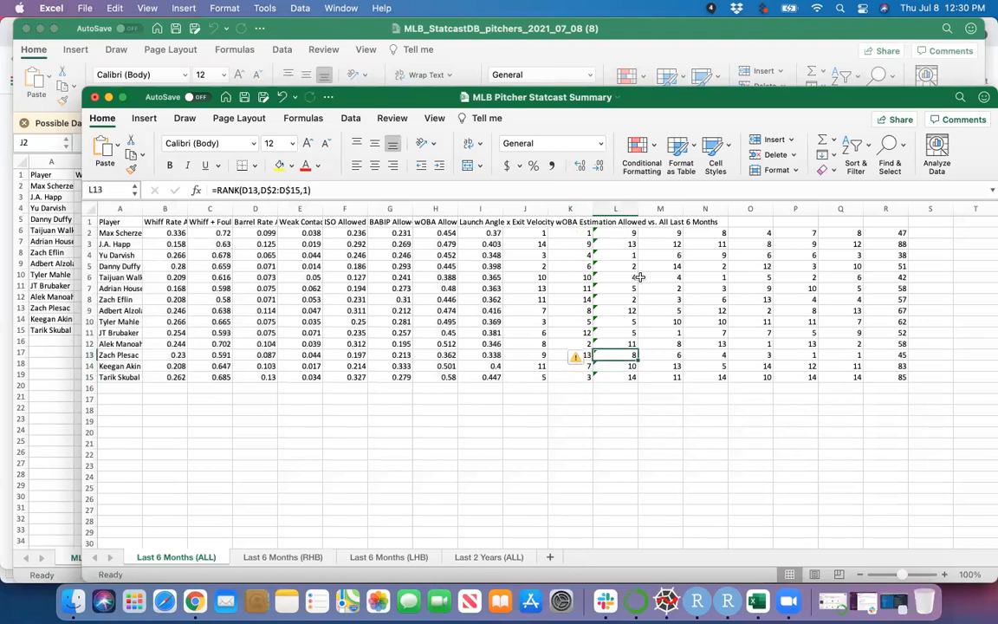
key("Right")
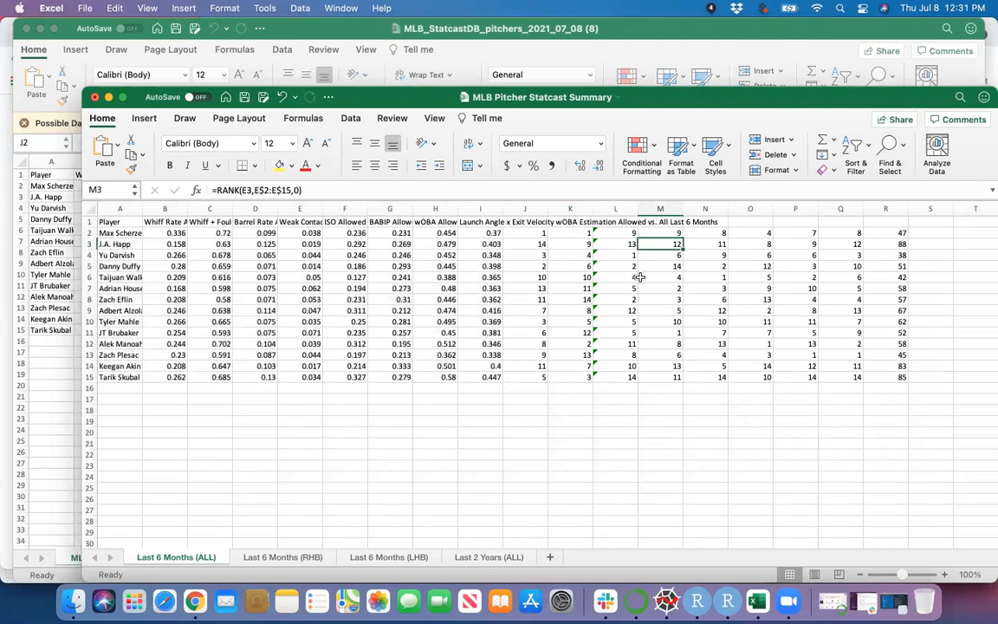
left_click(313, 223)
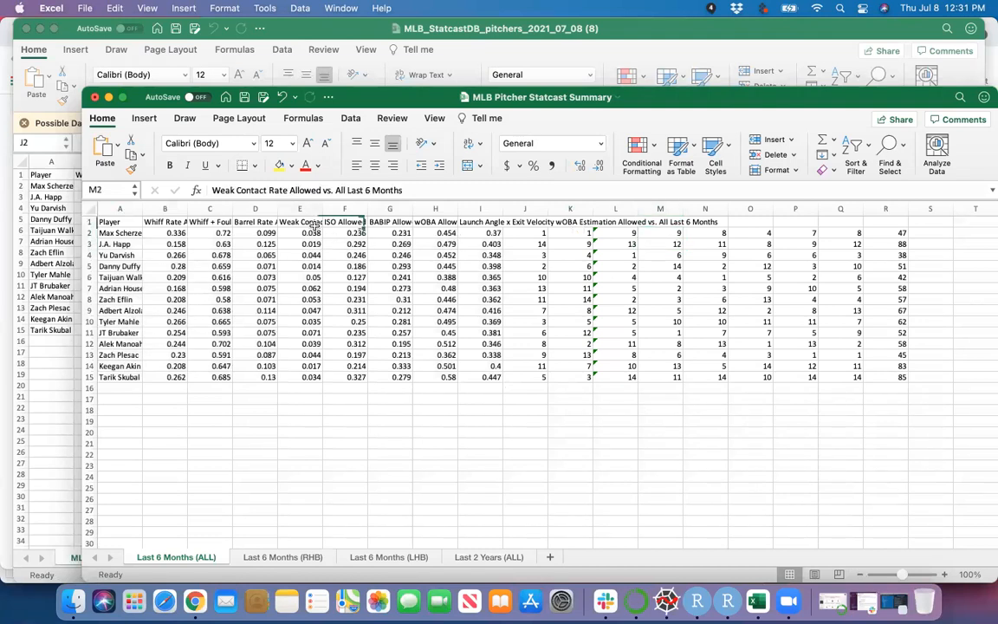
left_click(672, 237)
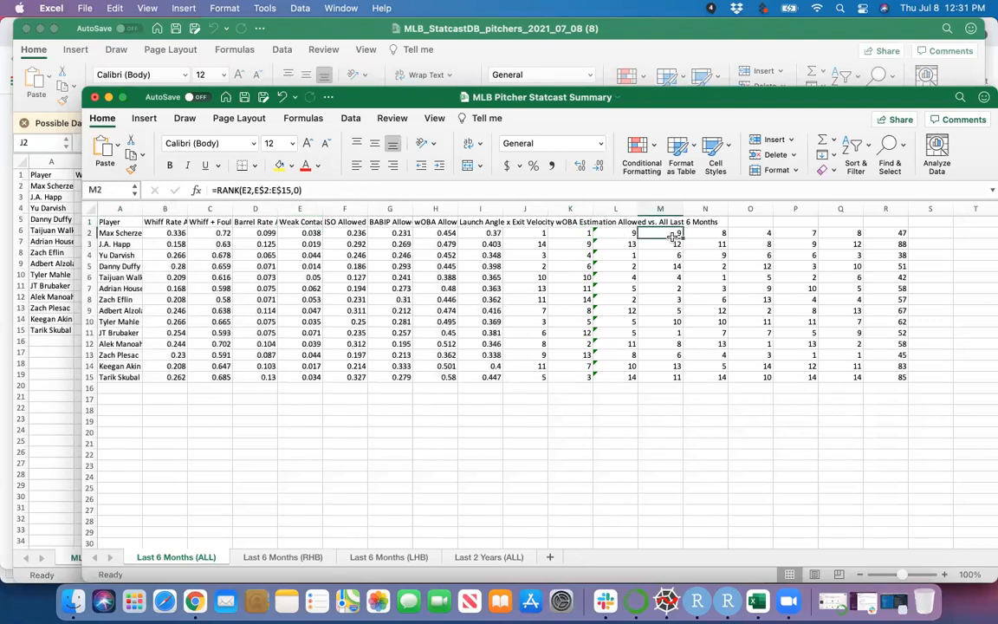
Examine the weak contact rate rank formulas down column M for the listed pitchers.
key("Down")
key("Down")
key("Down")
key("Down")
key("Down")
key("Down")
key("Down")
key("Down")
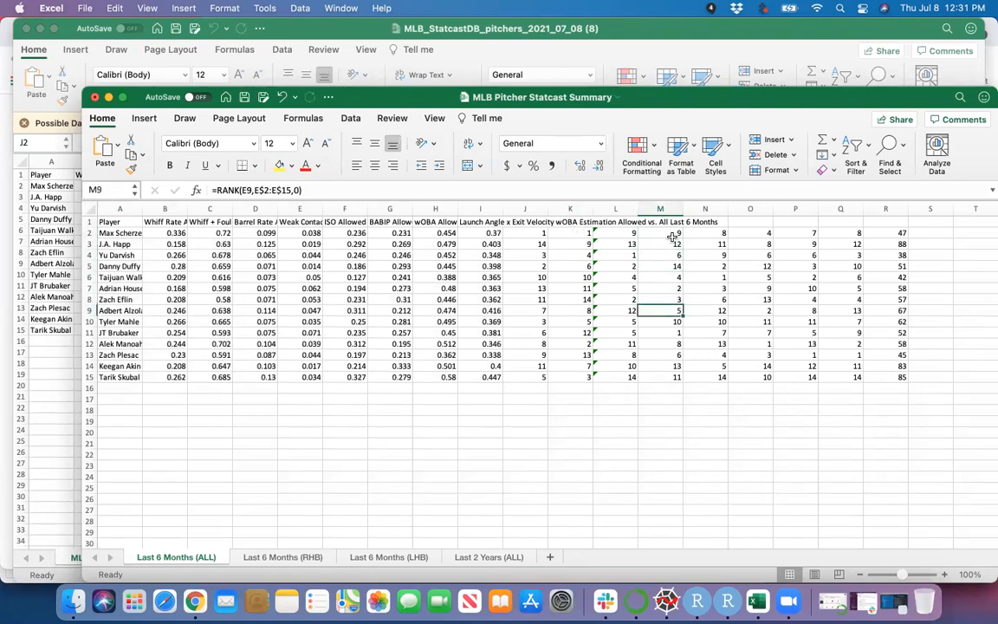
key("Down")
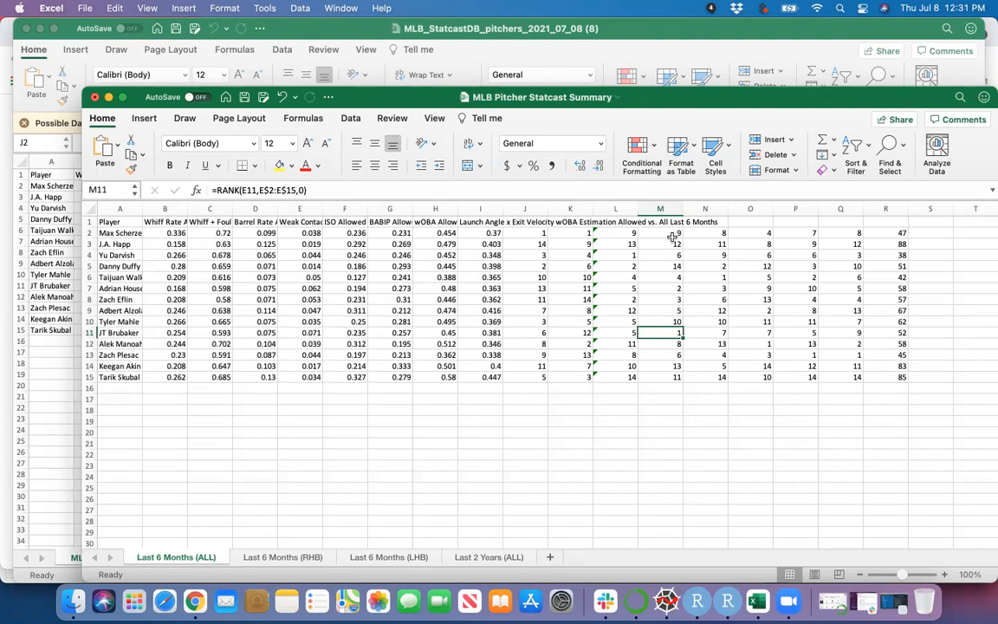
key("Up")
key("Up")
key("Up")
key("Up")
key("Up")
key("Up")
key("Up")
key("Up")
key("Up")
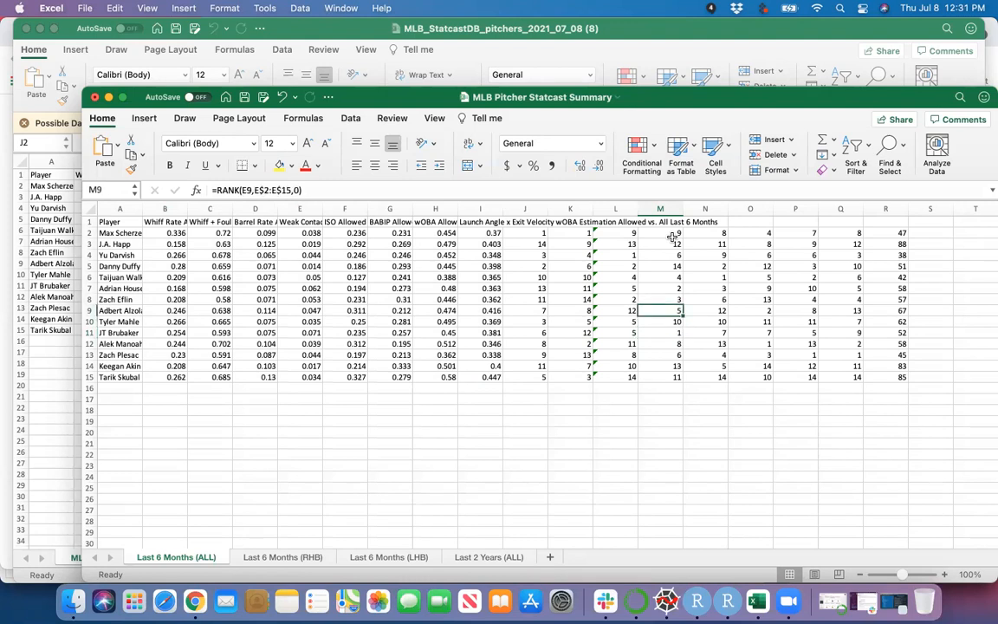
Examine the ISO rank formulas in column N for the first several pitchers.
key("Right")
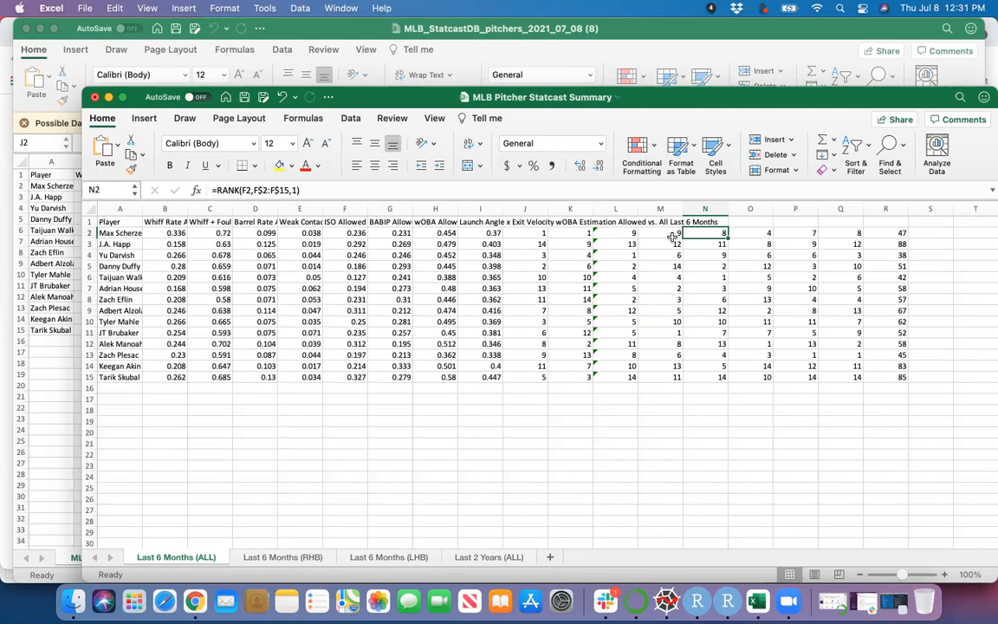
key("Right")
key("Down")
key("Down")
key("Left")
key("Down")
key("Down")
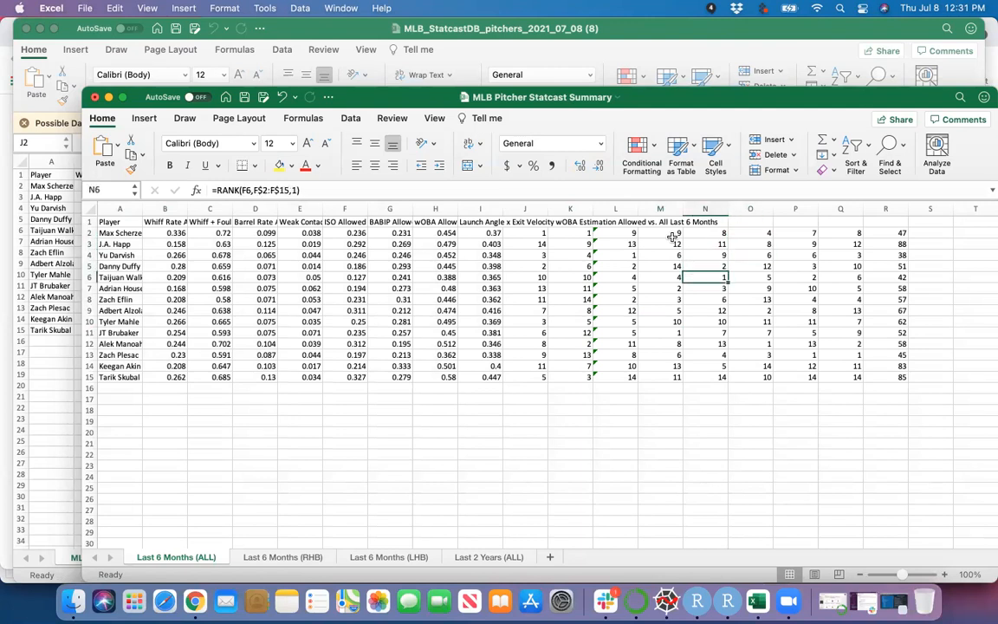
key("Up")
key("Up")
key("Up")
key("Up")
Review the remaining rank columns and the SUM formula in R2 that totals J2:Q2.
key("Right")
key("Right")
key("Right")
key("Right")
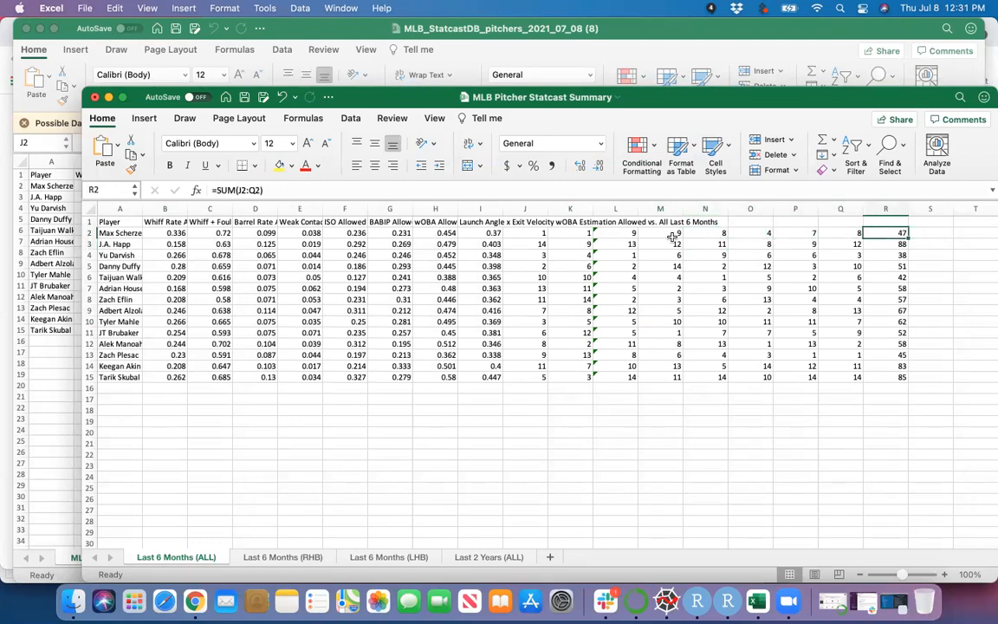
key("Left")
key("Left")
key("Left")
key("Left")
key("Down")
key("Down")
key("Down")
key("Up")
key("Up")
key("Up")
key("Right")
key("Right")
key("Right")
key("Right")
Sort the pitcher rows in A2:R15 in ascending order by the rank totals in column R.
left_click_drag(885, 233, 82, 378)
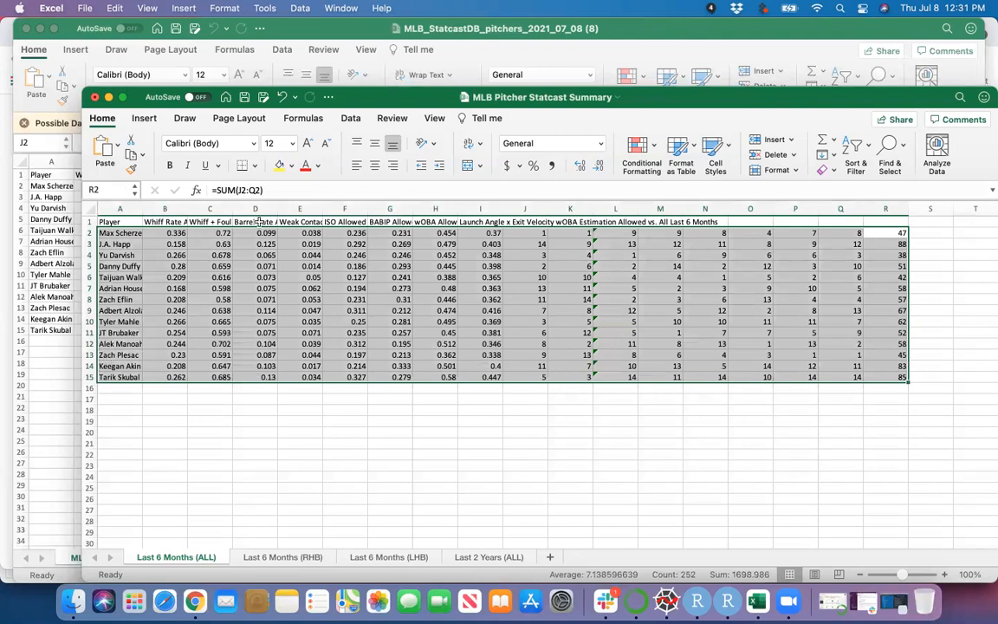
left_click(350, 118)
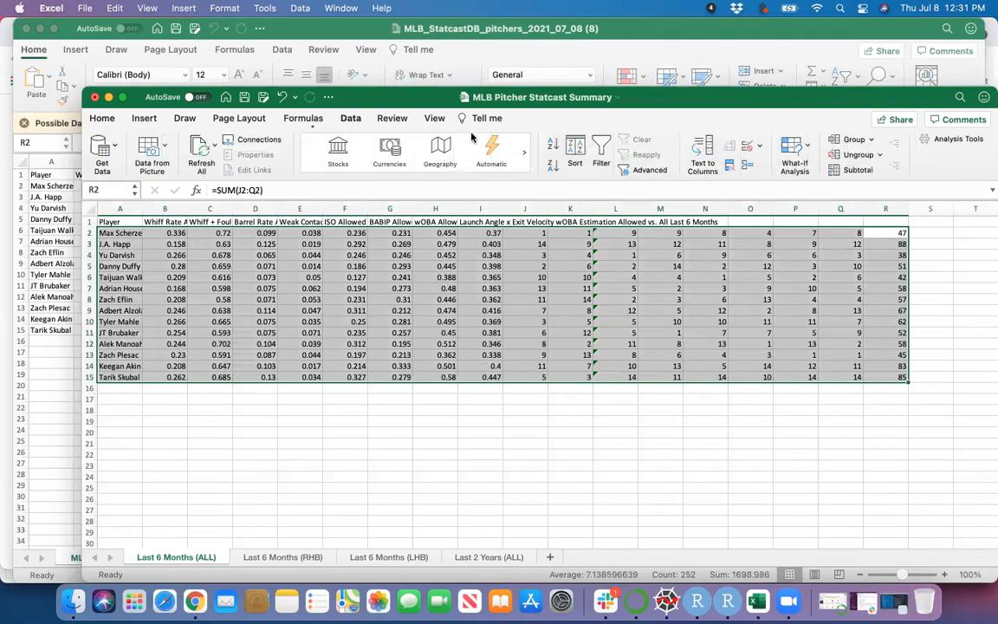
left_click(556, 142)
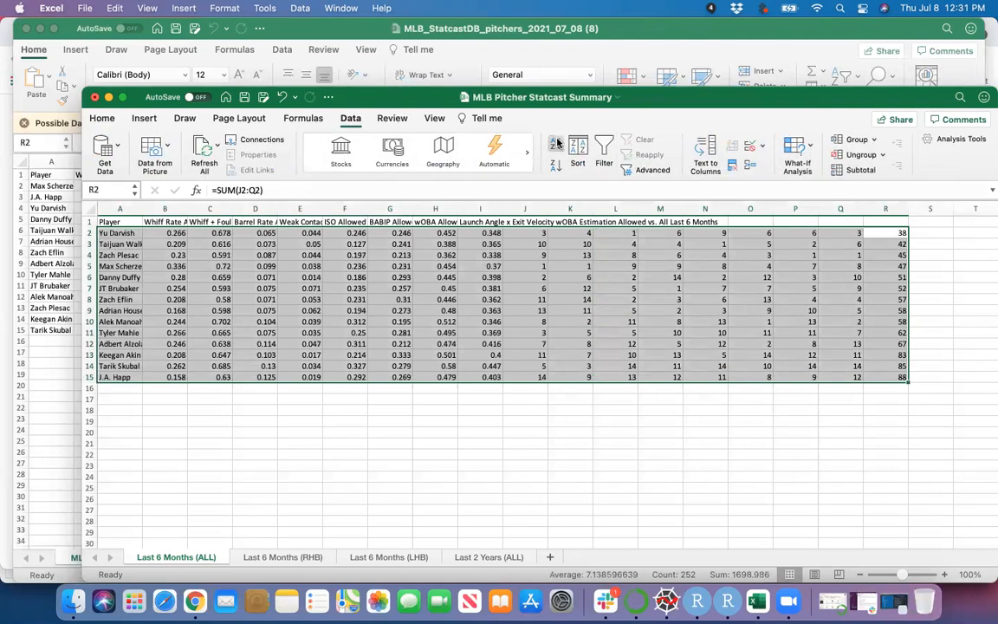
Review the sorted rank totals in column R from the best pitcher to the worst.
left_click(875, 233)
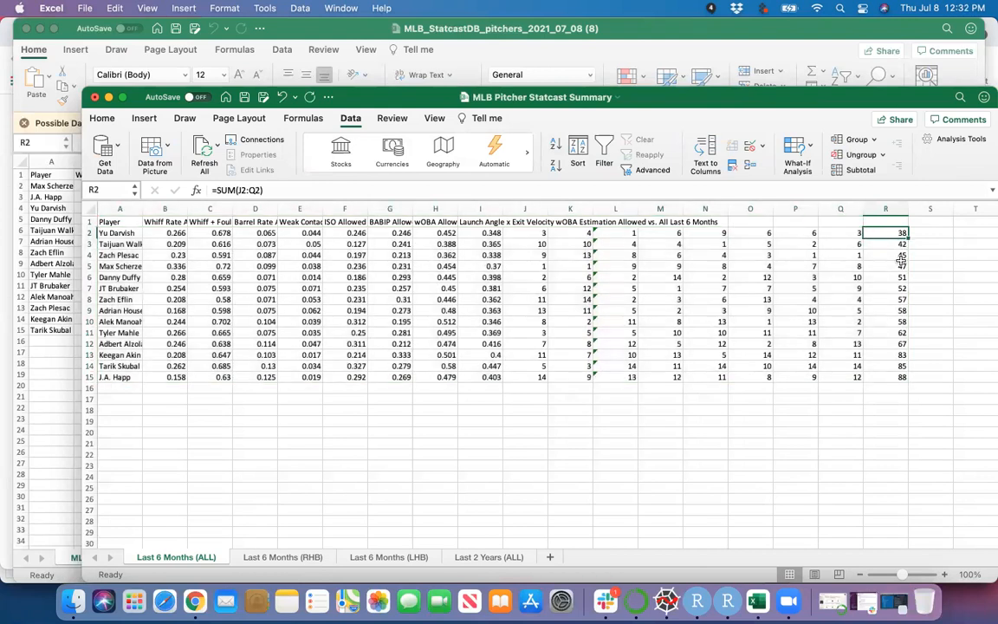
key("Down")
key("Down")
key("Down")
key("Down")
key("Down")
key("Down")
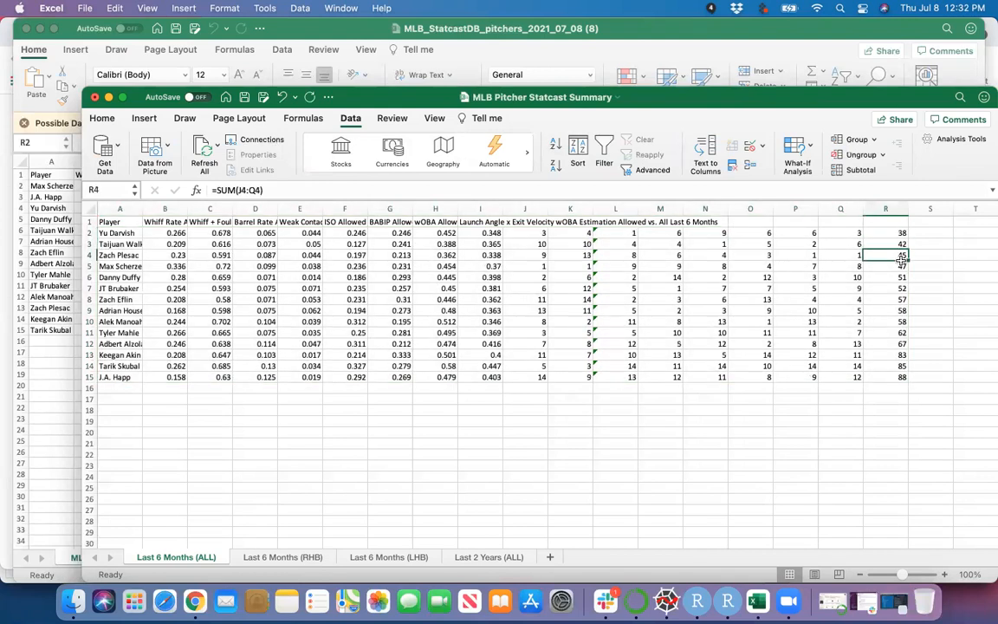
key("Down")
key("Down")
key("Down")
key("Down")
key("Down")
key("Down")
key("Down")
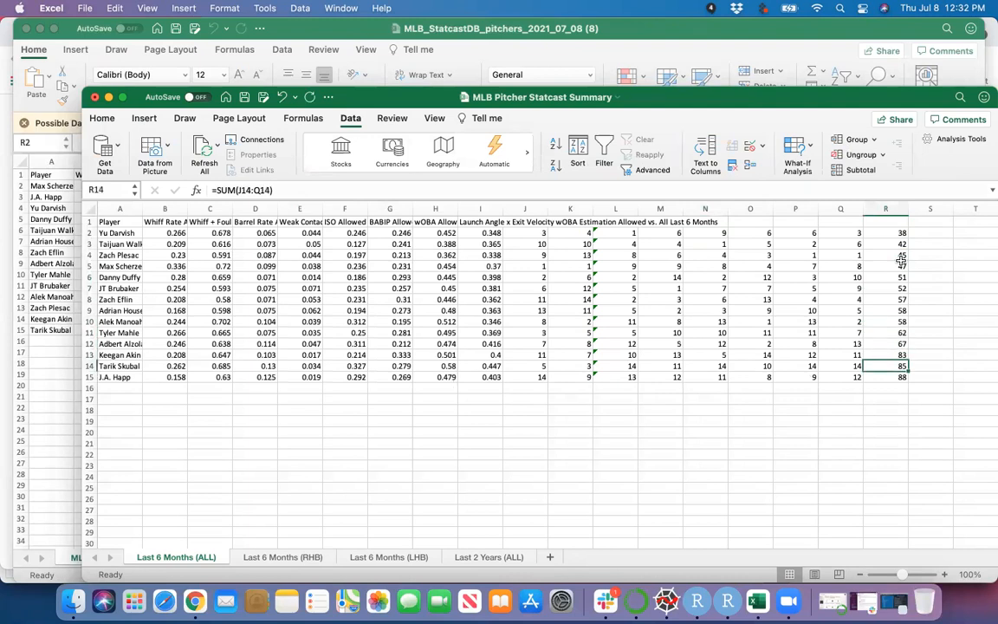
Identify the lowest-ranked pitchers by checking the player names in the last rows of column A.
key("Left")
key("Left")
key("Left")
key("Left")
key("Left")
key("Left")
key("Left")
key("Left")
key("Left")
key("Left")
key("Left")
key("Left")
key("Left")
key("Left")
key("Left")
key("Left")
key("Left")
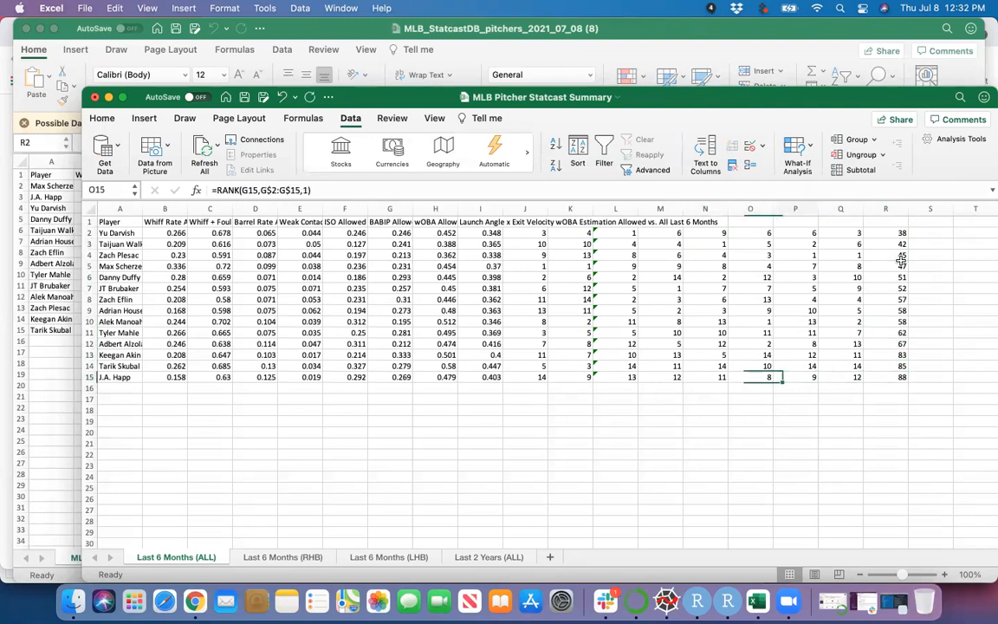
key("Up")
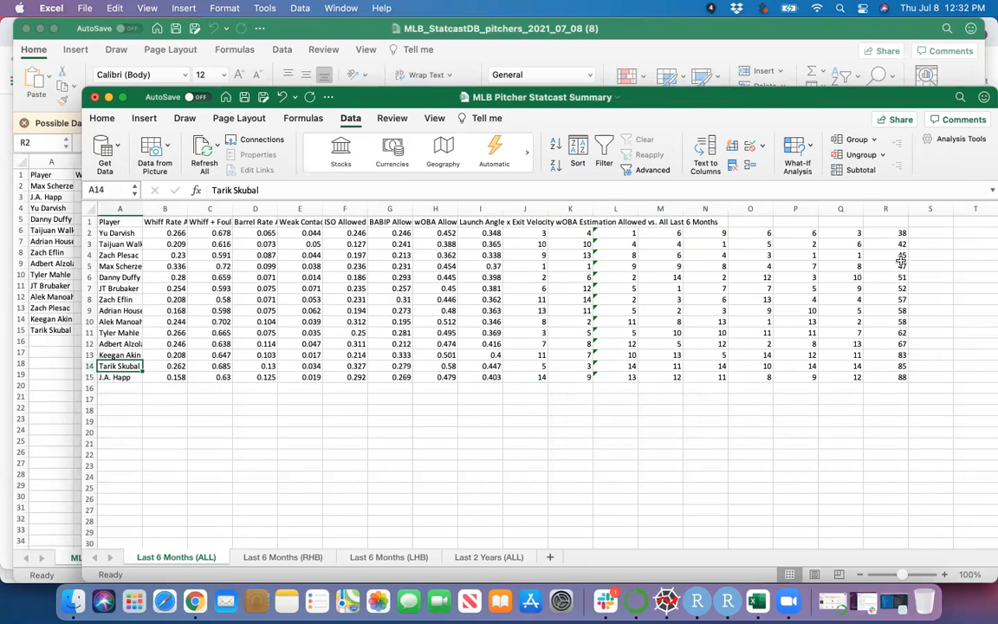
key("Up")
key("Up")
key("Down")
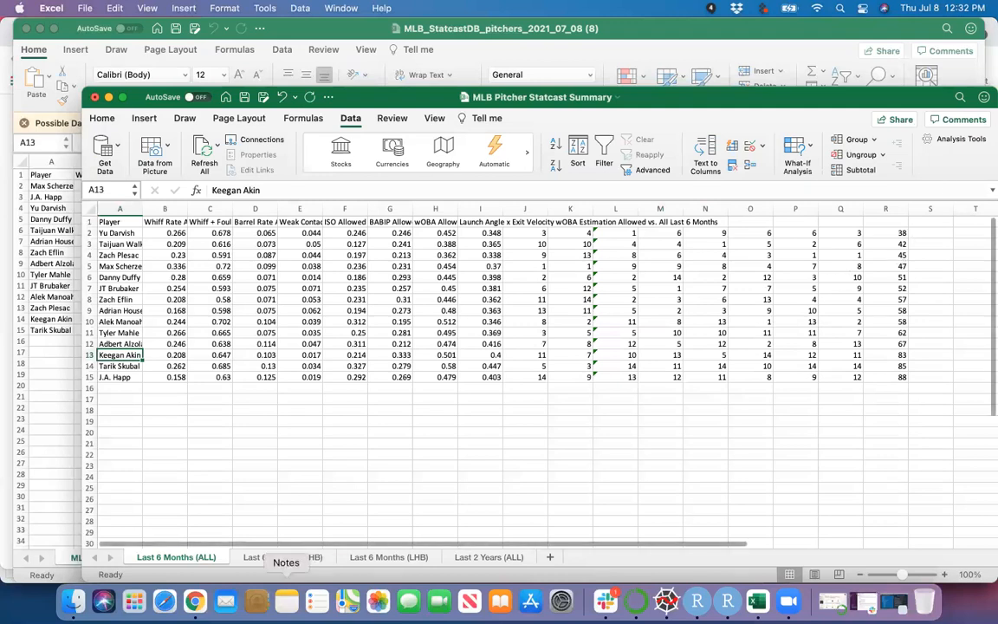
Switch to Chrome and examine the betting lines and over/unders of the evening games on RotoWire's MLB daily lineups page.
left_click(196, 601)
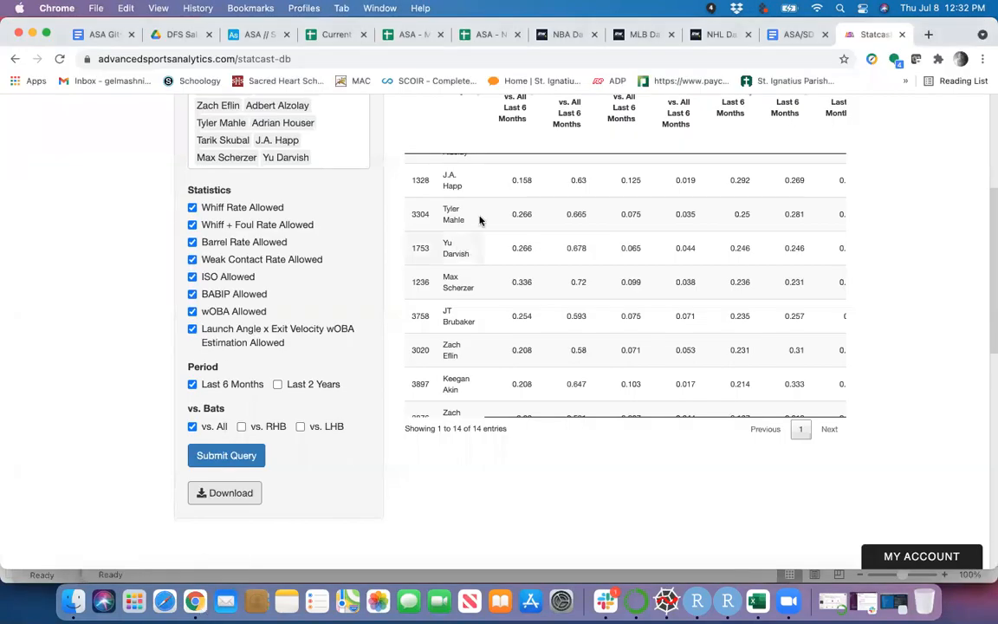
left_click(645, 34)
scroll(352, 316, "up", 5)
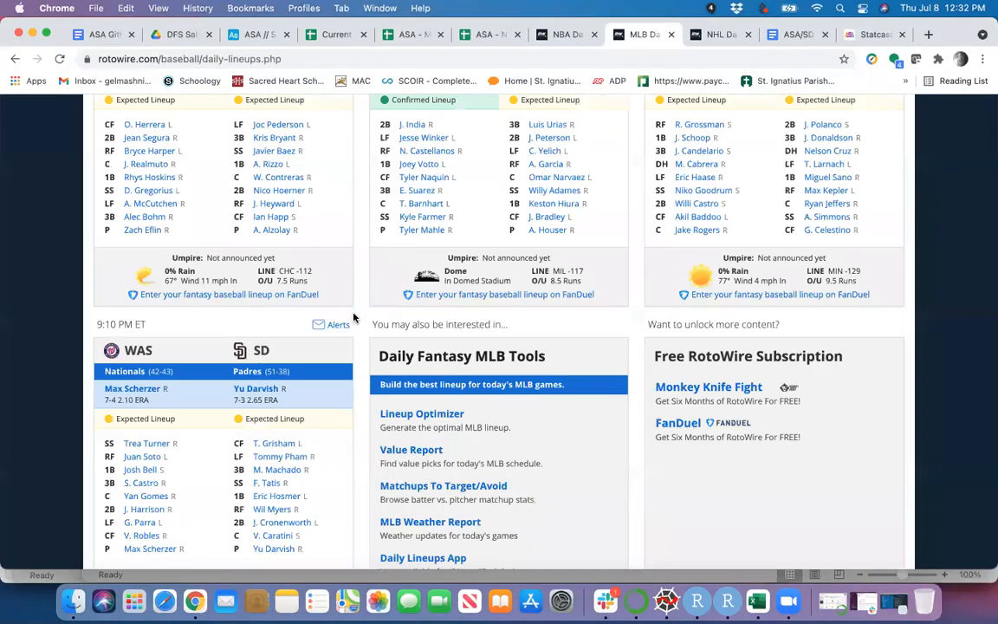
scroll(354, 317, "up", 3)
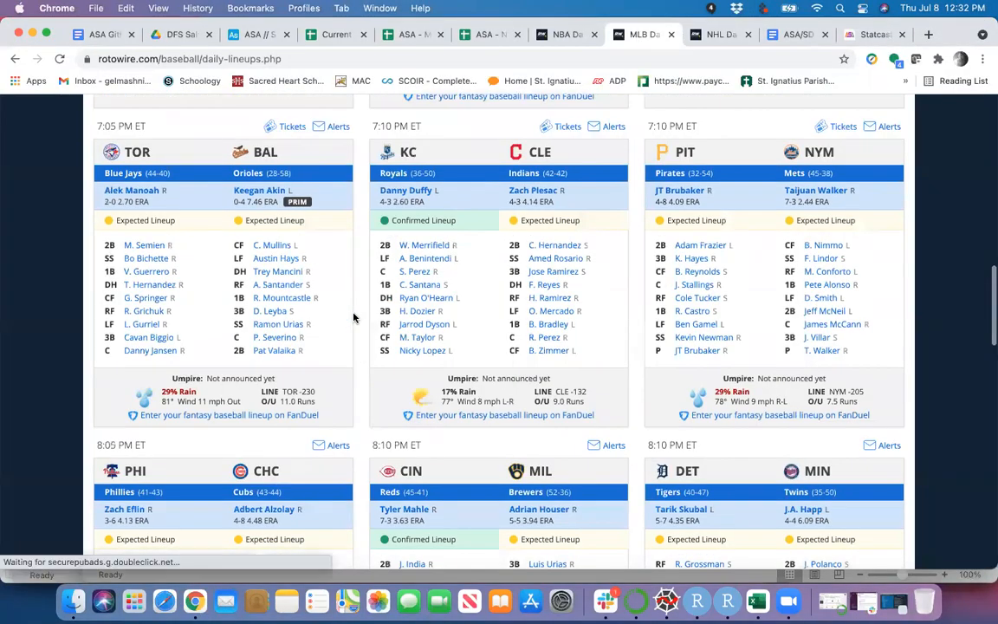
scroll(351, 316, "down", 4)
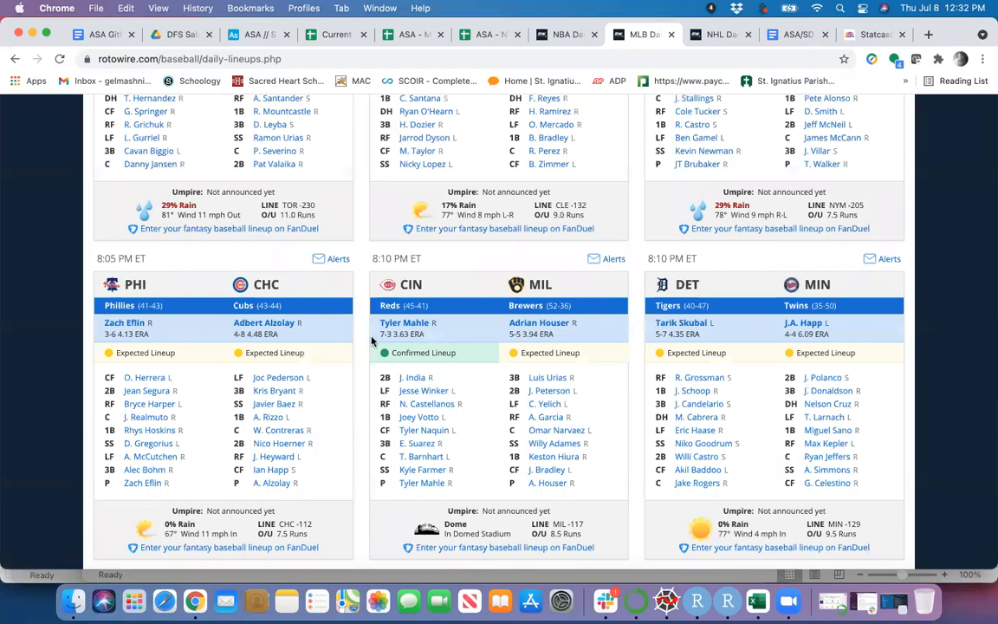
scroll(373, 338, "up", 4)
scroll(372, 338, "down", 3)
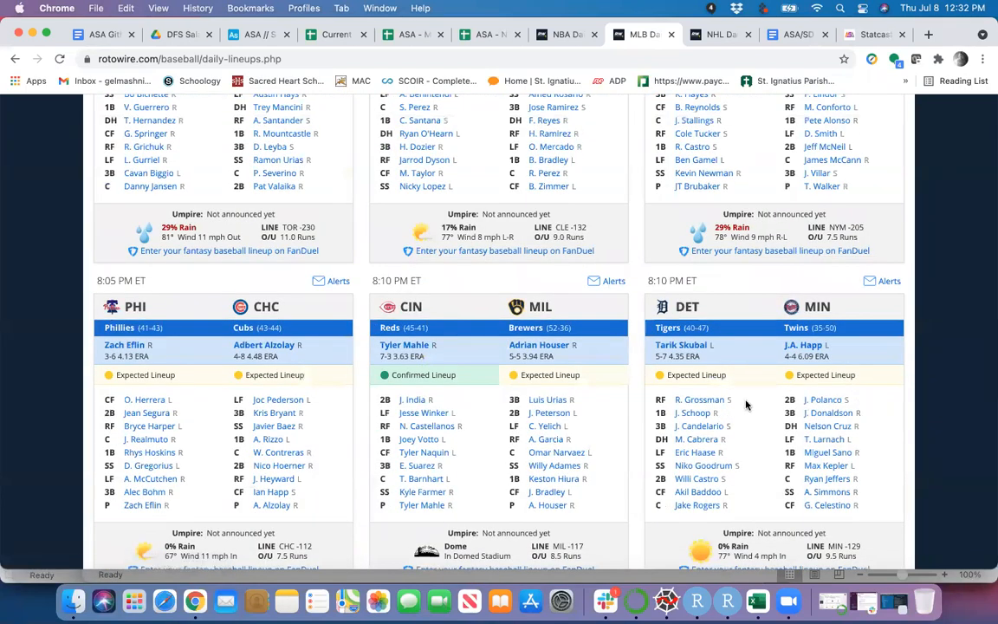
scroll(773, 407, "down", 3)
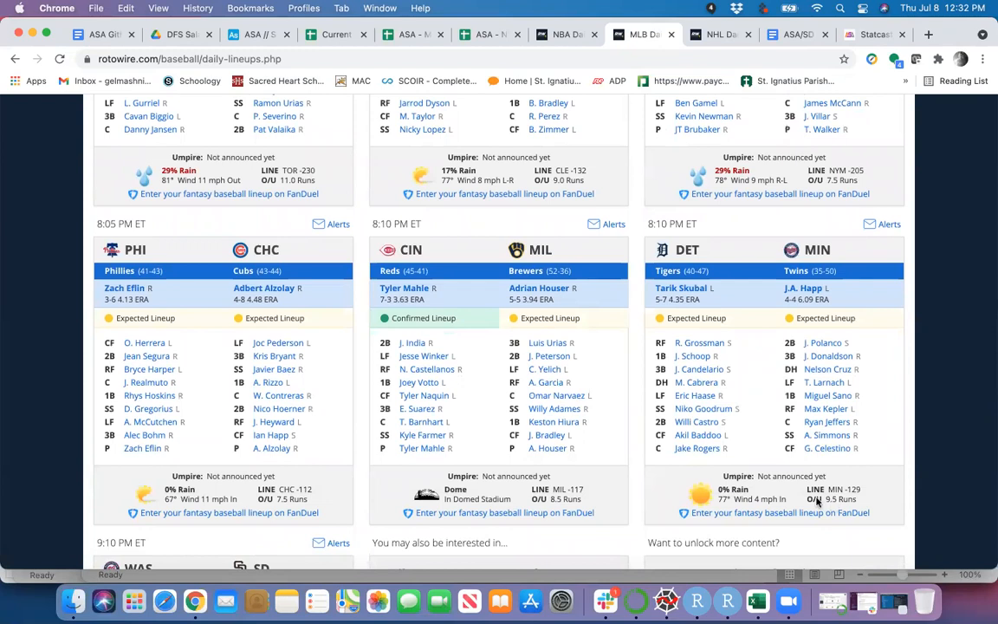
scroll(775, 466, "up", 10)
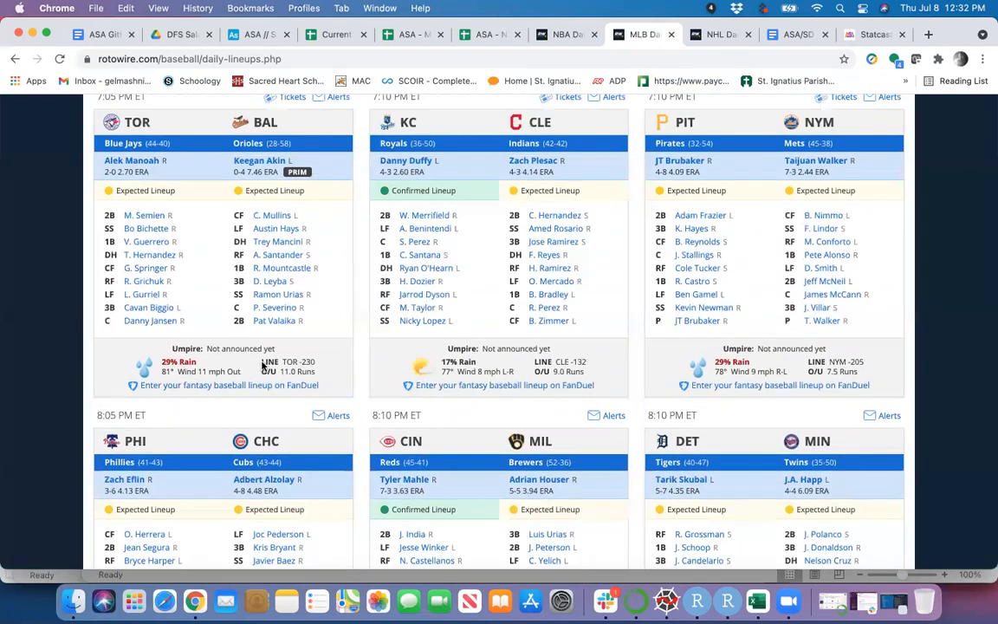
scroll(416, 342, "up", 5)
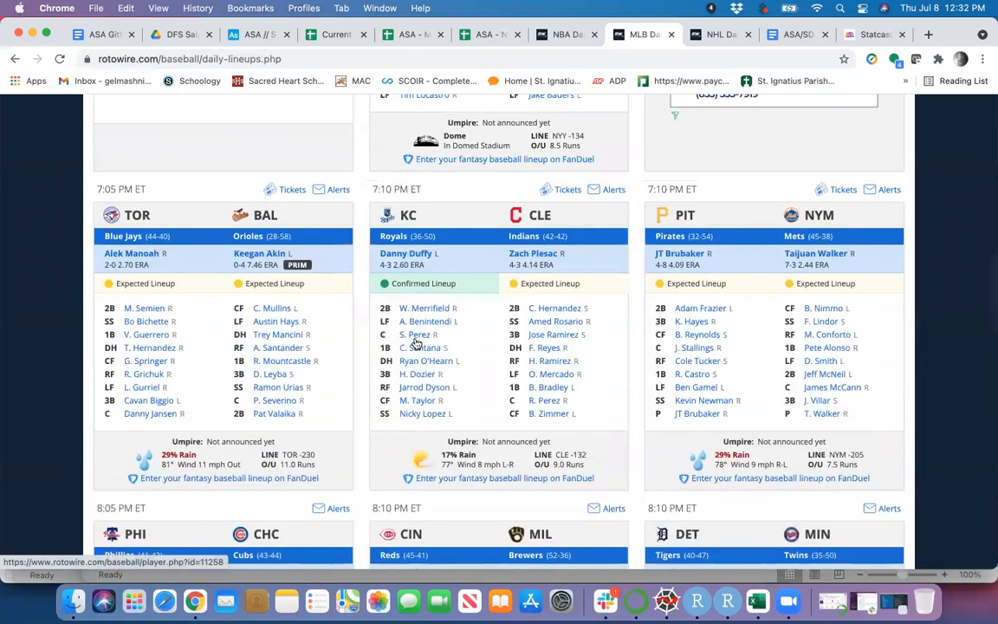
scroll(417, 344, "down", 15)
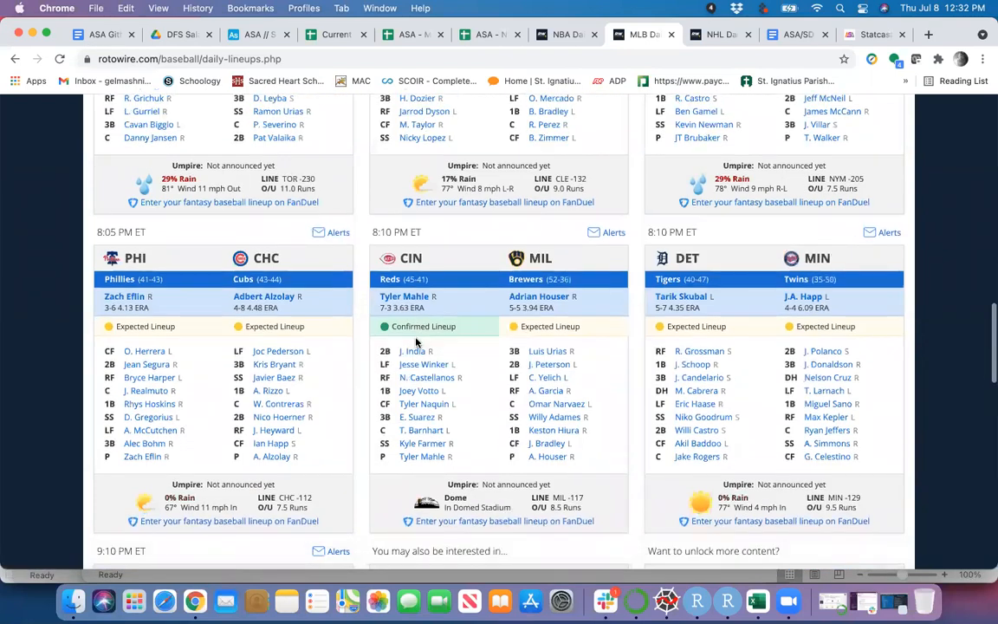
scroll(706, 169, "up", 8)
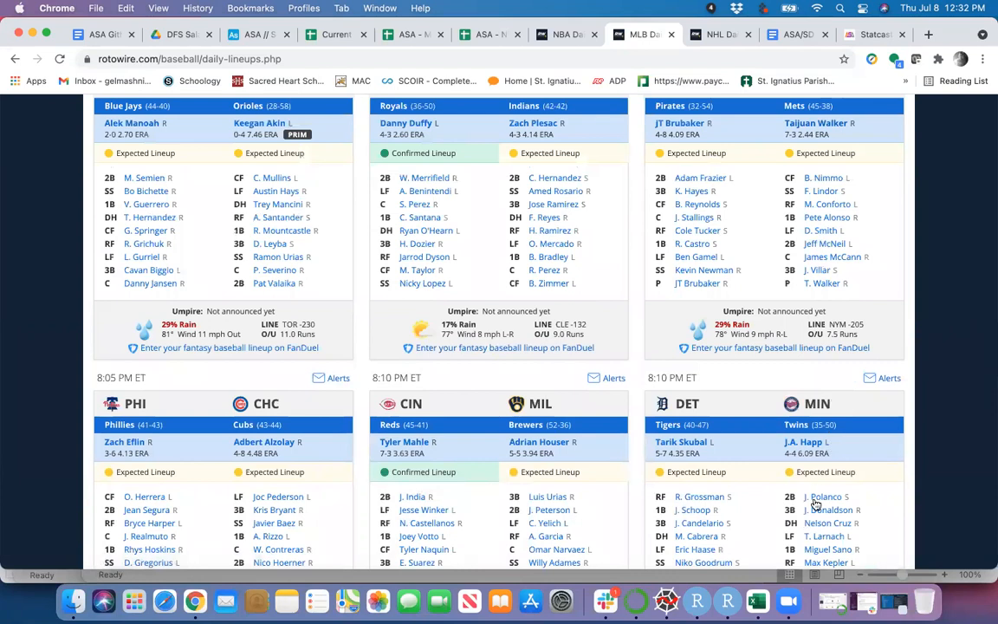
Switch to Excel and close the downloaded workbook MLB_StatcastDB_pitchers_2021_07_08 (8).
left_click(757, 600)
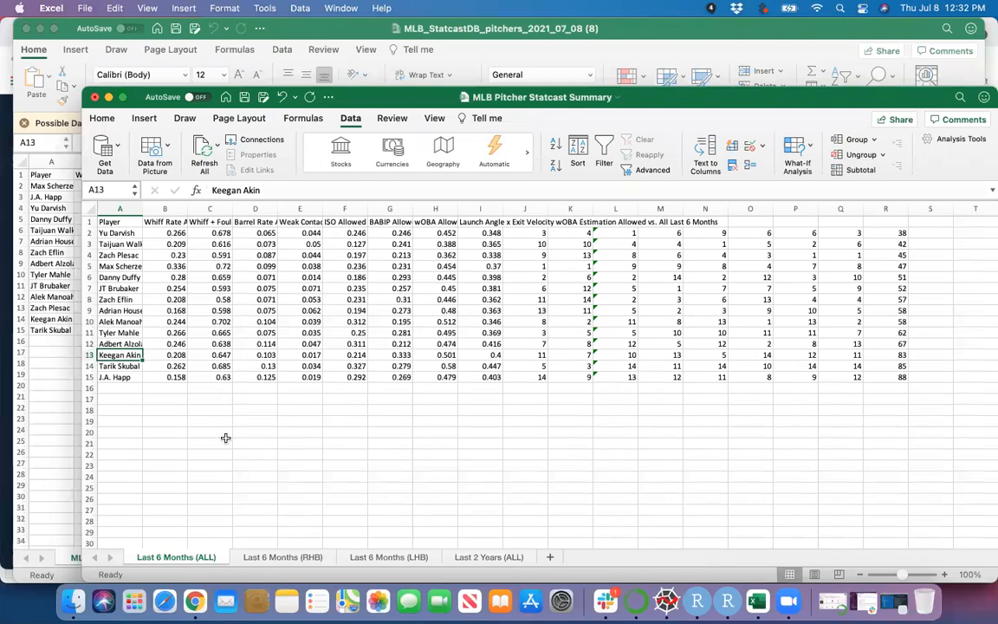
left_click(48, 371)
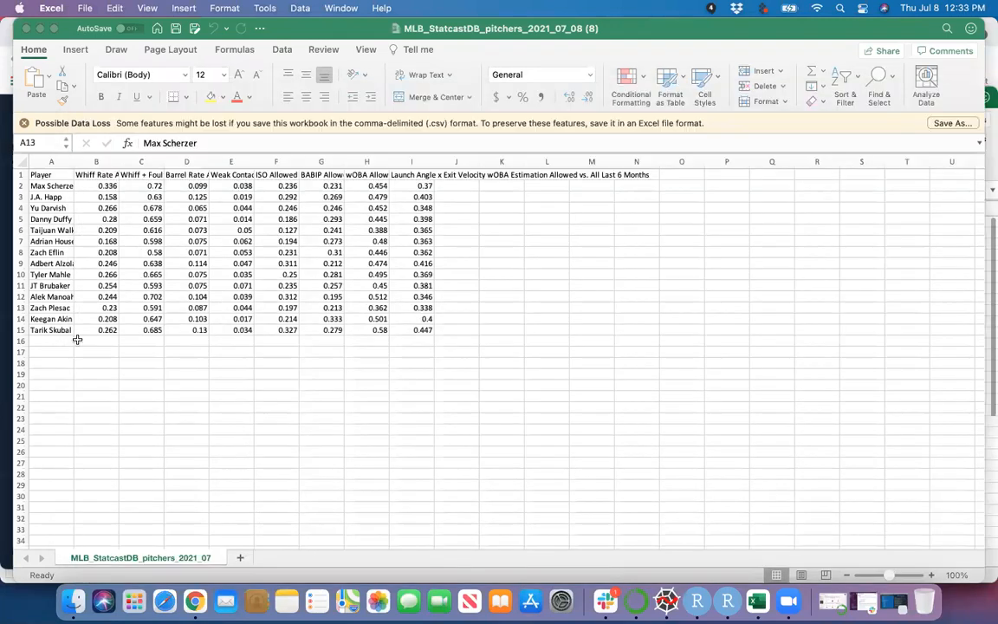
left_click(25, 29)
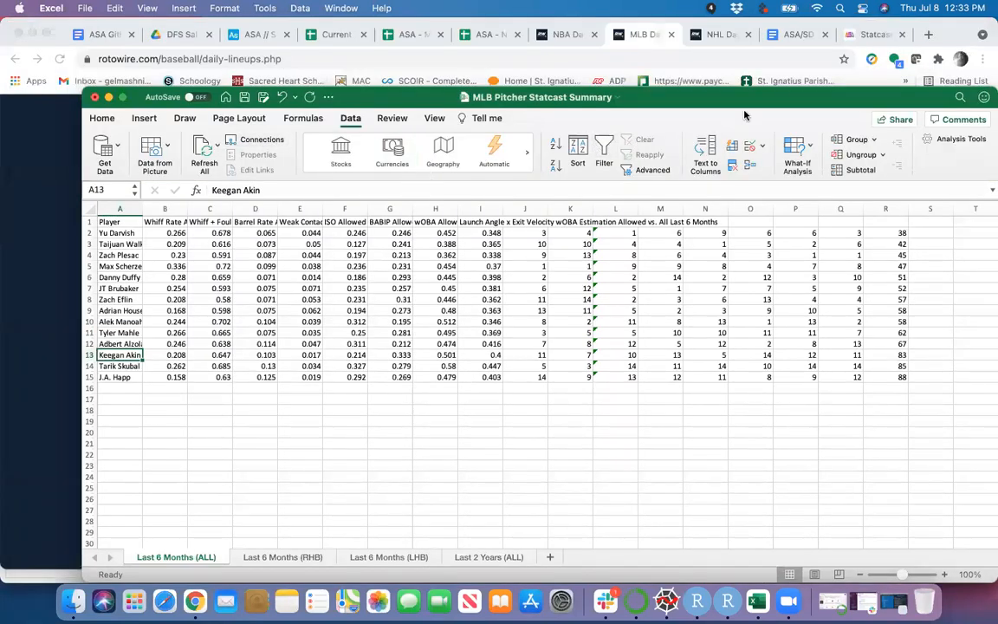
Switch to the Statcast DB page in Chrome, query the pitchers' last 6 months against RHB only, and download the results.
left_click(866, 35)
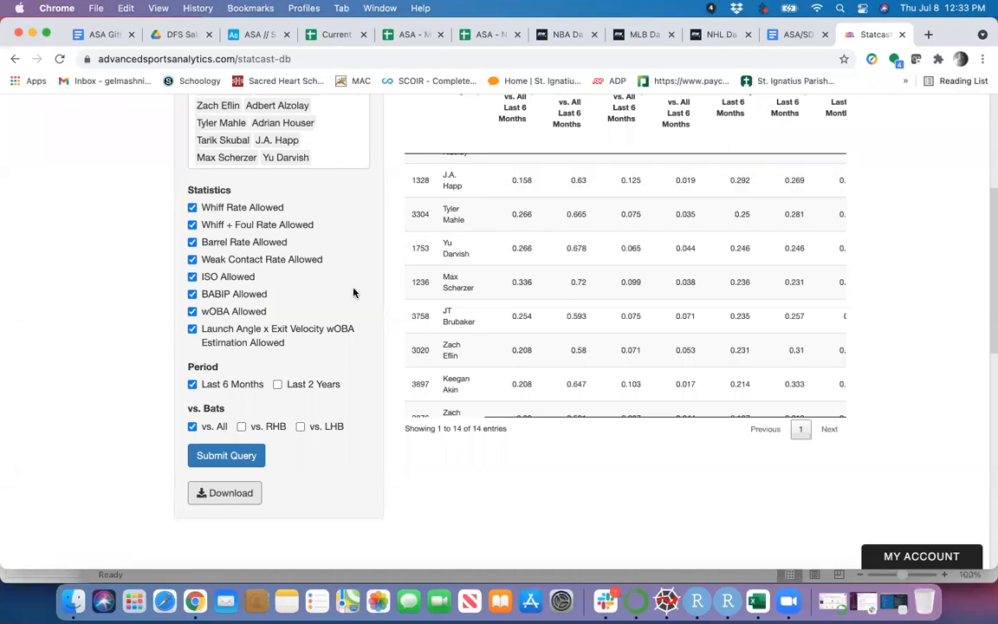
scroll(234, 431, "up", 1)
left_click(192, 459)
left_click(241, 458)
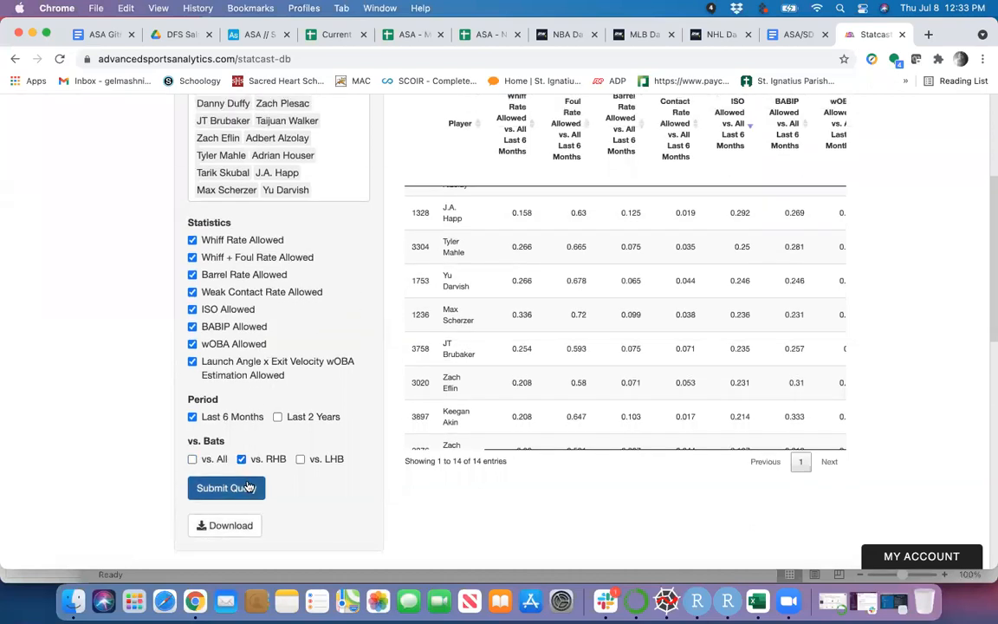
left_click(248, 487)
left_click(249, 525)
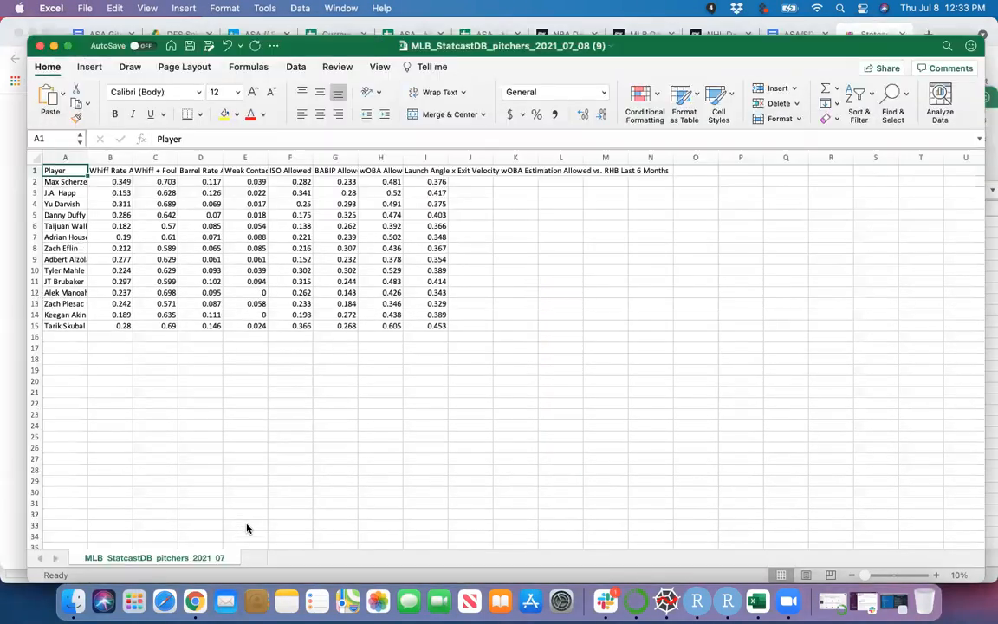
Copy the pitcher data A2:I15 from the downloaded file into cell A2 of the summary workbook's Last 6 Months (RHB) sheet.
left_click_drag(80, 202, 421, 345)
key("cmd+c")
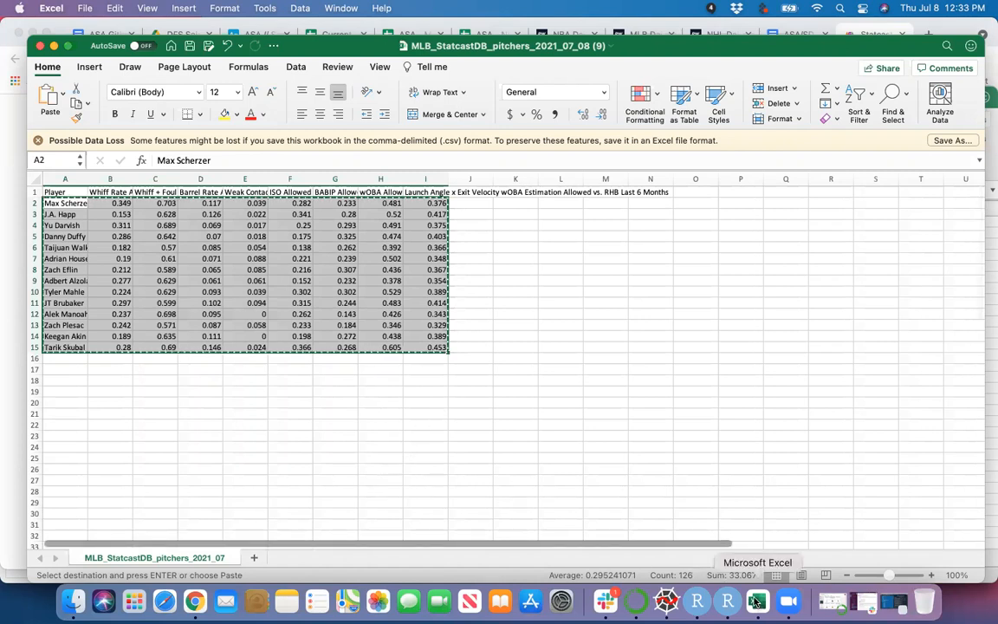
left_click_drag(684, 49, 689, 222)
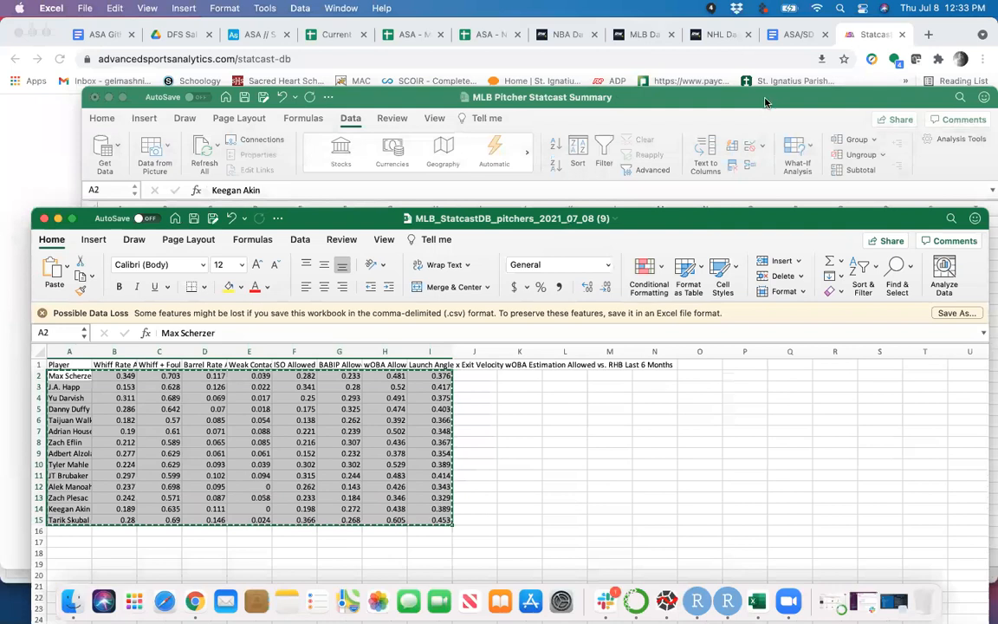
left_click(764, 102)
left_click(298, 559)
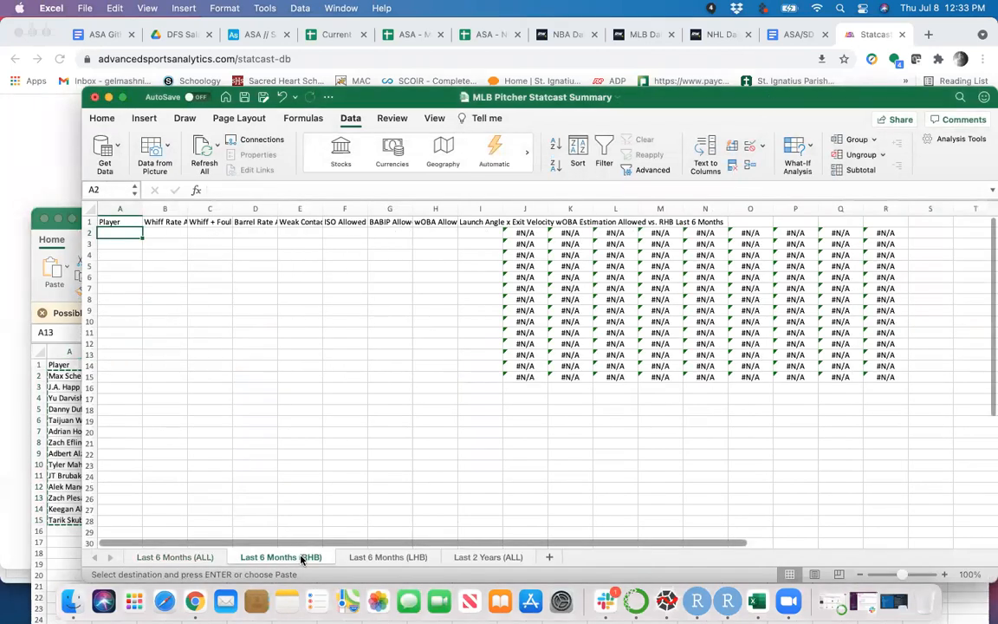
key("super+v")
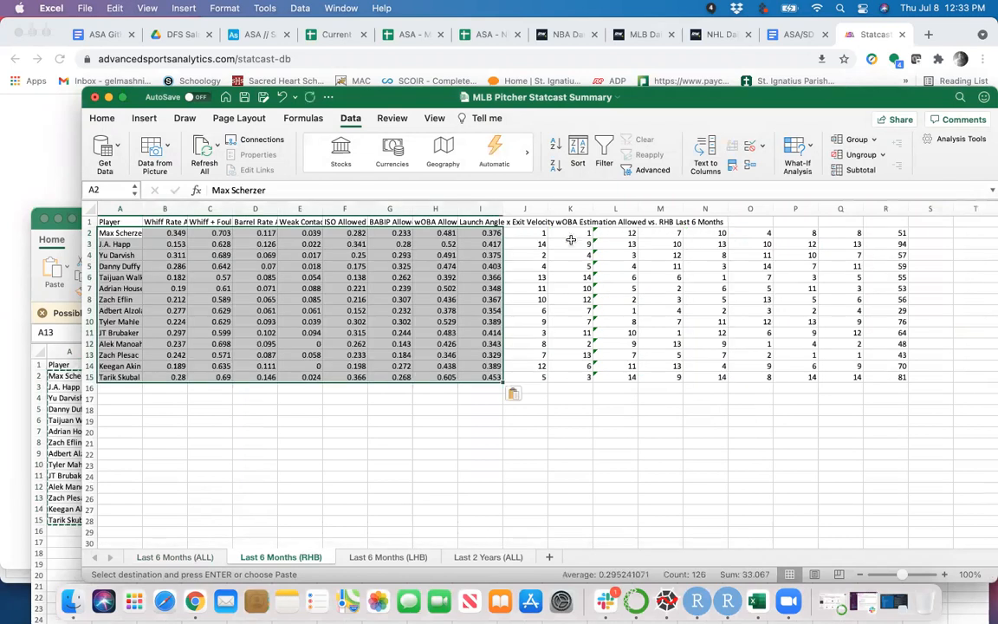
Sort rows A2:R15 of the Last 6 Months (RHB) sheet in ascending order by the rank totals in column R.
left_click_drag(880, 236, 91, 375)
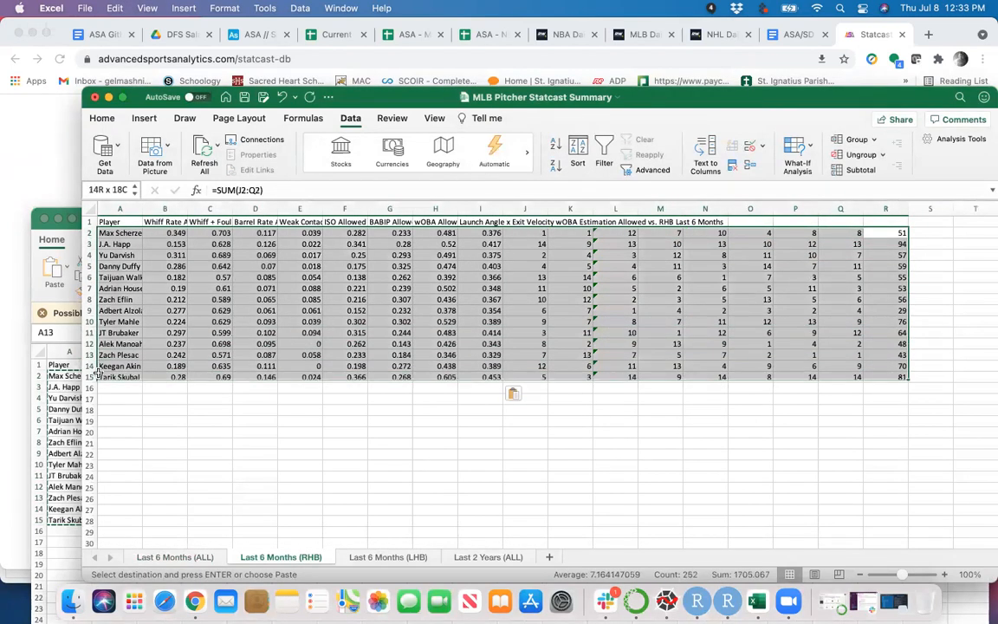
left_click(555, 144)
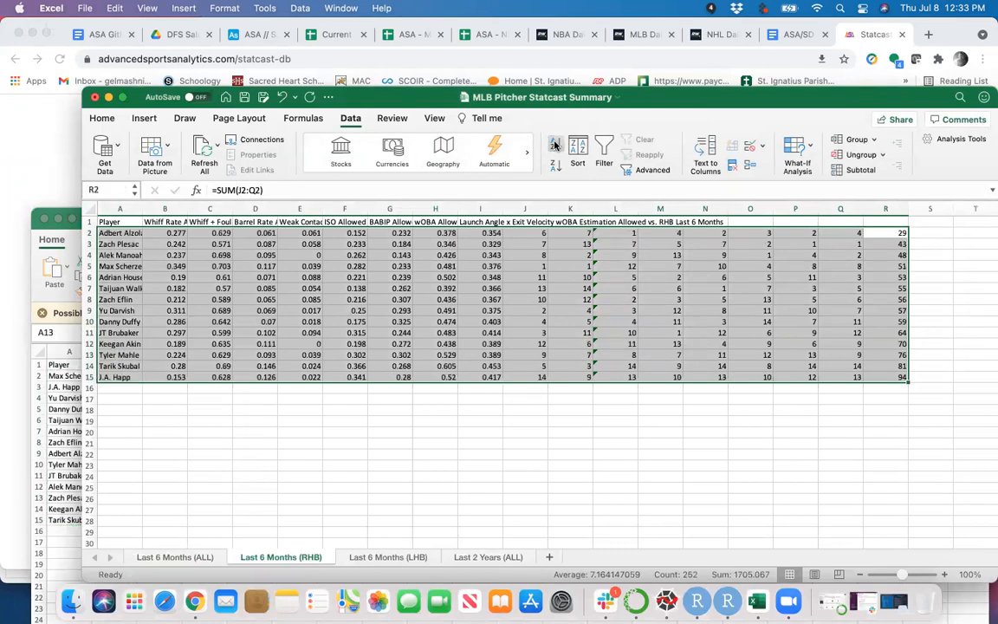
Compare the best and worst rank totals against right-handed batters and examine the values across row 14.
left_click(891, 233)
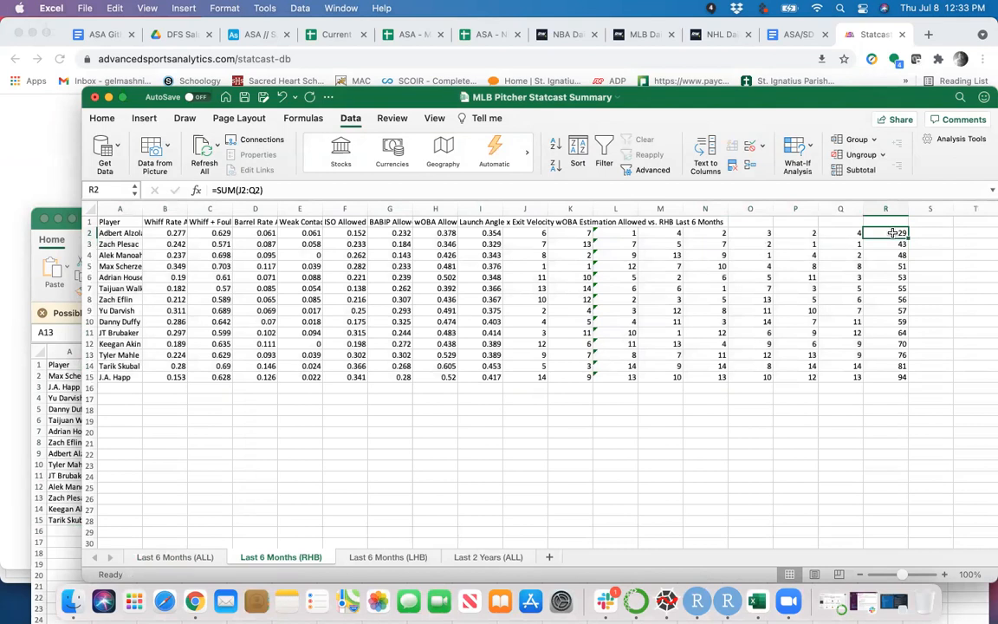
left_click(882, 377)
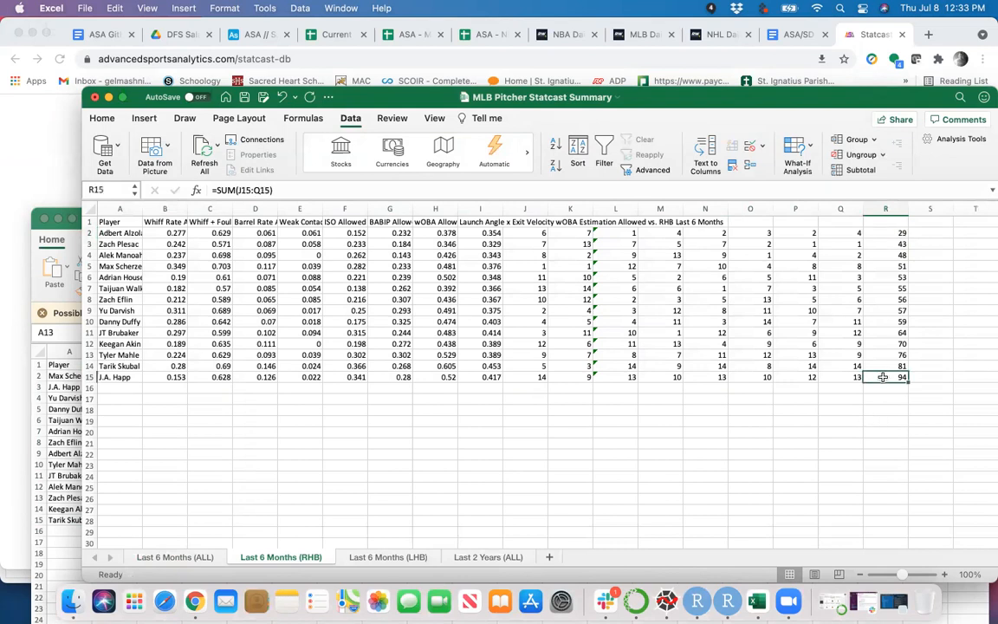
key("Up")
key("Left")
key("Left")
key("Left")
key("Left")
key("Left")
key("Left")
key("Left")
key("Left")
key("Left")
key("Left")
key("Left")
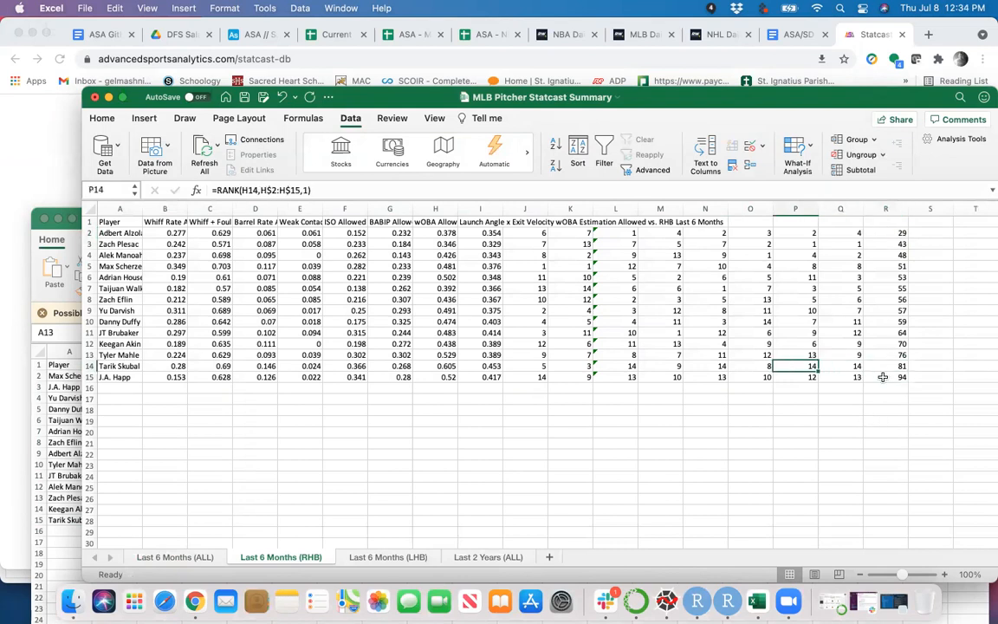
key("Left")
key("Left")
key("Left")
key("Left")
key("Left")
key("Left")
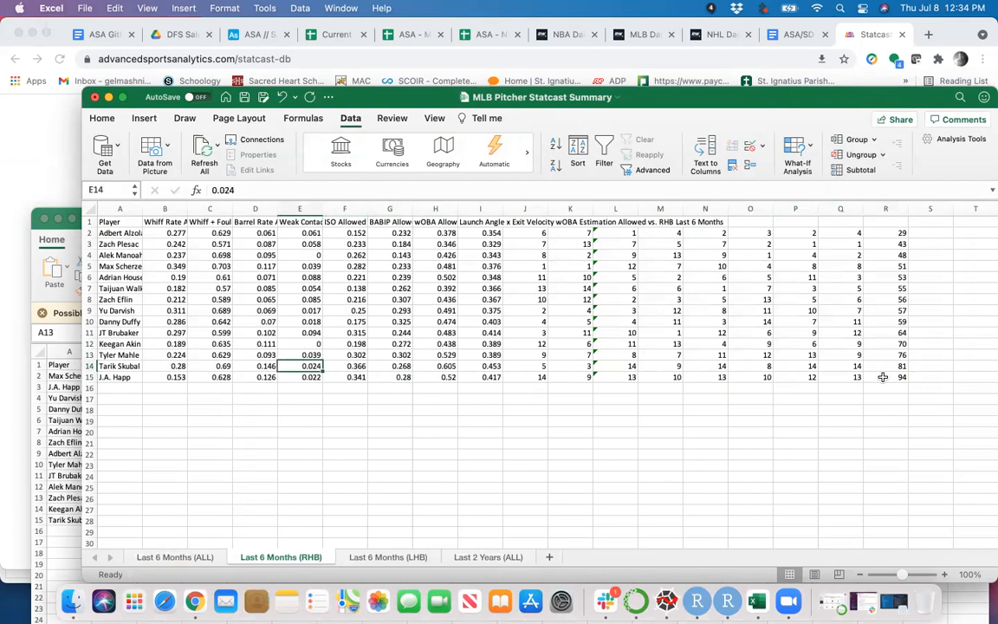
Look through the player names in column A to see how the pitchers rank against right-handed batters.
key("Up")
key("Up")
key("Up")
key("Up")
key("Up")
key("Up")
key("Up")
key("Up")
key("Up")
key("Up")
key("Up")
key("Down")
key("Down")
key("Down")
key("Down")
key("Down")
key("Down")
key("Down")
key("Up")
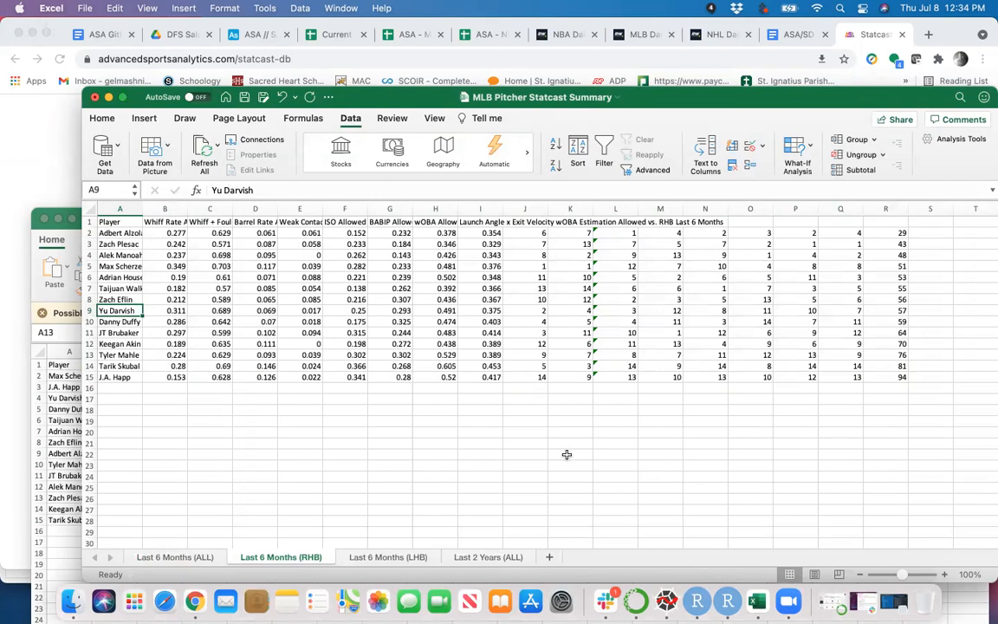
Close the downloaded workbook MLB_StatcastDB_pitchers_2021_07_08 (9) and return to the Statcast DB page in Chrome.
left_click(64, 425)
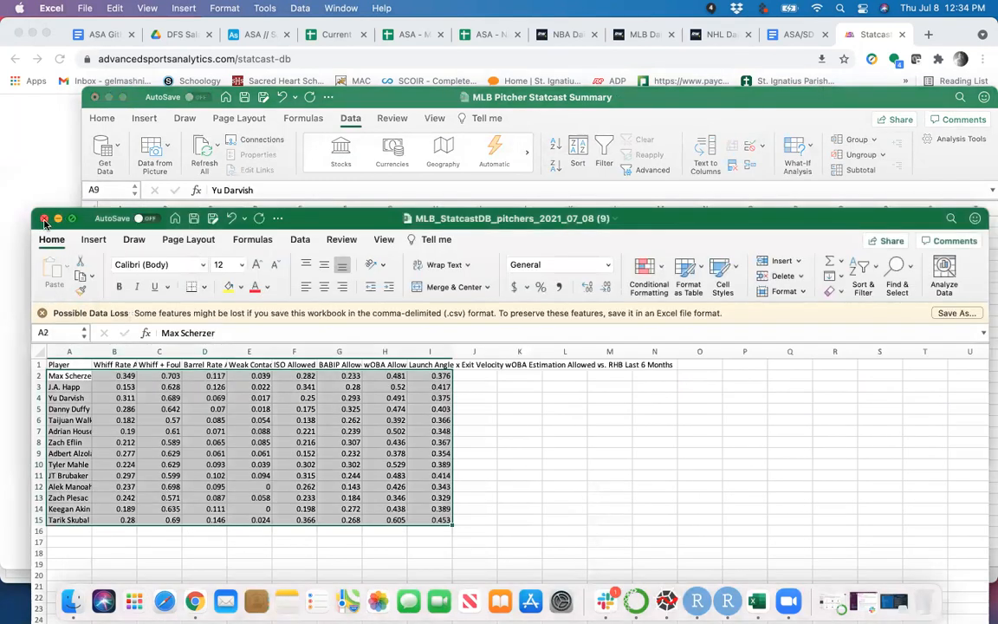
left_click(45, 219)
left_click(48, 223)
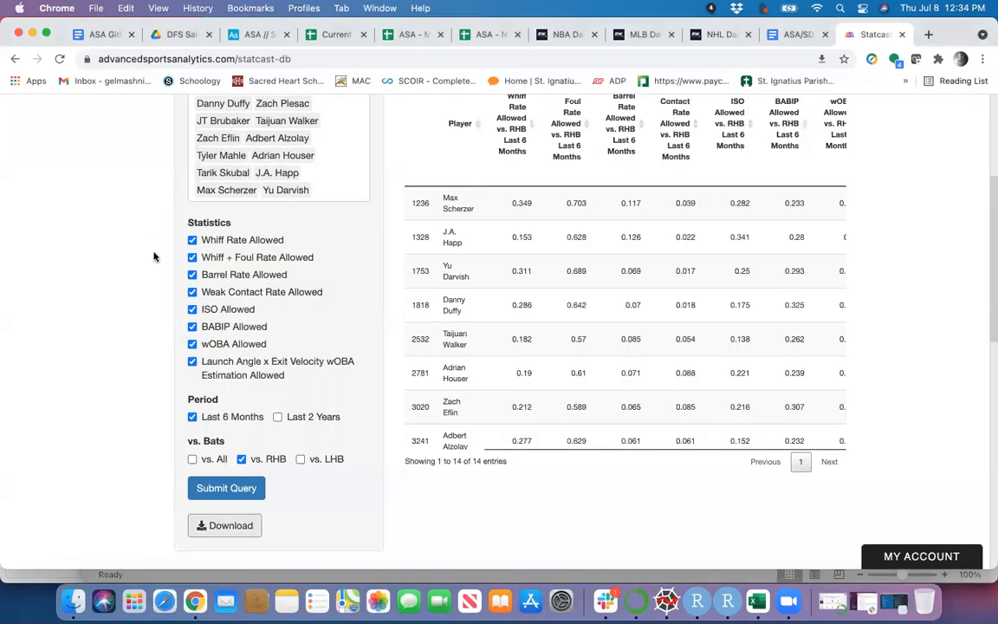
Query the same pitchers' last 6 months against LHB instead of RHB and download the results.
left_click(264, 458)
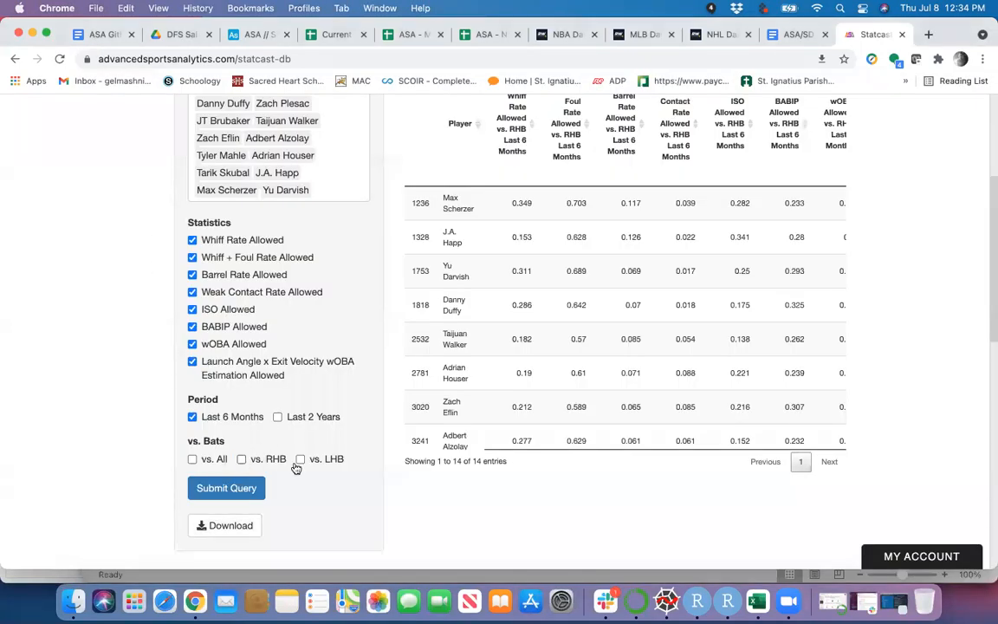
left_click(249, 491)
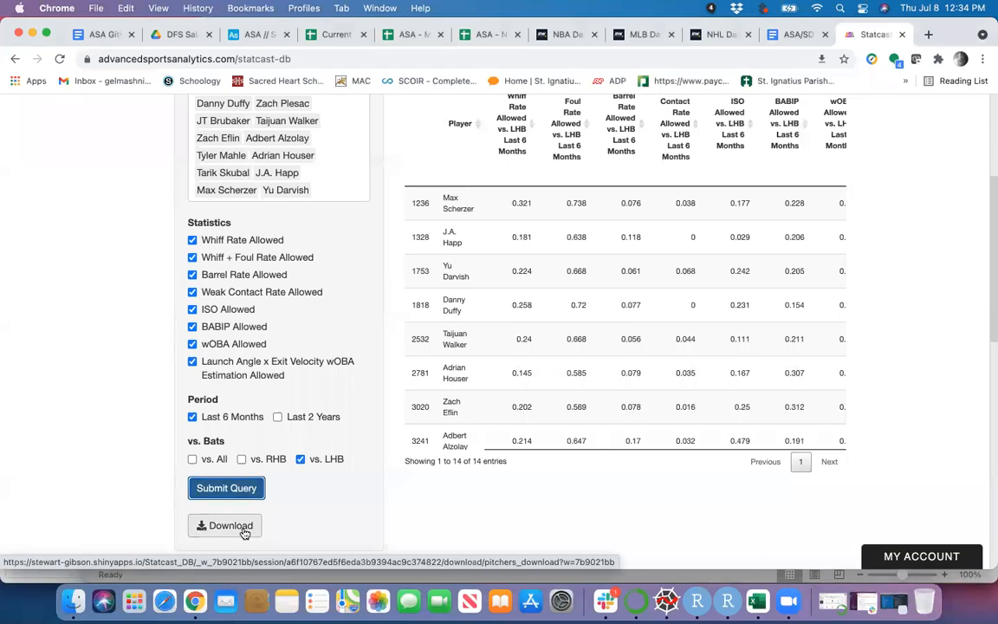
left_click(244, 531)
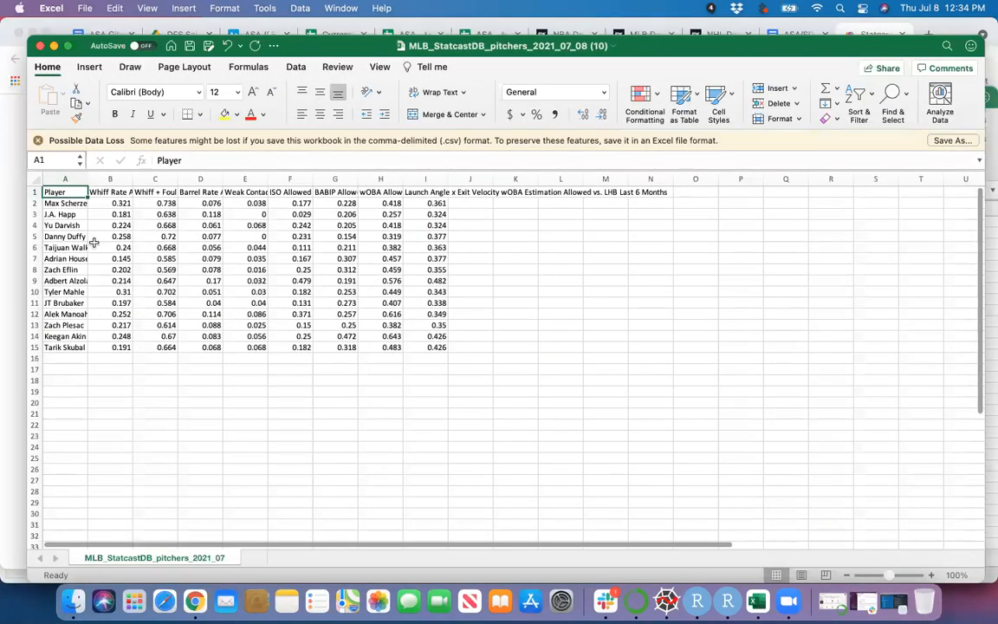
Copy the downloaded LHB data A2:I15 into cell A2 of the summary workbook's Last 6 Months (LHB) sheet.
left_click_drag(64, 202, 414, 344)
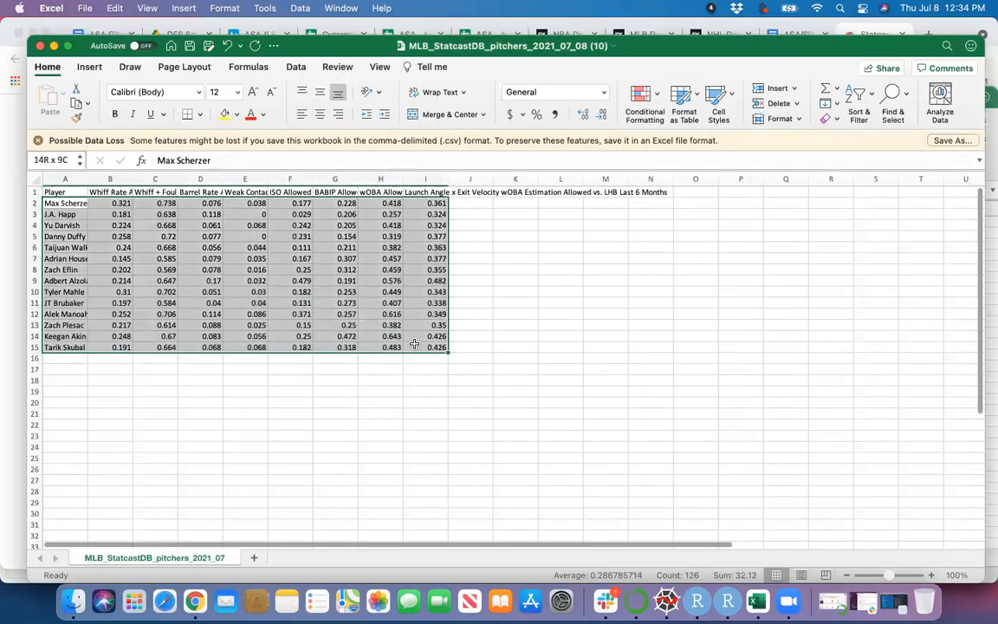
key("super+c")
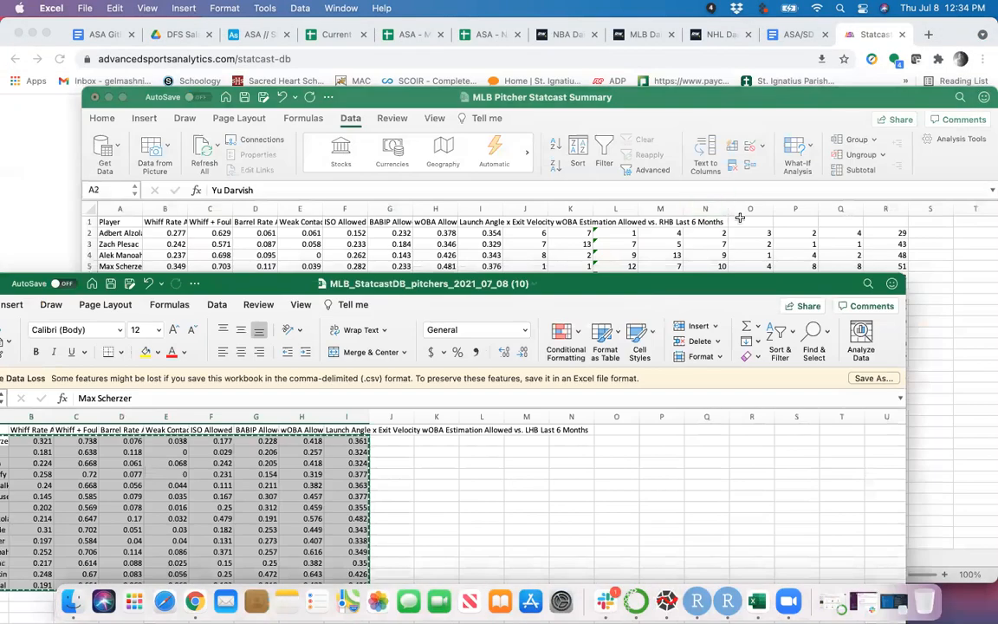
left_click(740, 218)
left_click(385, 556)
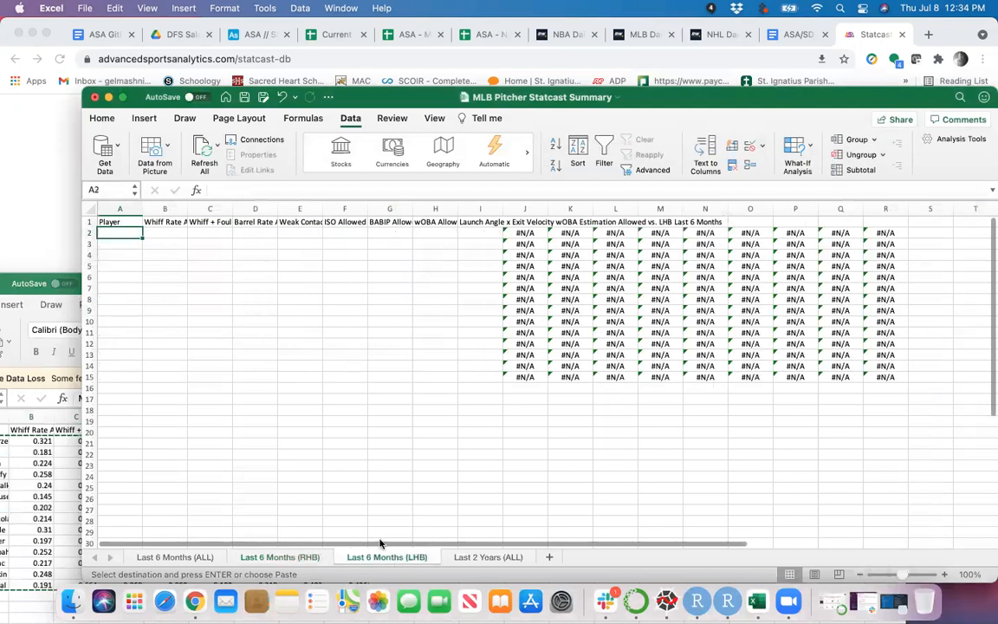
key("super+v")
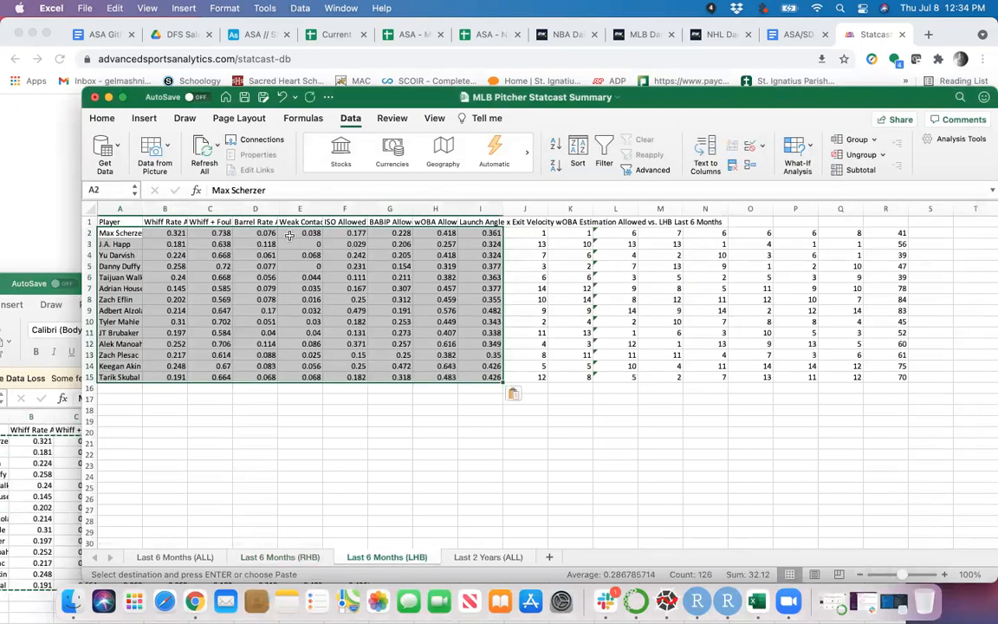
Check the rank formulas across row 2 of the Last 6 Months (LHB) sheet, starting at J2.
left_click_drag(480, 233, 526, 235)
left_click(525, 236)
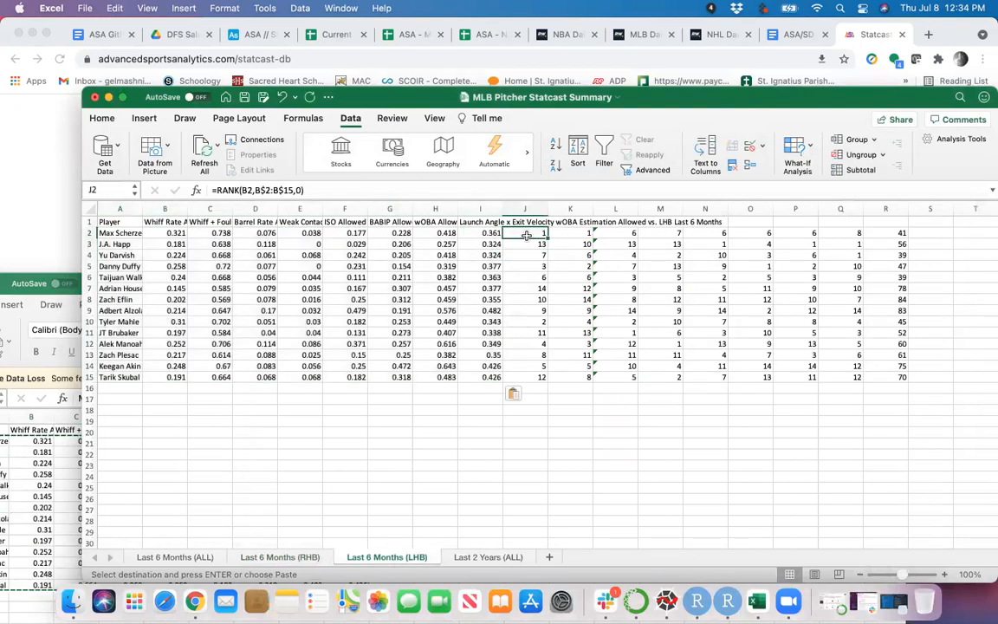
key("Right")
key("Right")
key("Right")
key("Right")
key("Right")
key("Right")
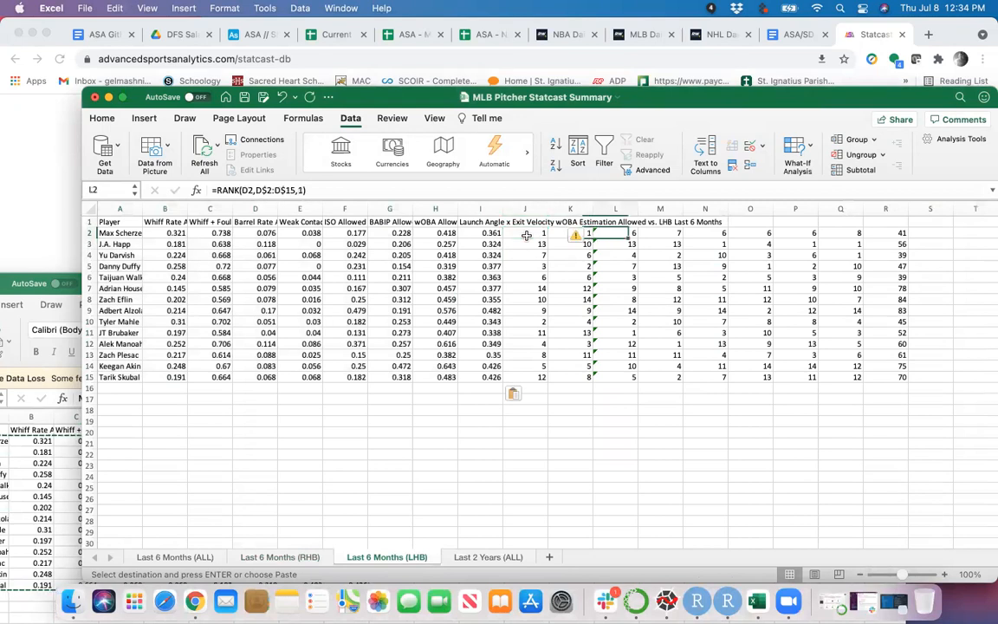
Sort rows A2:R15 of the Last 6 Months (LHB) sheet in ascending order by the rank totals in column R.
left_click_drag(885, 233, 130, 377)
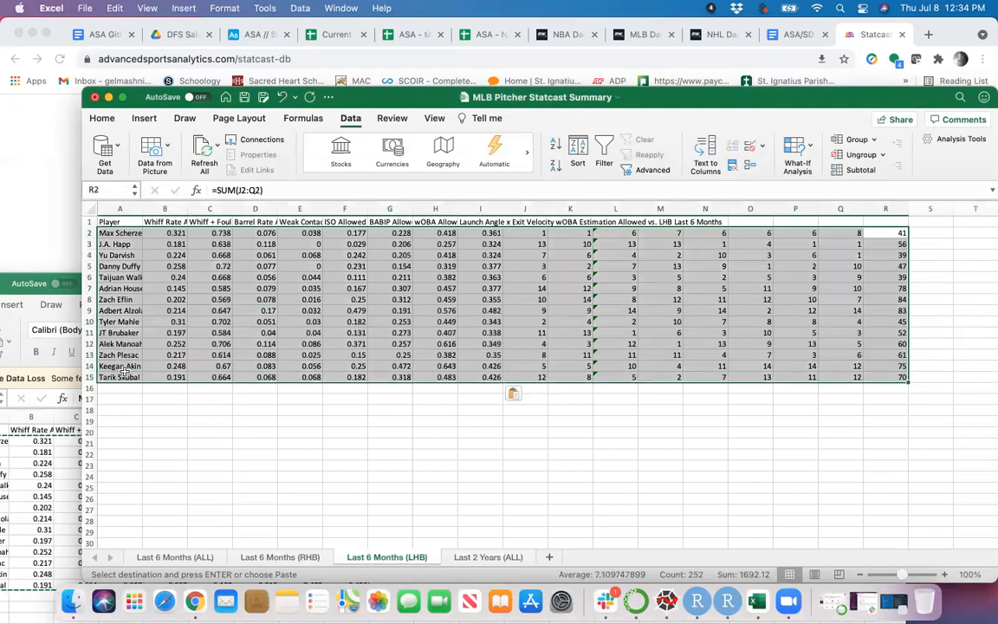
left_click(555, 145)
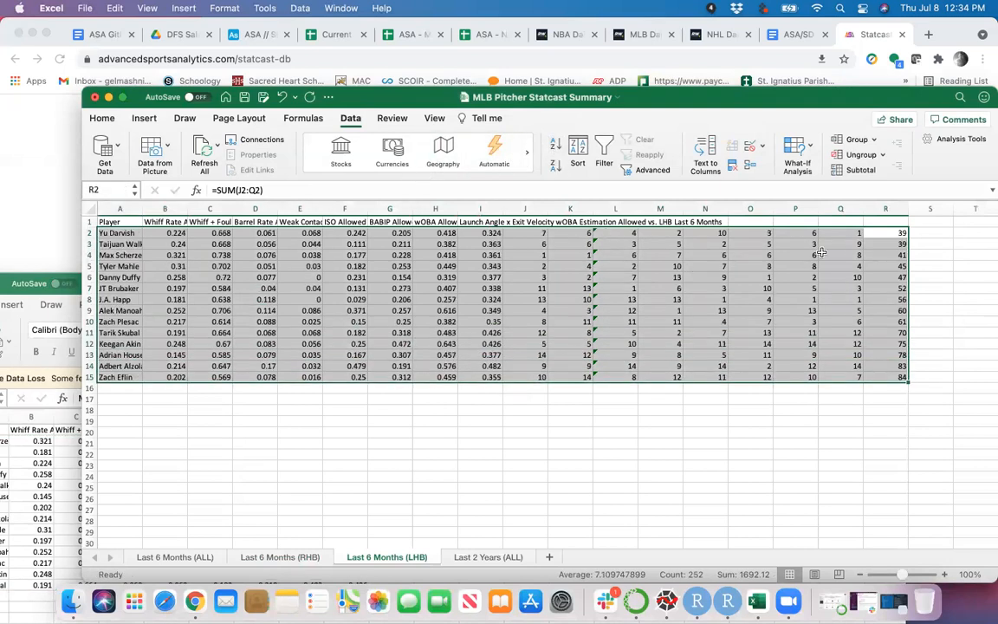
Examine Adbert Alzolay's barrel rate against left-handed batters, and check the Phillies' lineup against him on RotoWire's daily lineups page in Chrome.
left_click(133, 366)
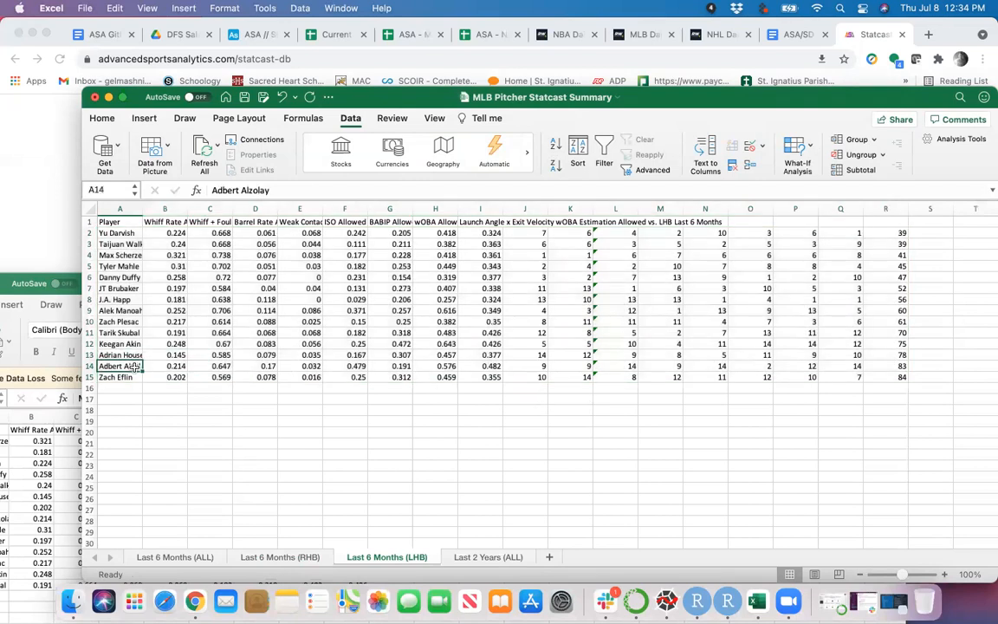
left_click(253, 366)
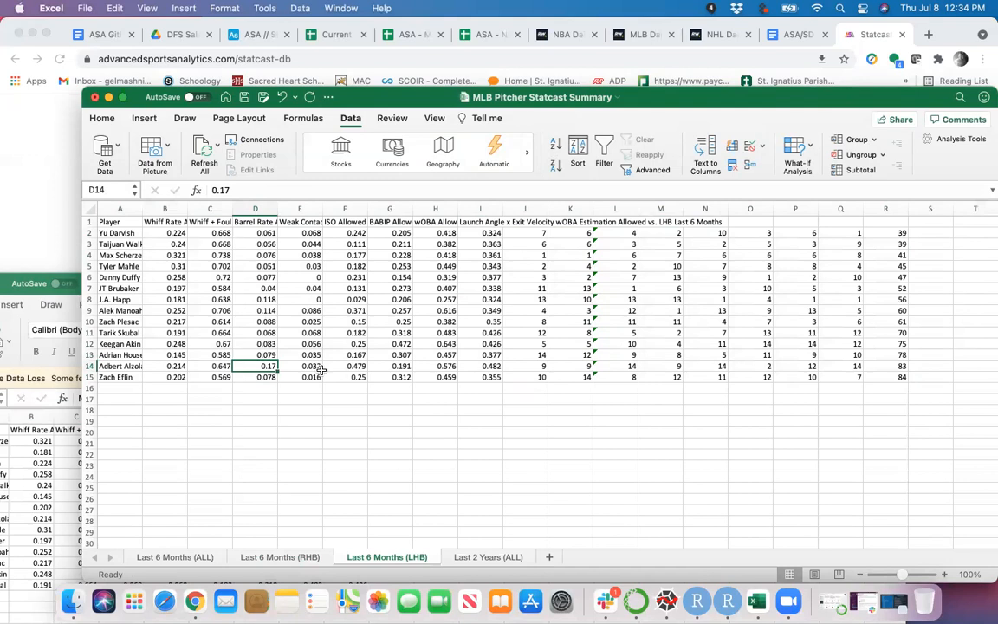
left_click(643, 35)
scroll(400, 310, "down", 5)
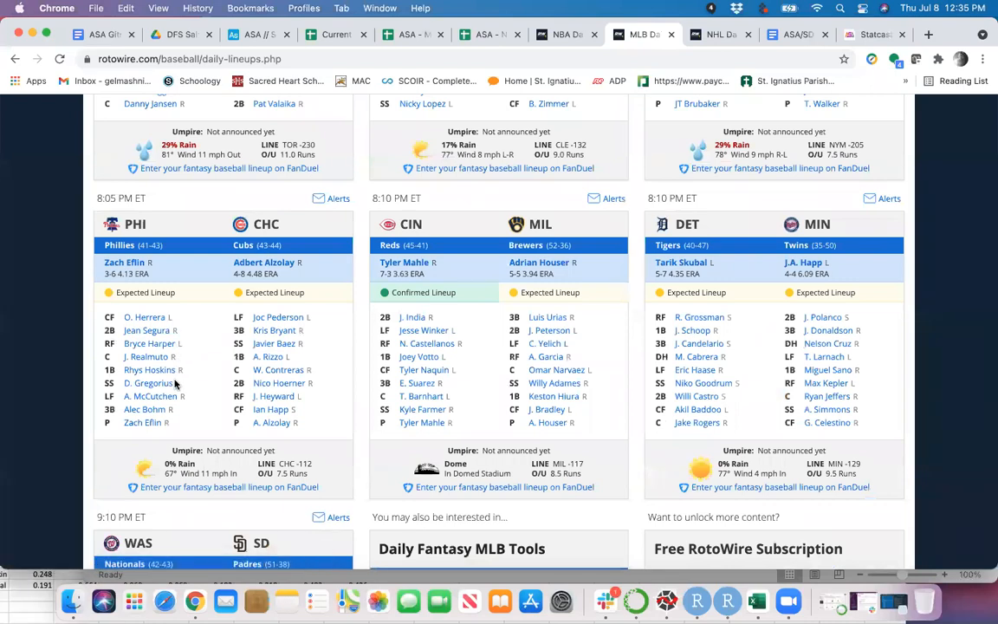
scroll(357, 256, "up", 3)
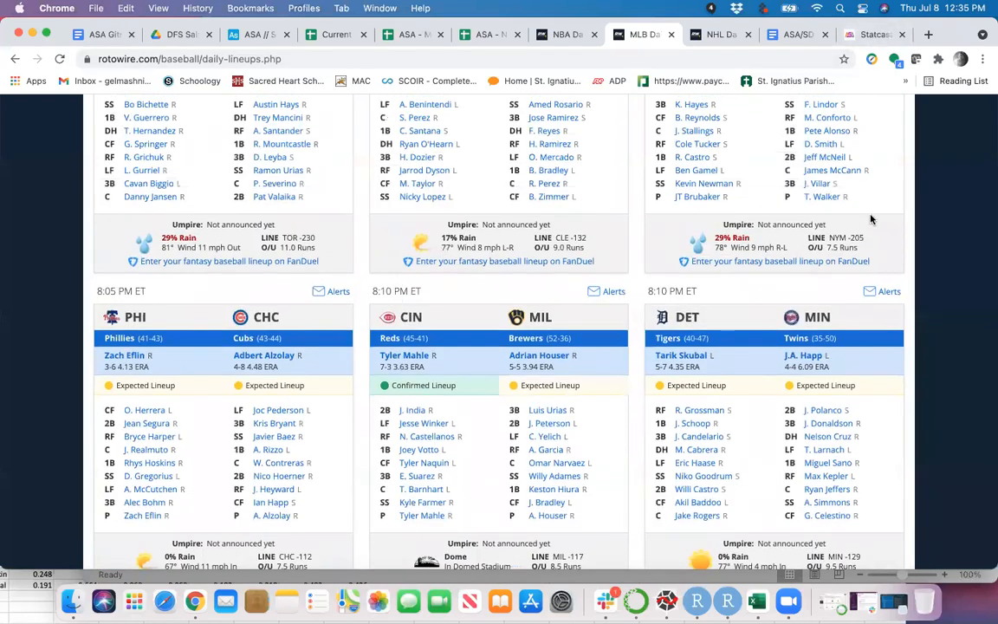
Query Statcast DB for the same pitchers over the Last 2 Years vs. All and download the results.
left_click(875, 35)
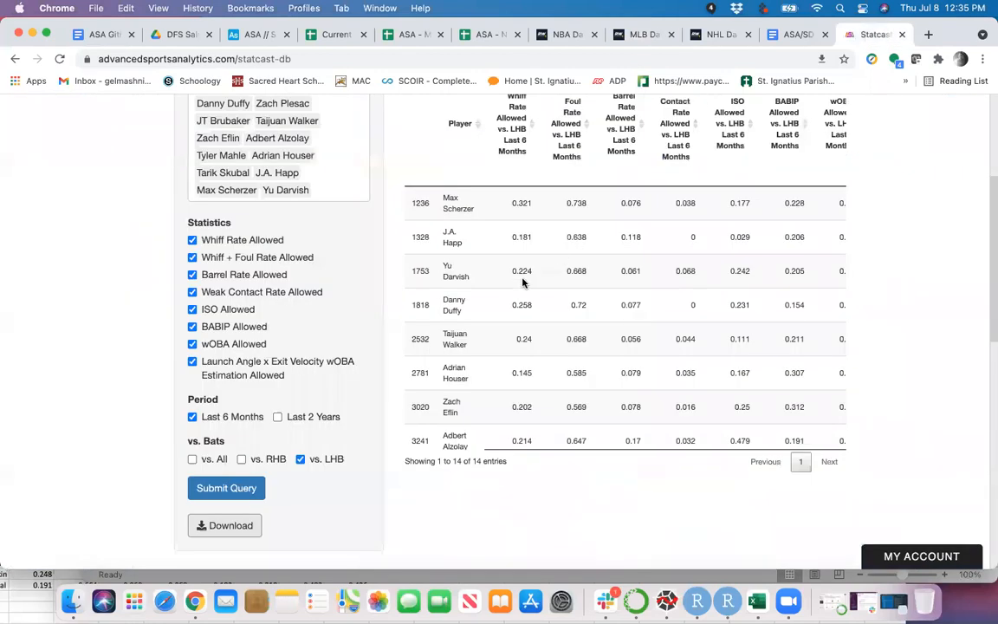
left_click(312, 416)
left_click(232, 428)
left_click(242, 470)
left_click(208, 471)
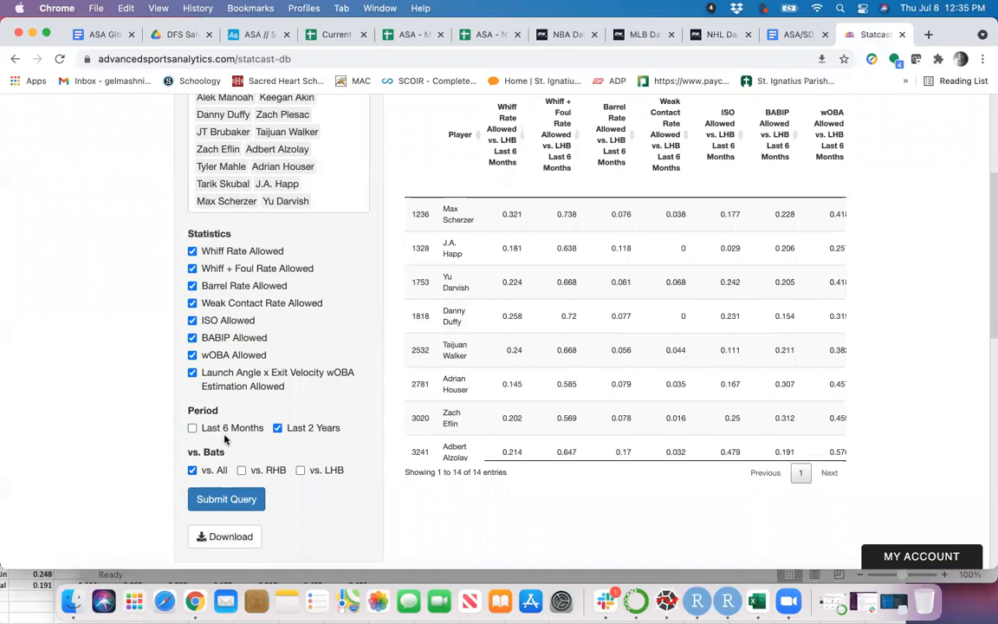
left_click(252, 502)
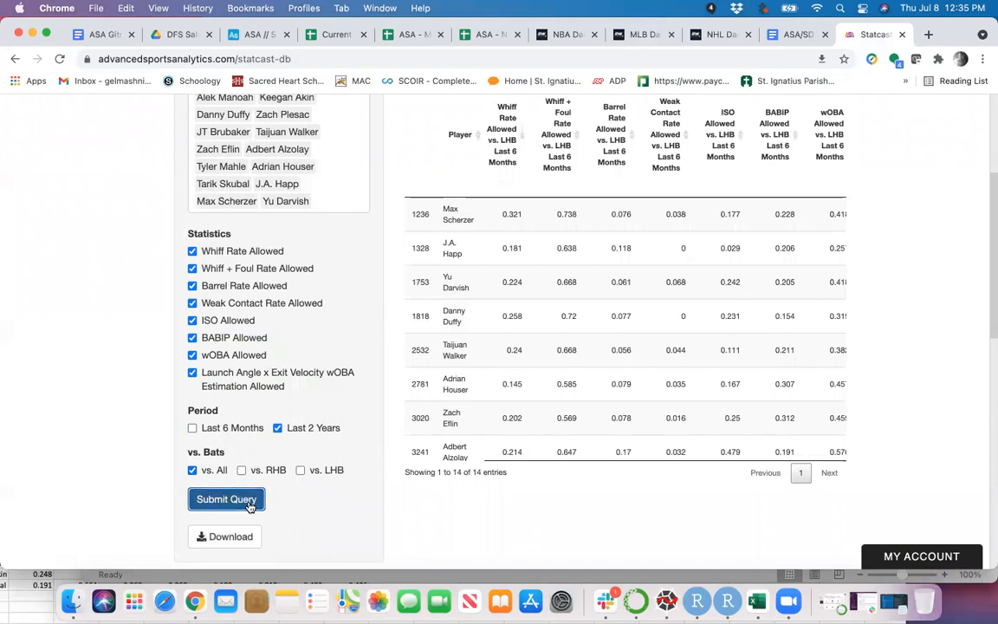
scroll(482, 385, "down", 3)
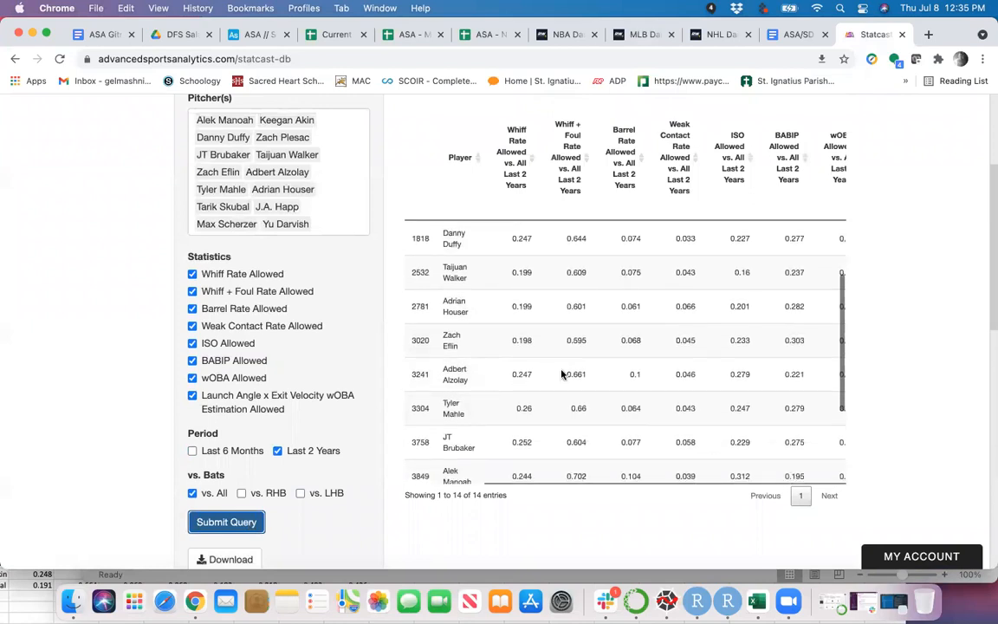
scroll(476, 512, "down", 2)
left_click(234, 502)
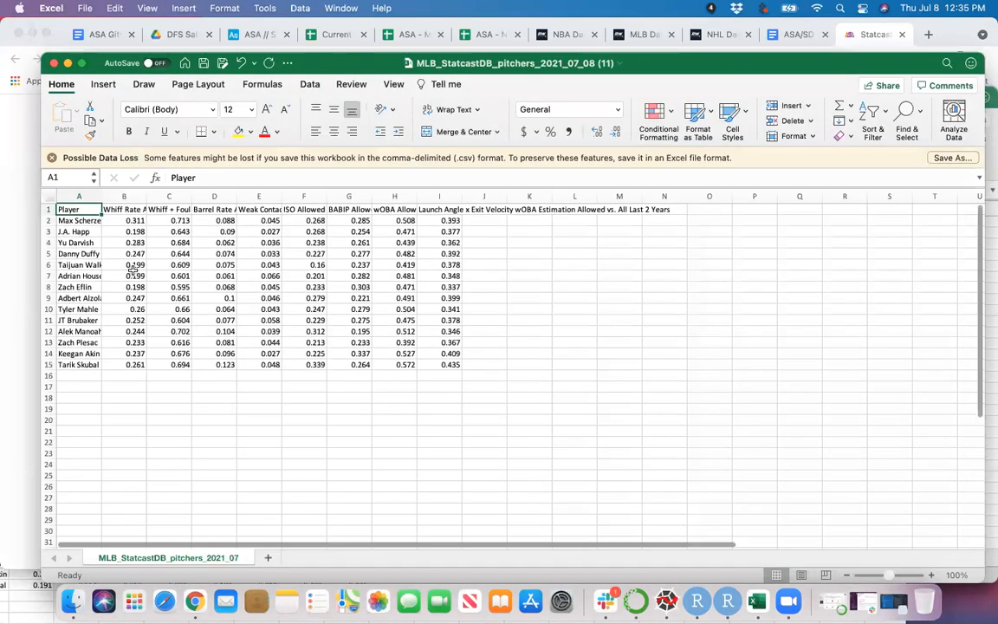
Copy the downloaded two-year data A2:I15 into cell A2 of the summary workbook's Last 2 Years (ALL) sheet.
left_click_drag(82, 220, 238, 265)
left_click_drag(406, 349, 445, 364)
key("super+c")
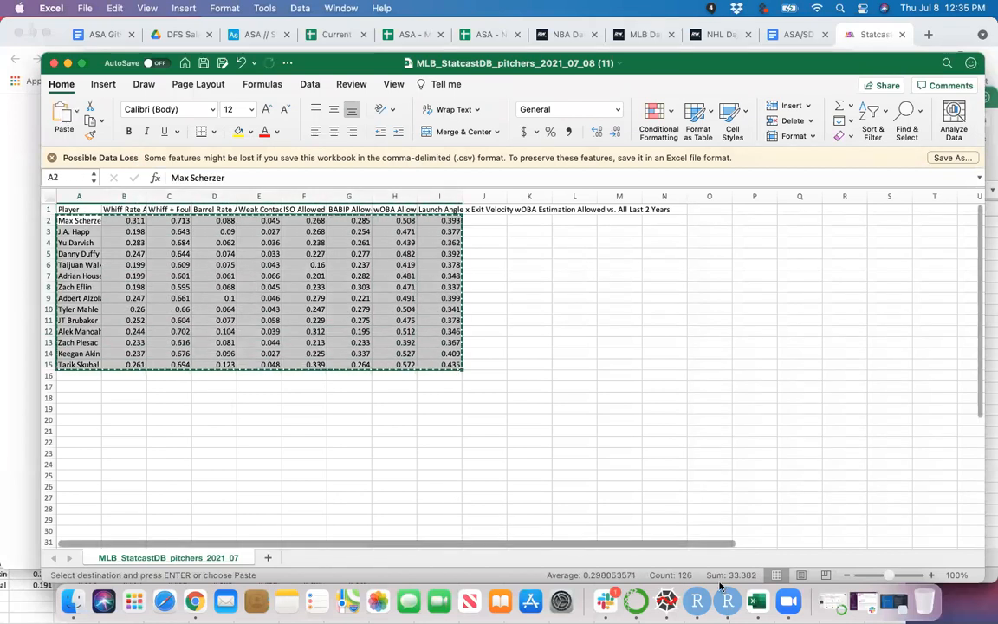
left_click_drag(785, 68, 747, 201)
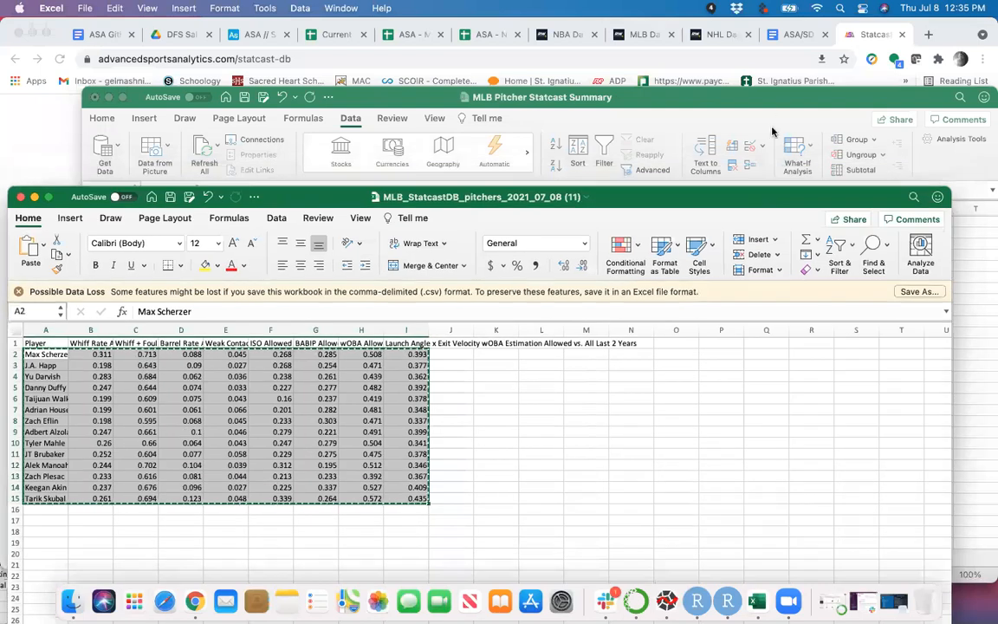
left_click(694, 113)
left_click(495, 558)
left_click(118, 232)
key("super+v")
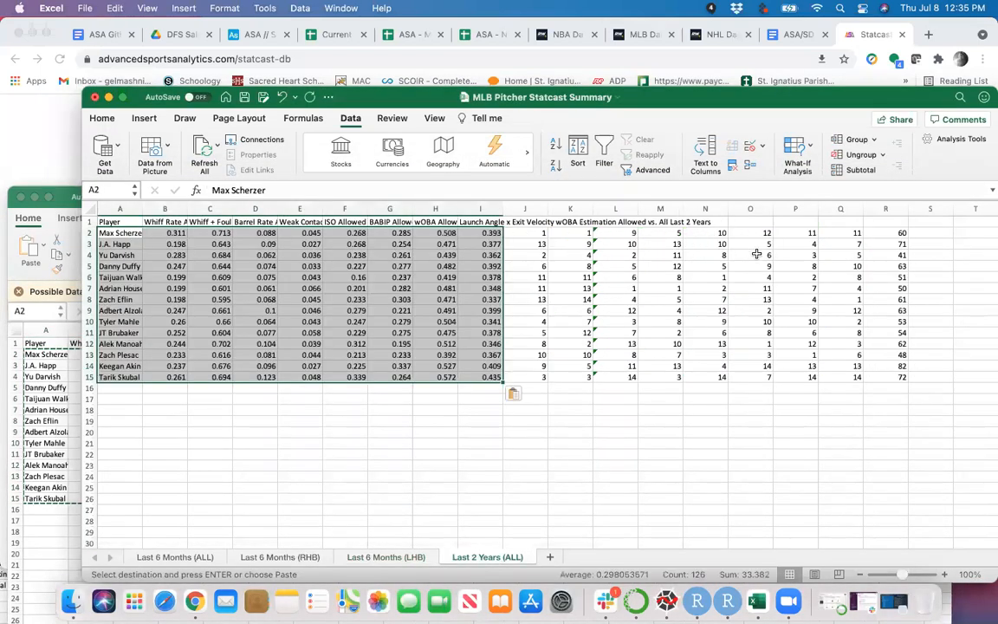
Sort the pitcher rows, columns A to R, of the Last 2 Years (ALL) sheet in ascending order by the rank totals in column R.
left_click_drag(901, 232, 125, 379)
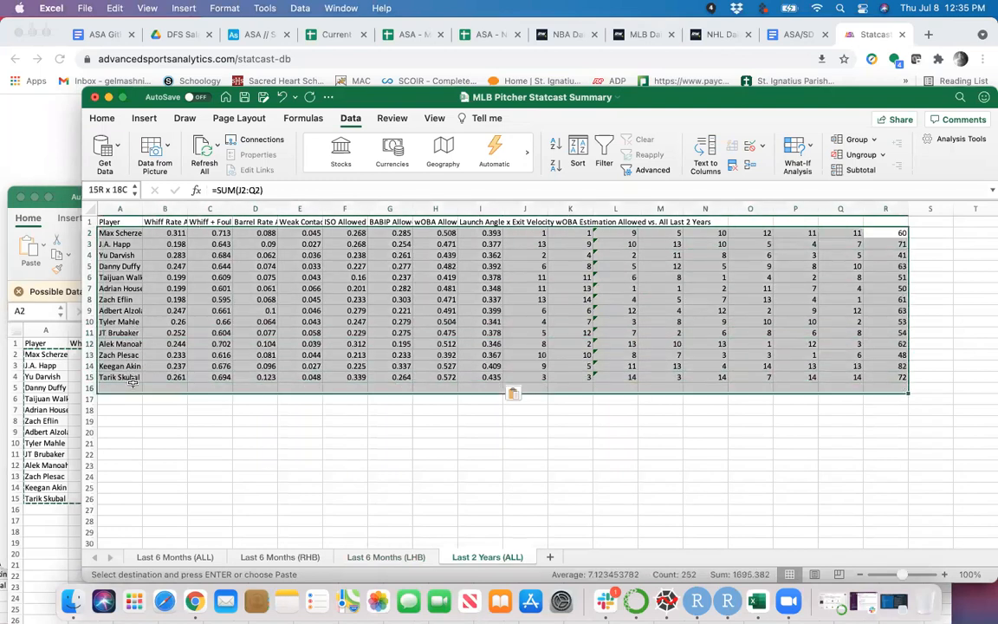
left_click(554, 146)
left_click(308, 258)
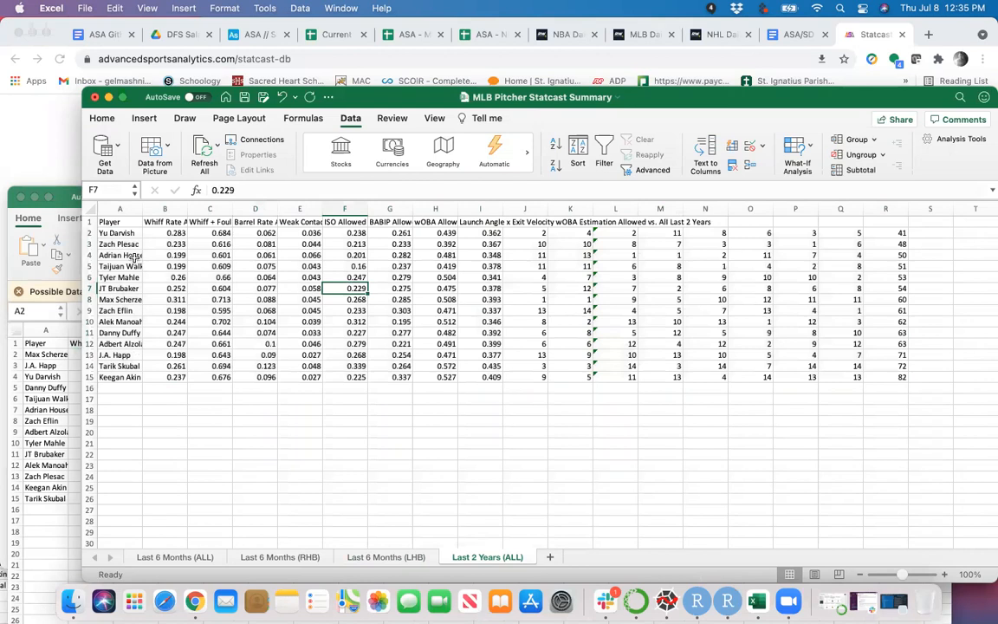
Examine the best- and worst-ranked pitchers on the Last 2 Years (ALL) sheet, including Max Scherzer's whiff rate.
left_click(126, 232)
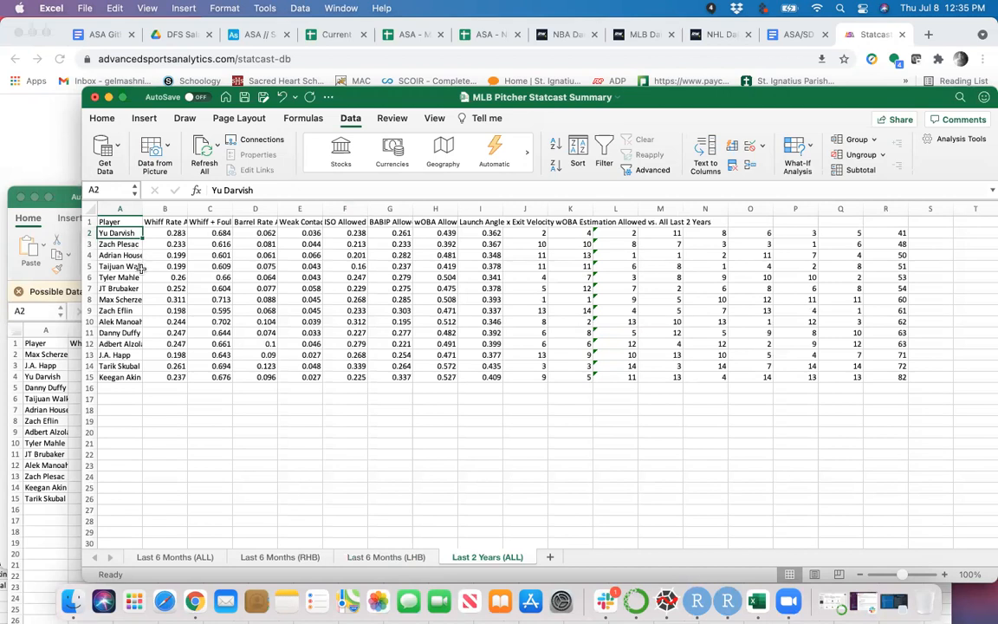
left_click(174, 233)
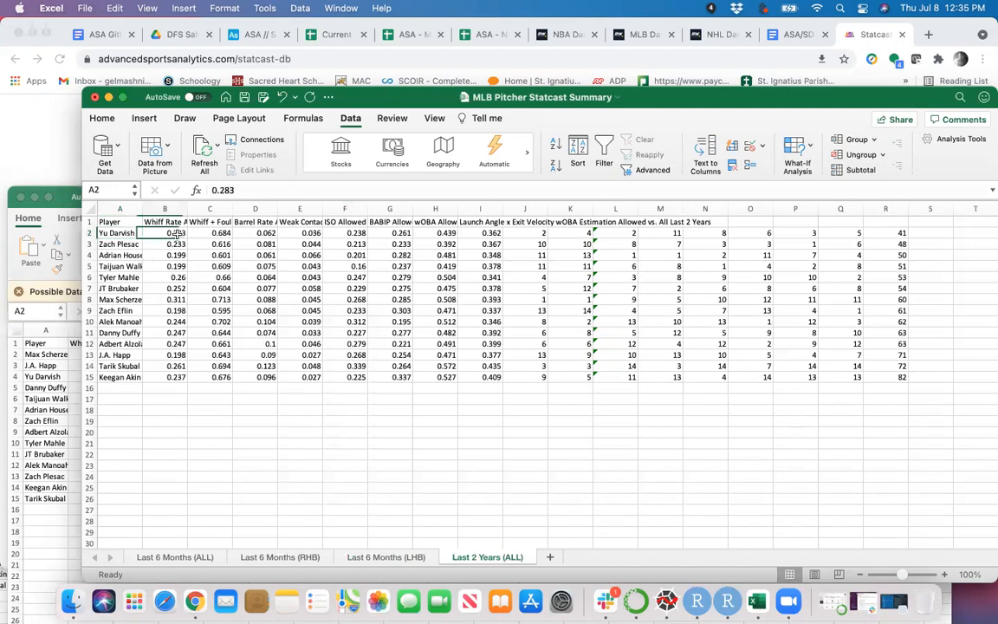
left_click(174, 295)
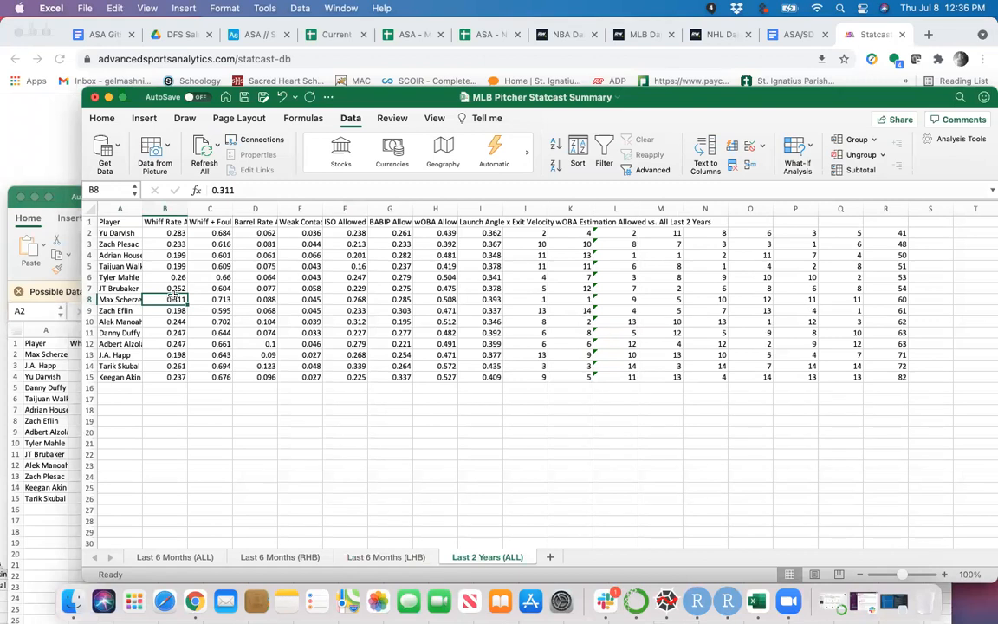
left_click(130, 378)
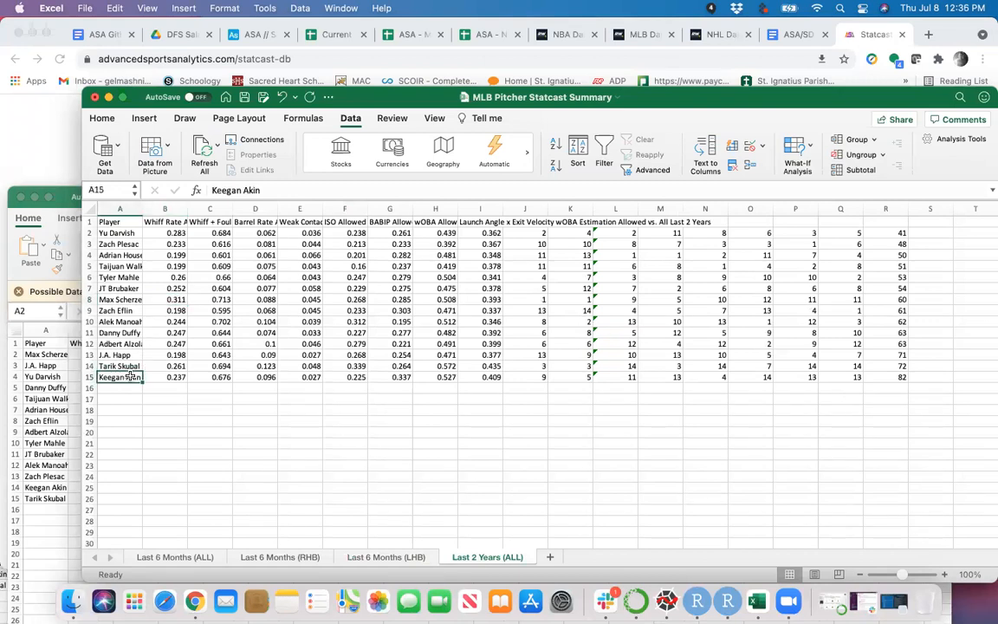
left_click(130, 367)
left_click(129, 355)
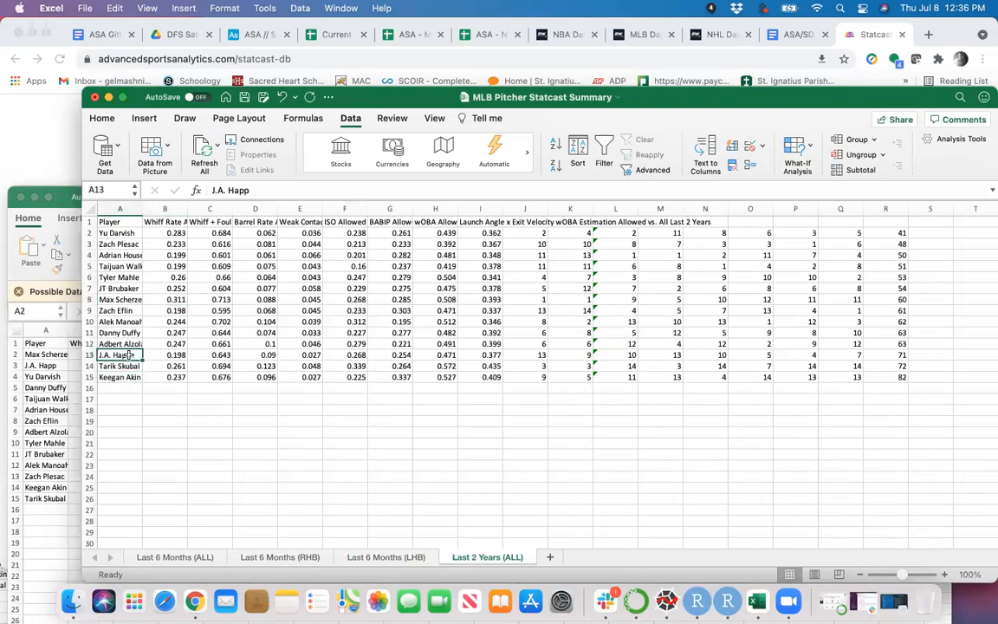
left_click(128, 344)
left_click(133, 378)
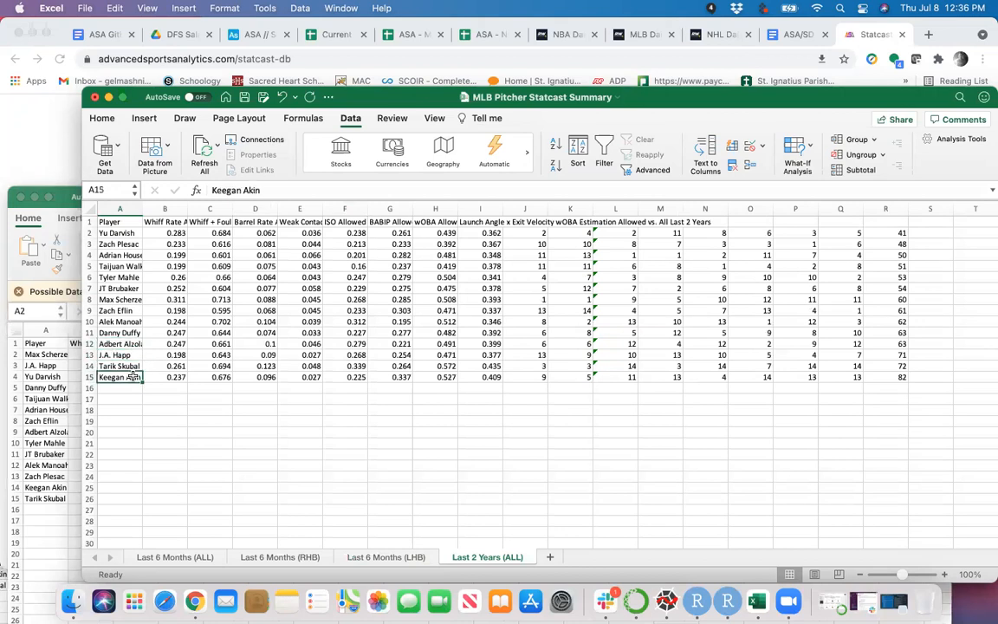
Compare the Last 6 Months (LHB) and (RHB) rankings, checking Keegan Akin's and Tarik Skubal's barrel rates against right-handed batters.
left_click(357, 559)
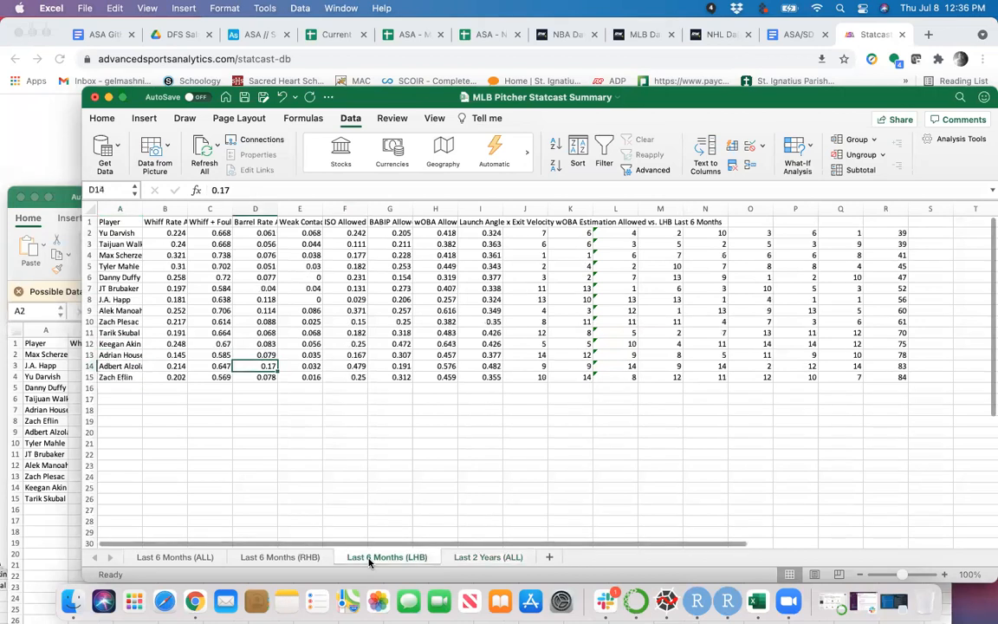
left_click(295, 557)
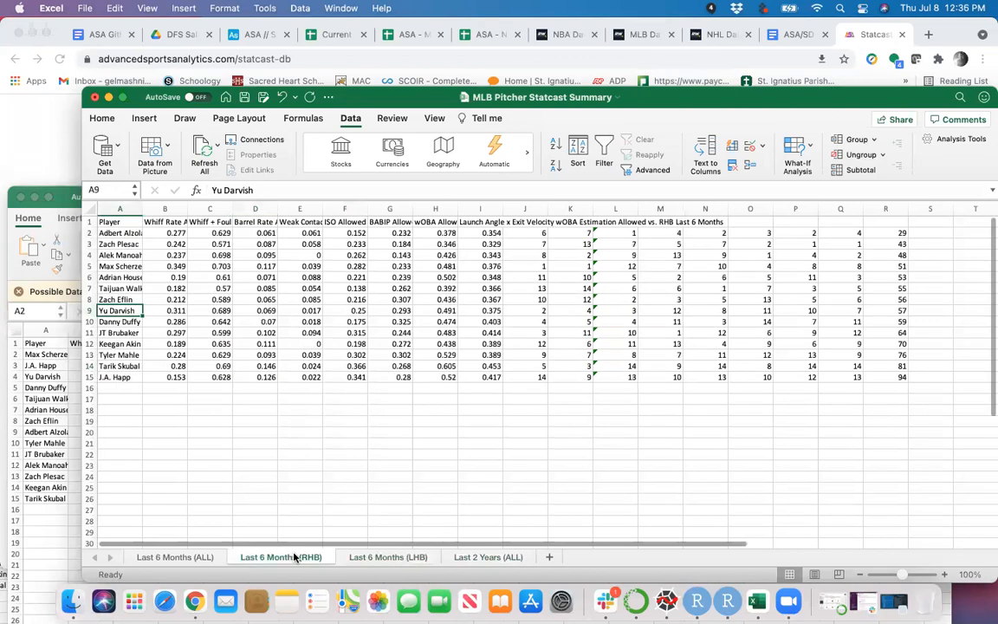
left_click(266, 344)
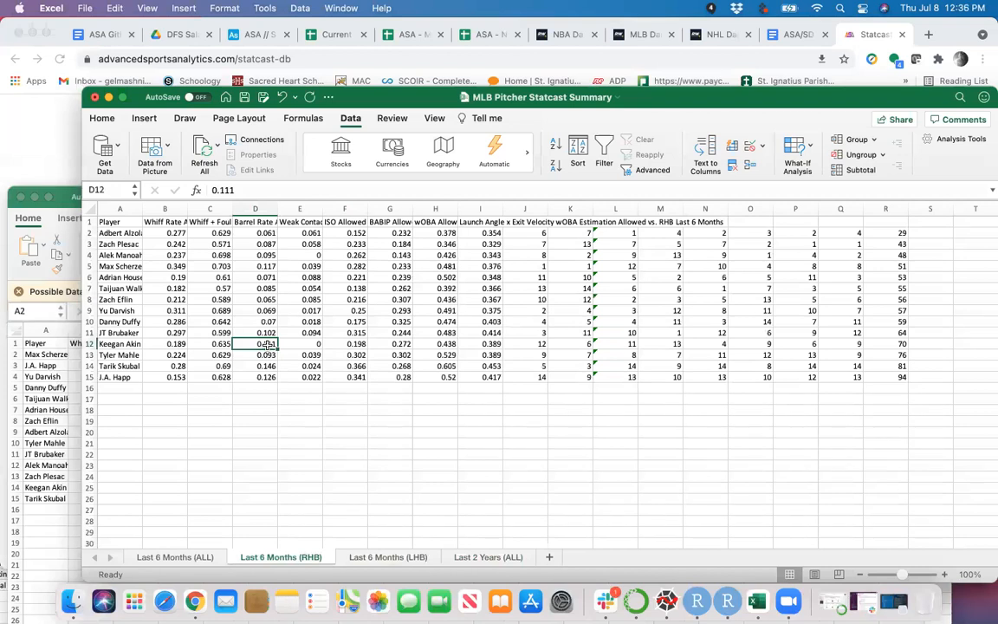
left_click(265, 364)
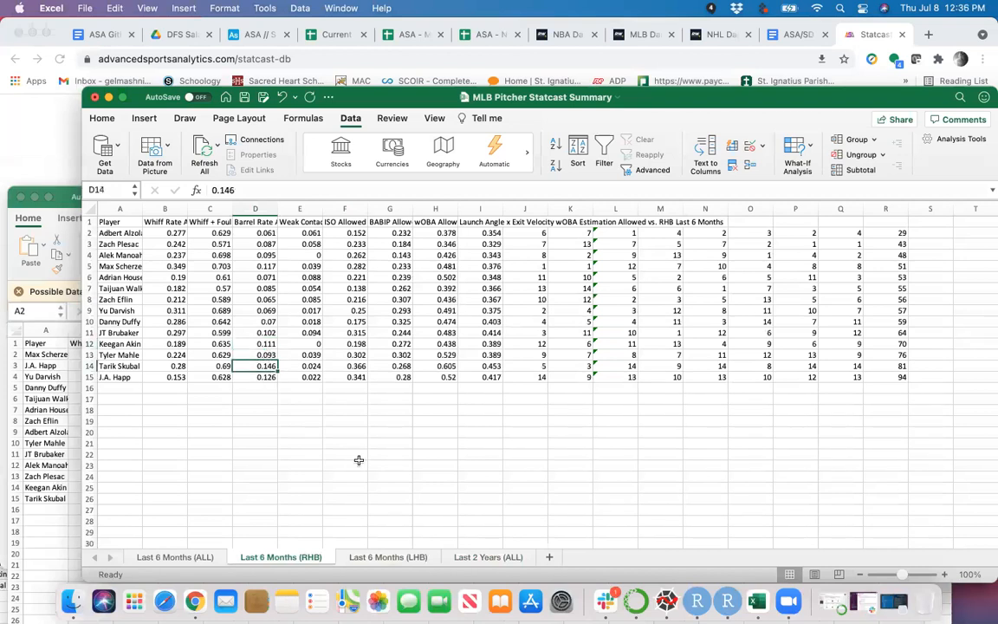
left_click(403, 558)
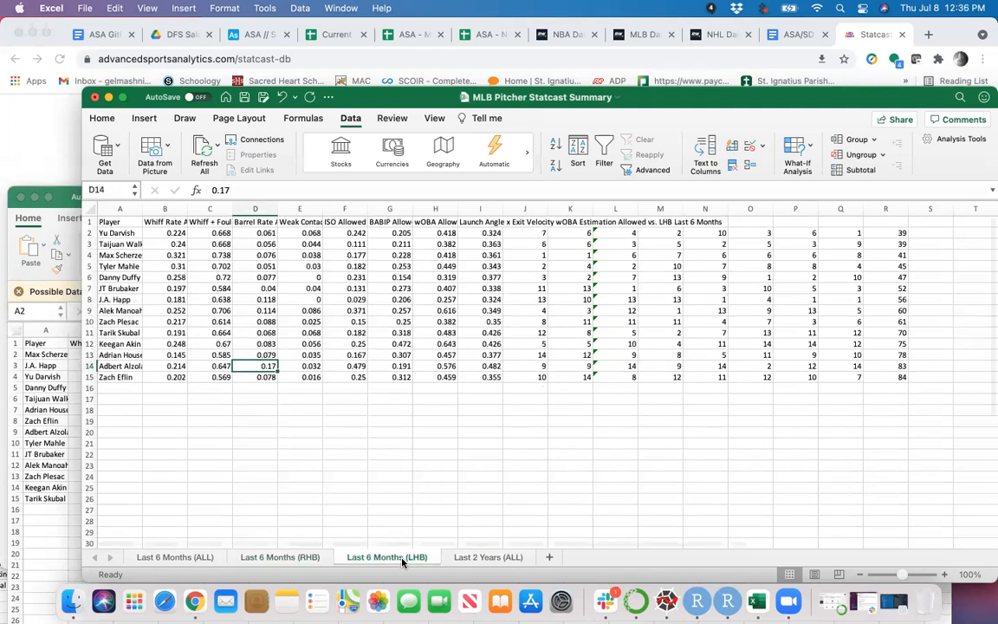
Close the downloaded MLB_StatcastDB_pitchers_2021_07_08 (11) workbook and review the evening games' lineups and odds on RotoWire in Chrome.
left_click(63, 411)
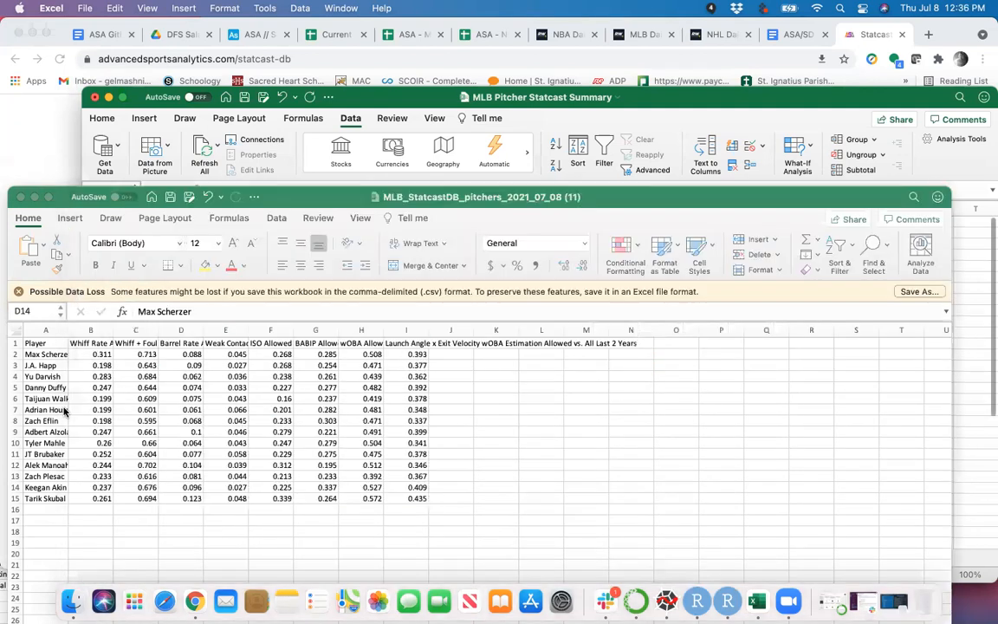
left_click(21, 198)
left_click(645, 36)
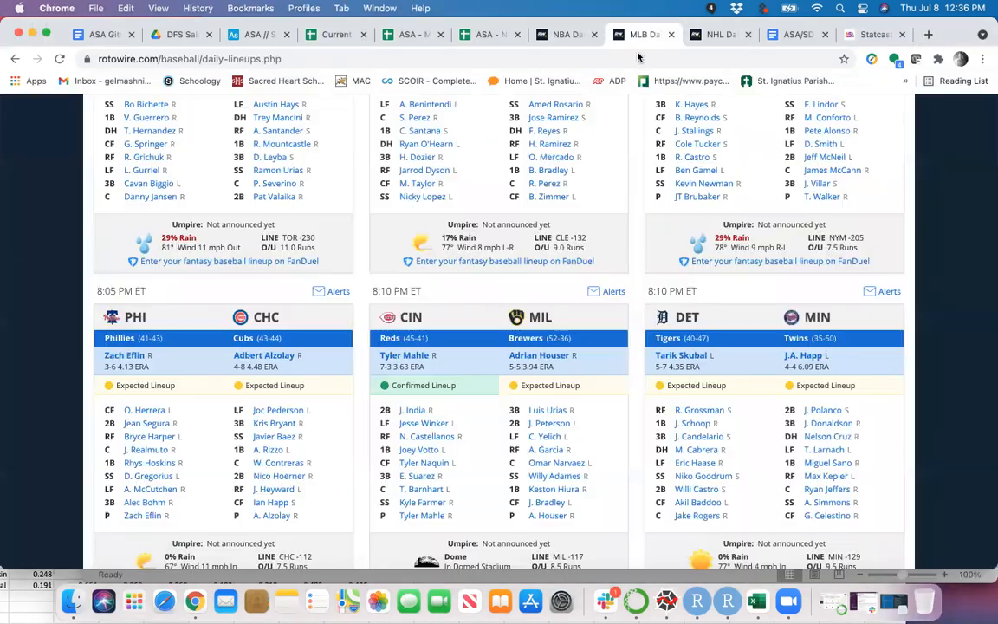
scroll(607, 268, "down", 3)
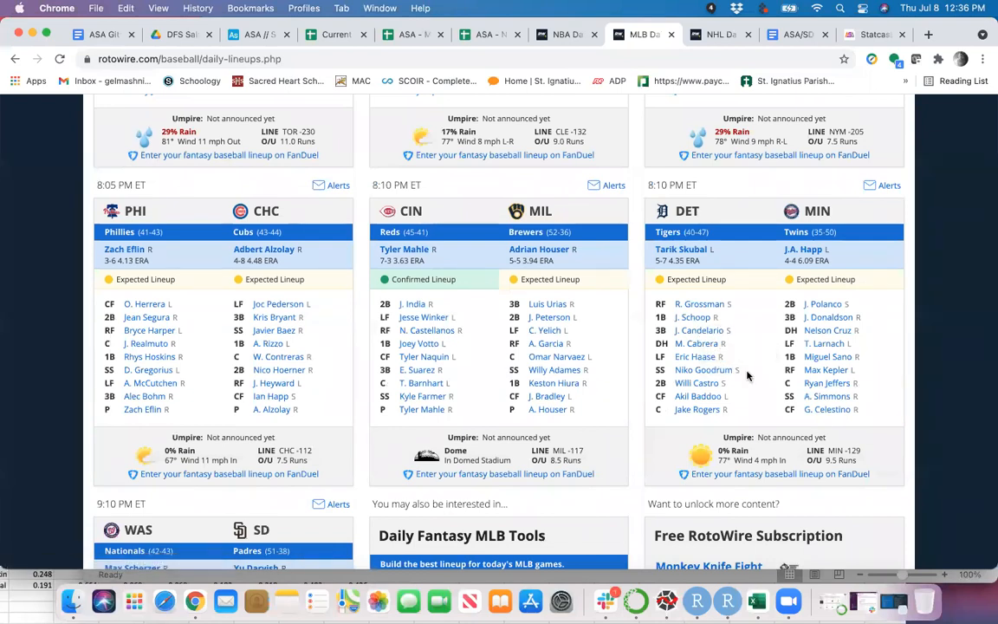
scroll(676, 346, "down", 4)
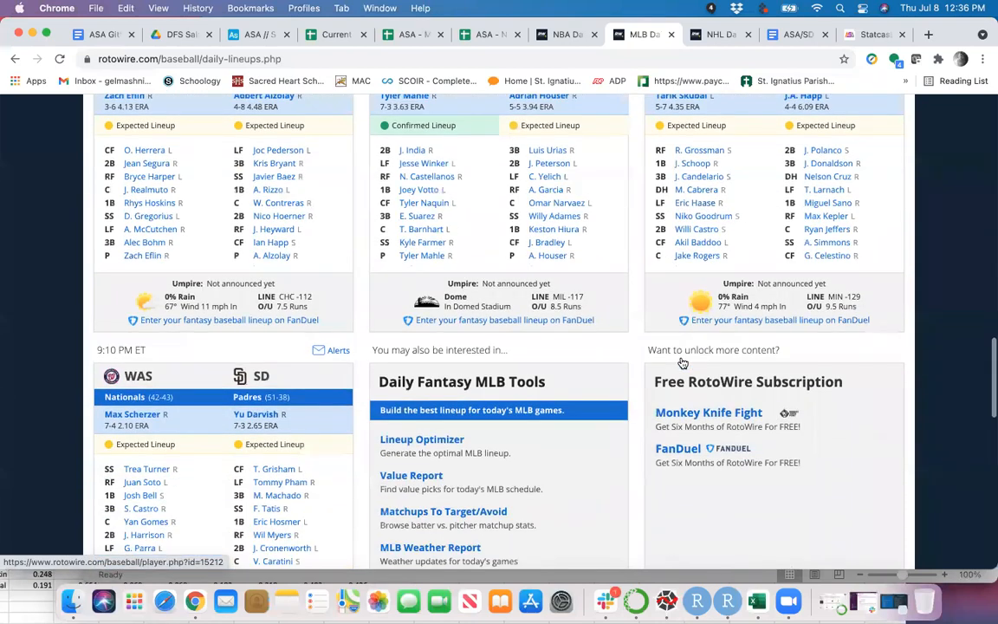
scroll(683, 359, "up", 10)
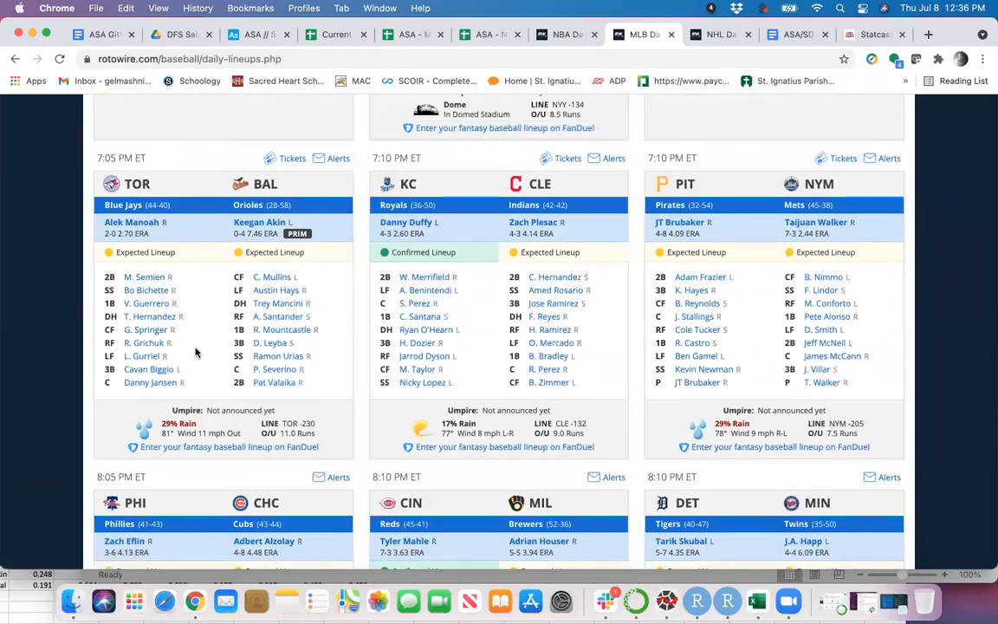
scroll(196, 353, "down", 12)
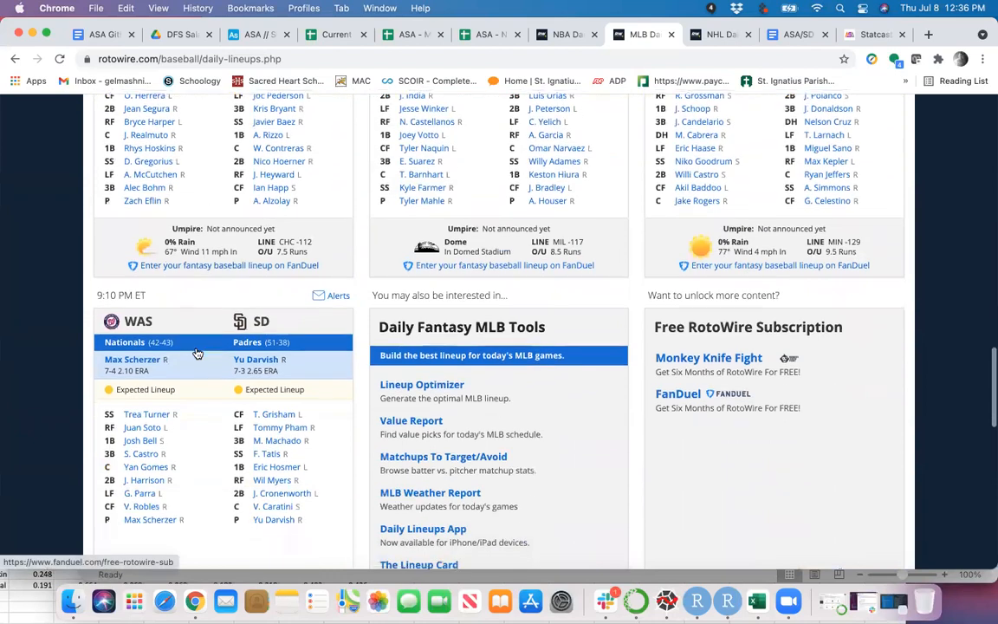
scroll(197, 351, "up", 8)
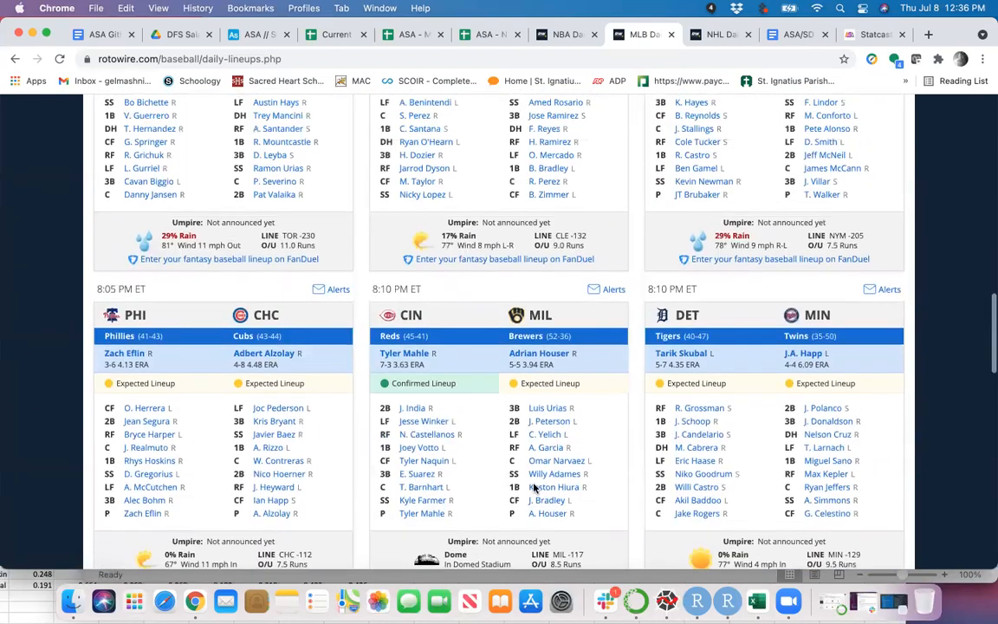
Switch to Excel and close the downloaded MLB_StatcastDB_pitchers_2021_07_08 (10) workbook, keeping the summary workbook open.
left_click(757, 601)
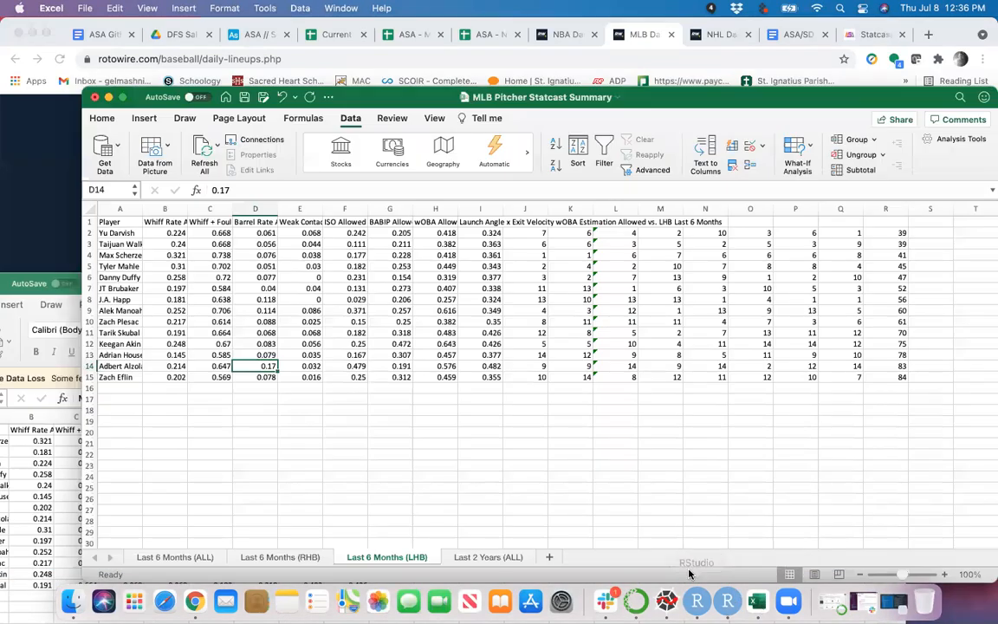
left_click(43, 438)
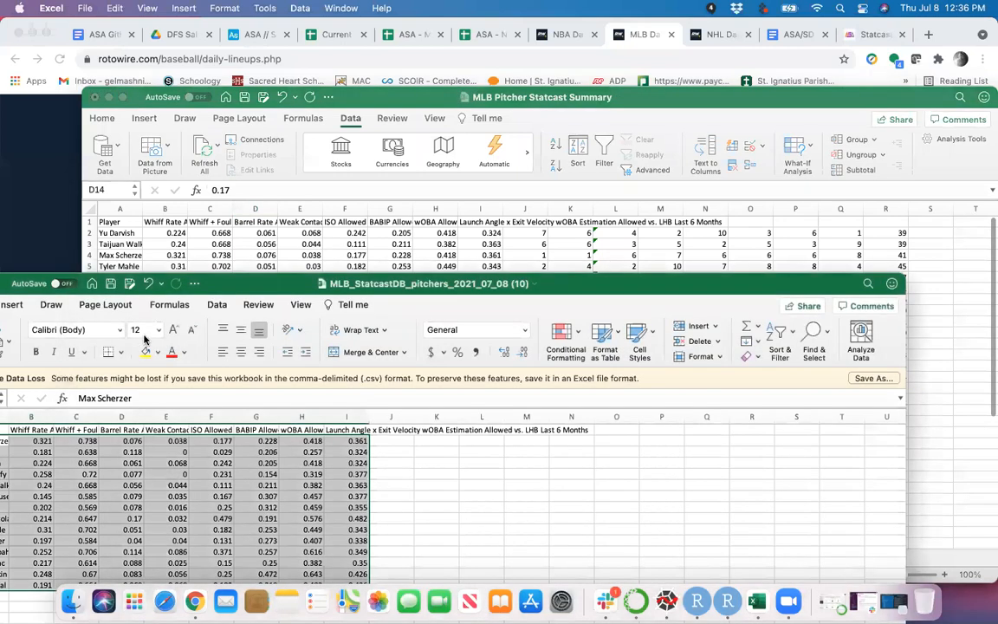
left_click_drag(299, 286, 451, 239)
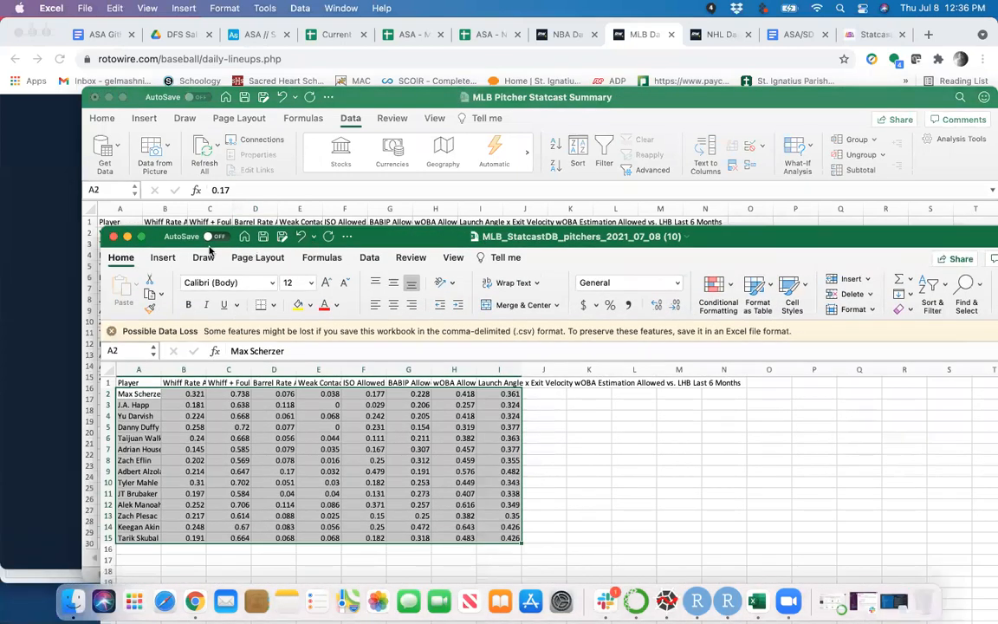
left_click(112, 236)
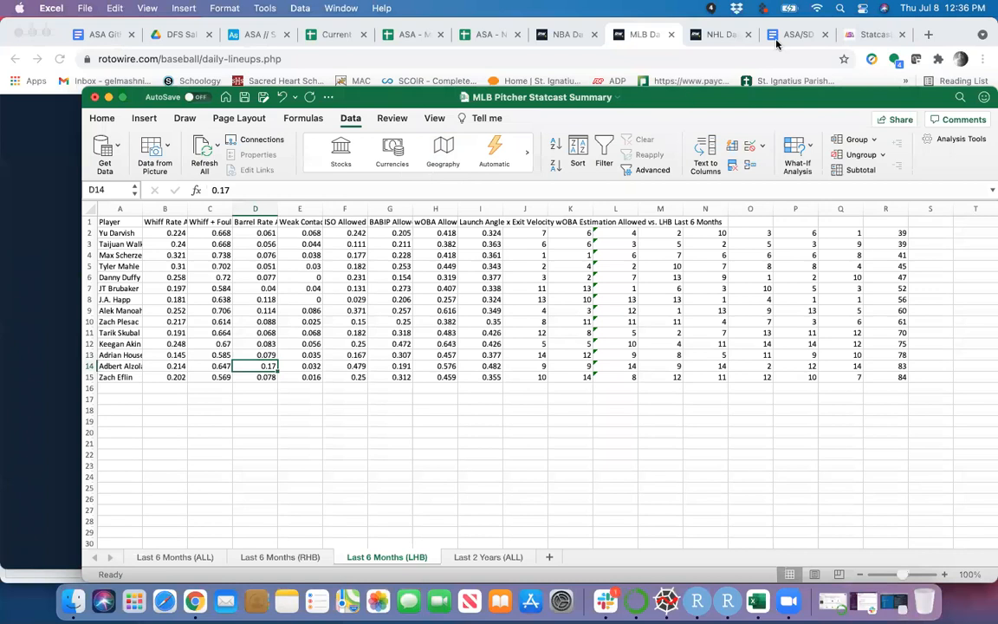
Switch to the Statcast DB page in Chrome and bring up the batters query with its list of batters.
left_click(872, 36)
scroll(457, 261, "up", 3)
scroll(363, 275, "up", 5)
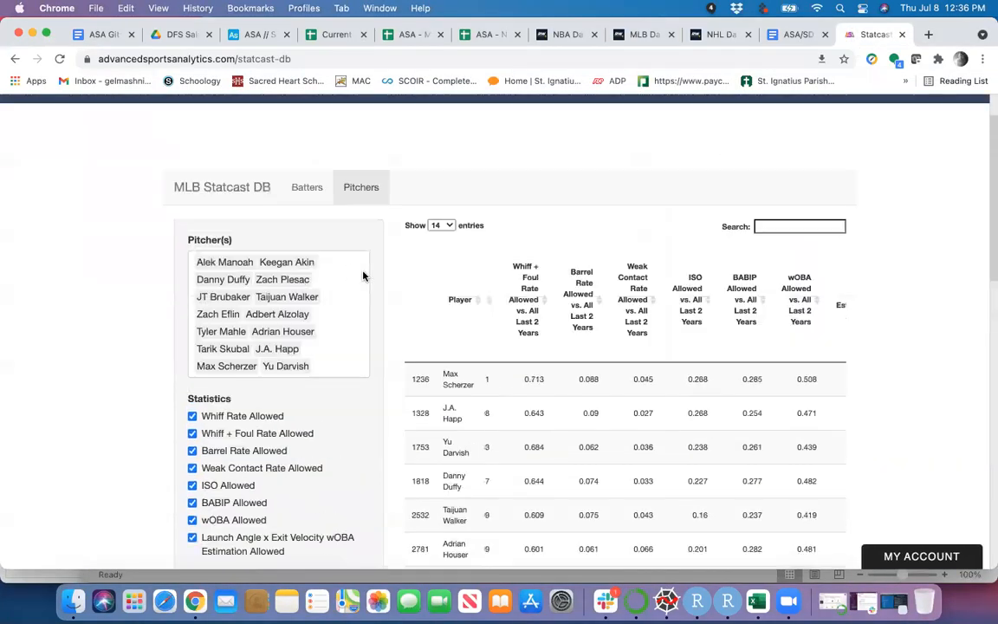
left_click(307, 189)
left_click(259, 265)
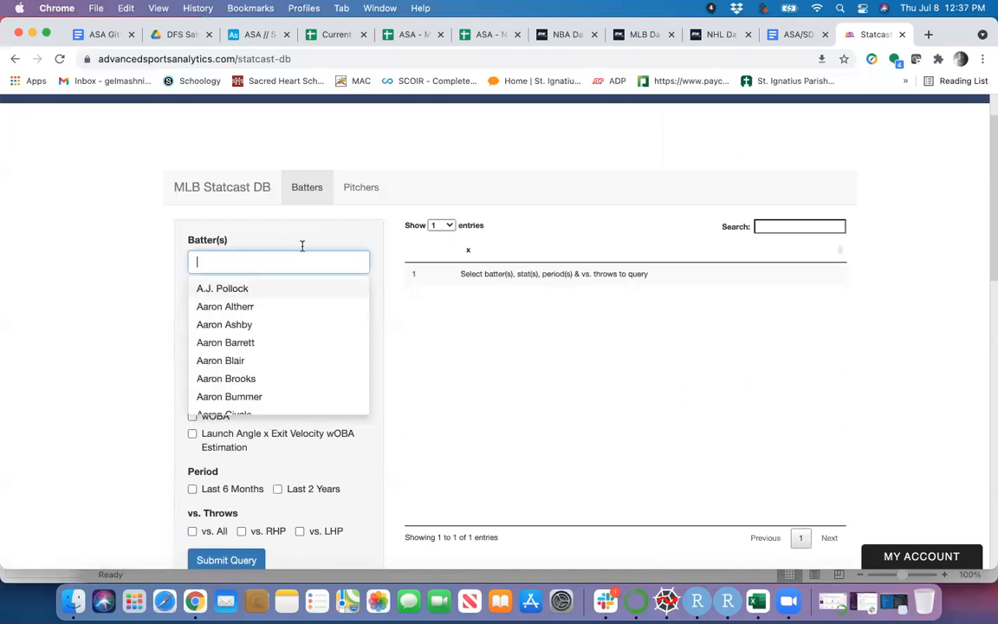
Review the evening games' lineups on RotoWire's MLB page for batters worth querying, including the Phillies' lineup.
left_click(607, 35)
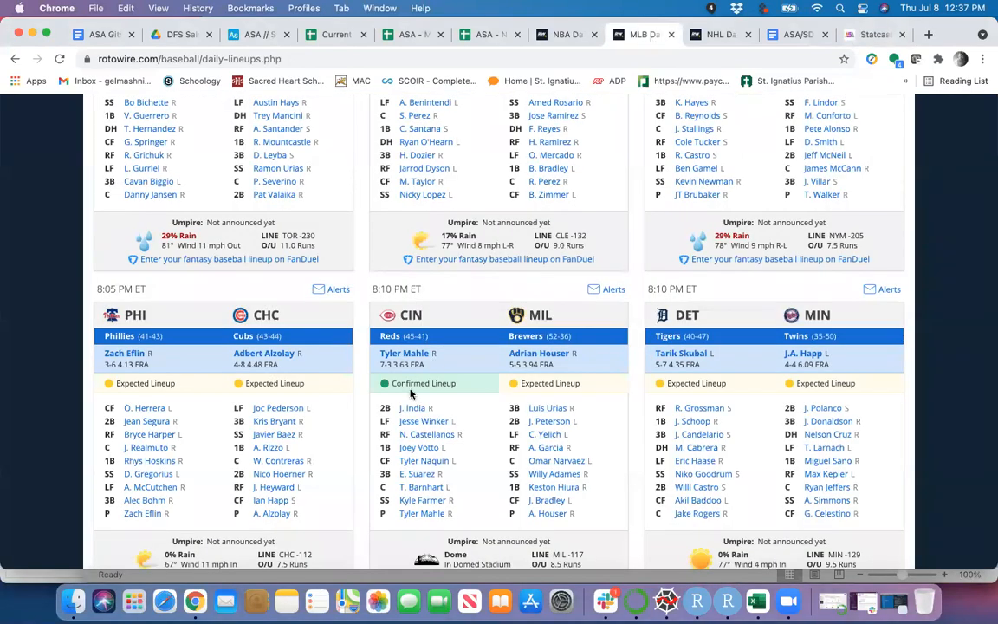
scroll(297, 411, "up", 5)
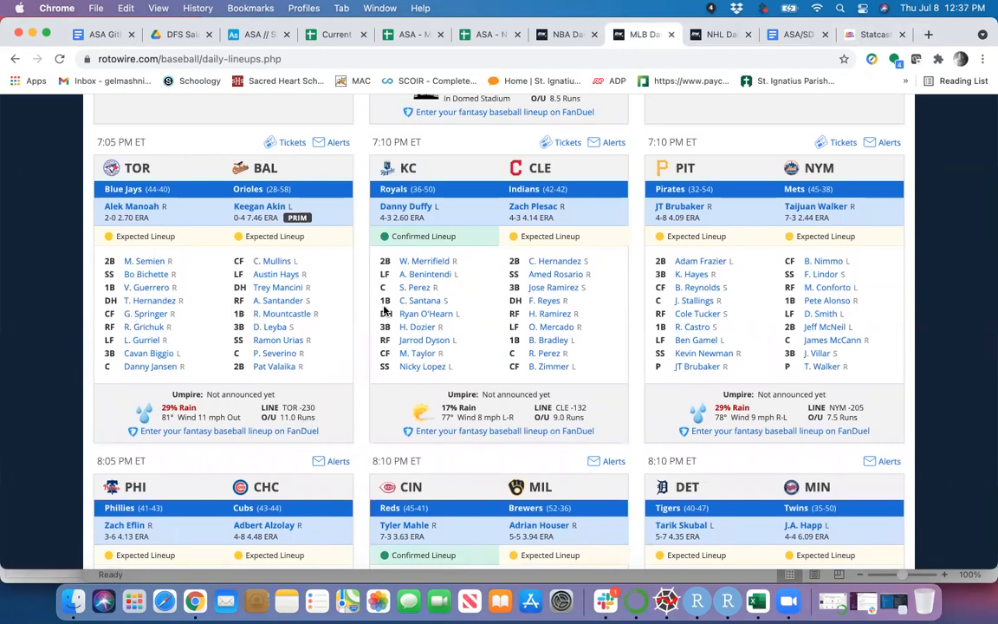
scroll(497, 369, "down", 10)
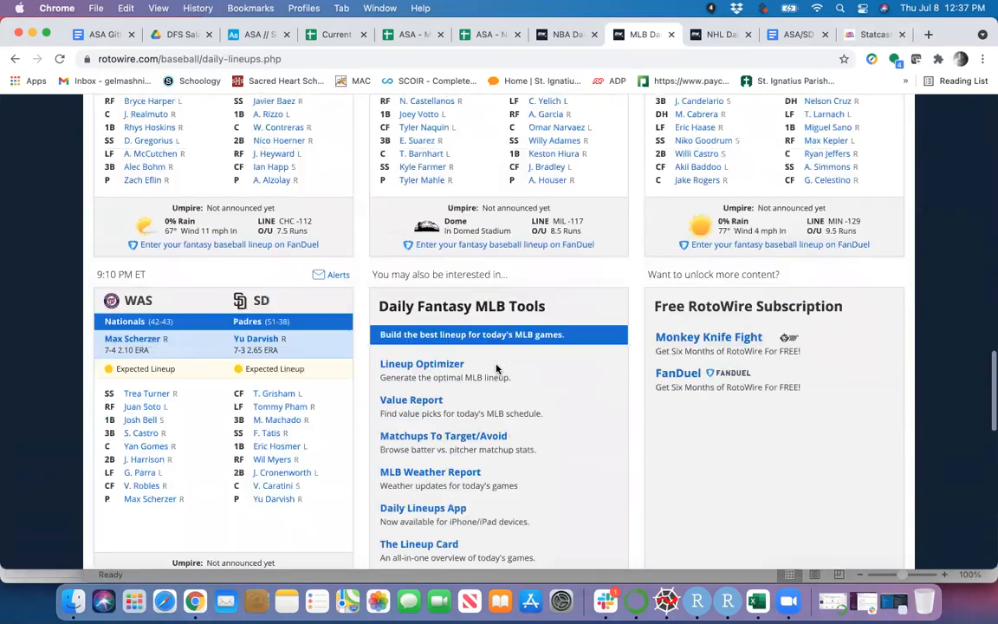
scroll(497, 369, "up", 7)
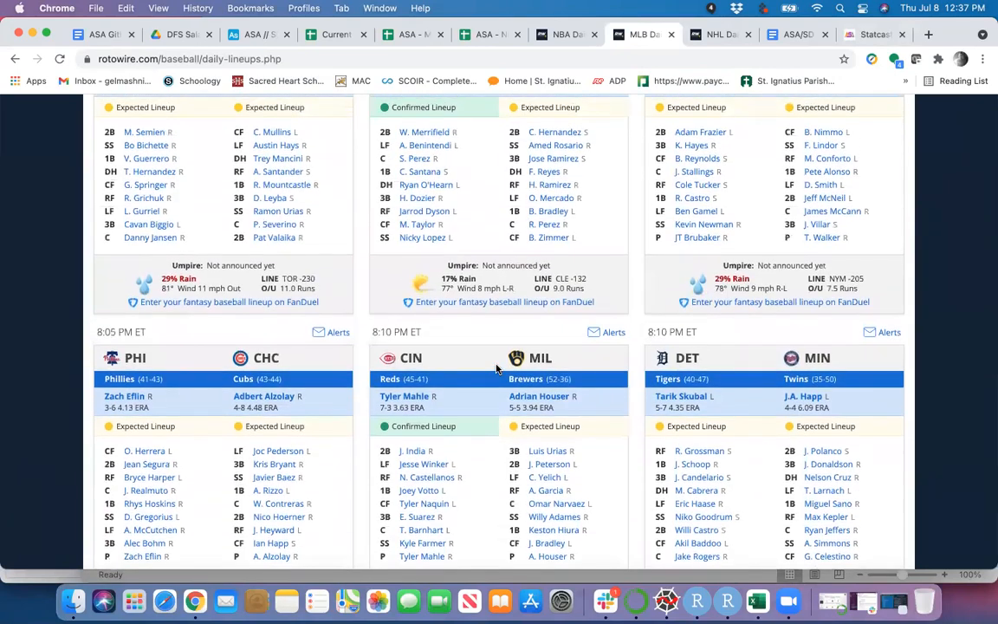
scroll(496, 369, "up", 2)
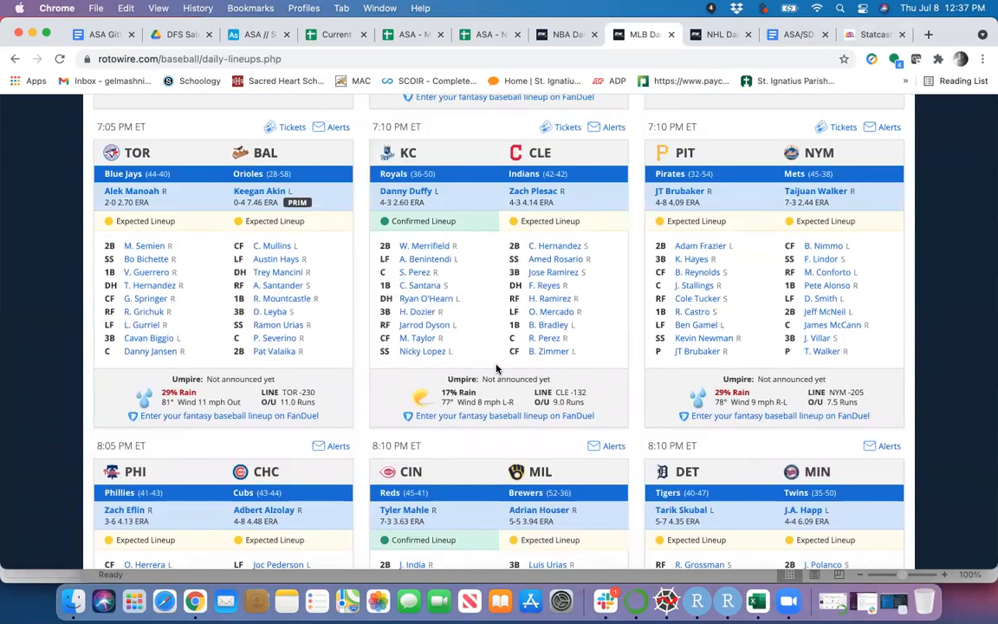
scroll(631, 351, "down", 5)
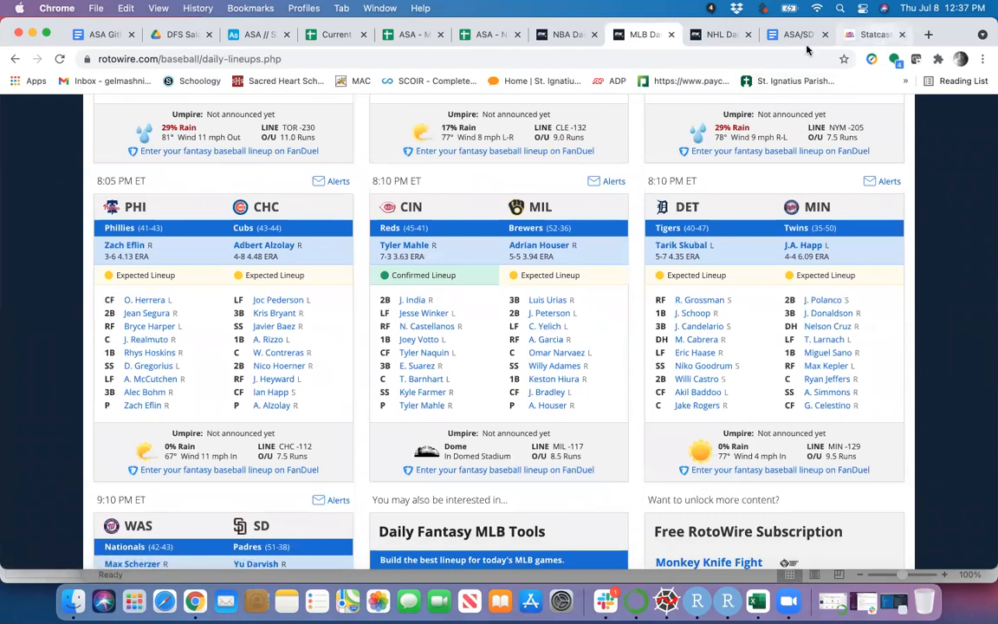
Add Phillies batters Odubel Herrera, Bryce Harper and Didi Gregorius to the Statcast DB batters query.
left_click(873, 36)
type("herrer")
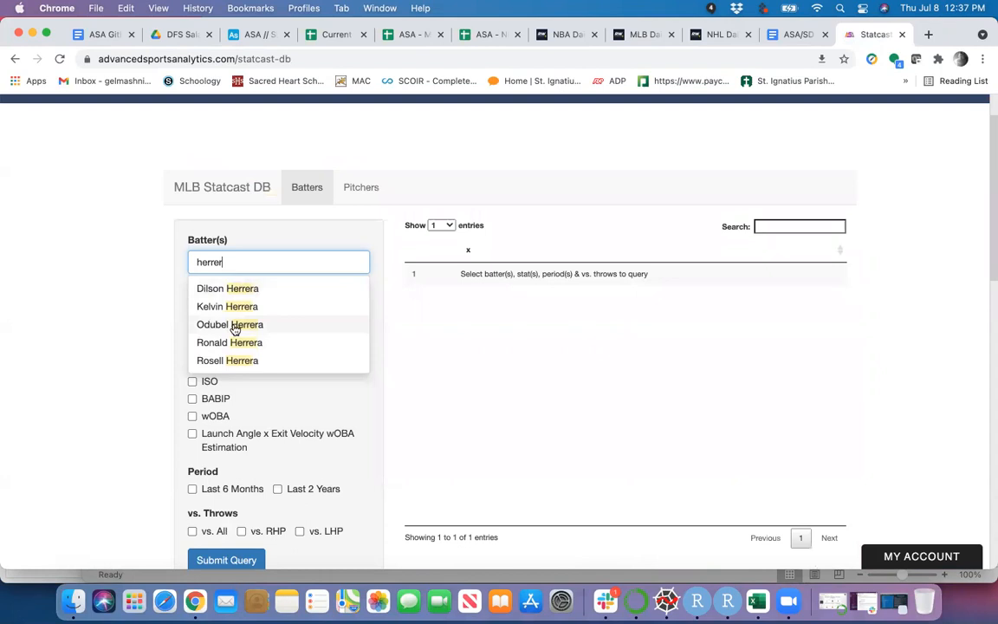
left_click(234, 325)
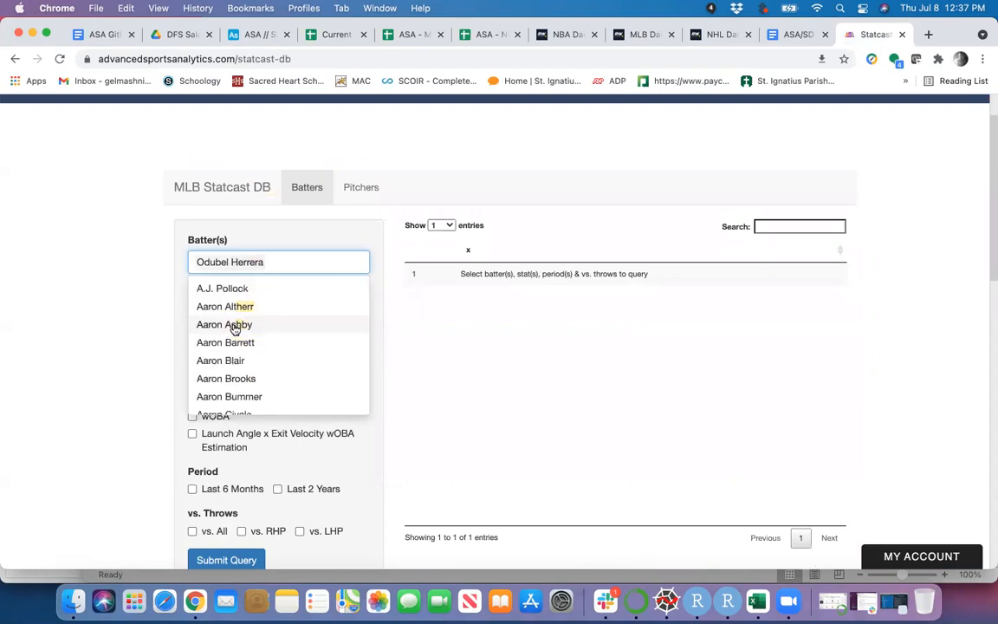
type("harp")
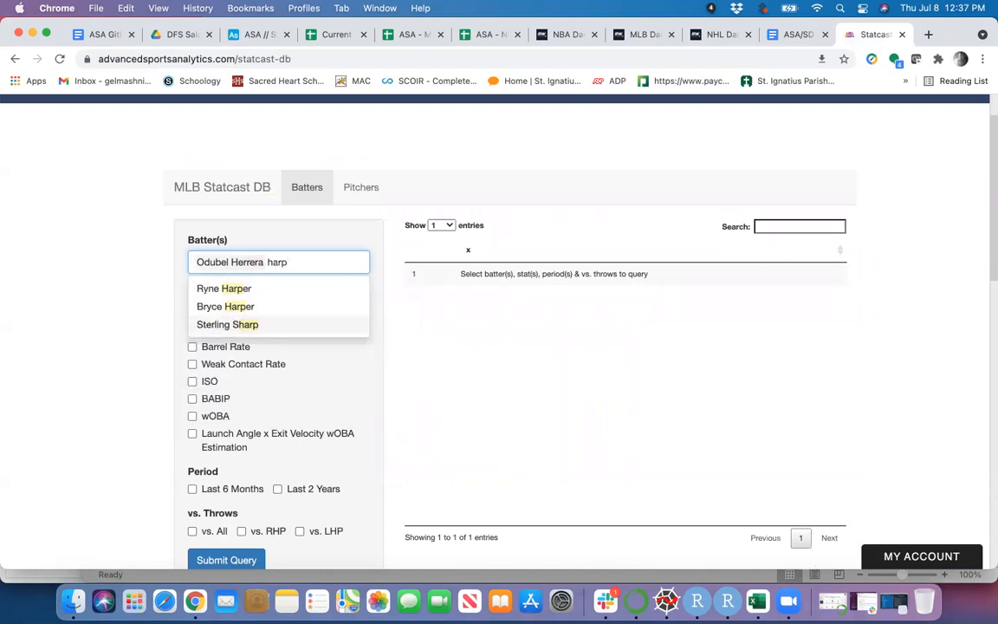
left_click(235, 311)
type("grego")
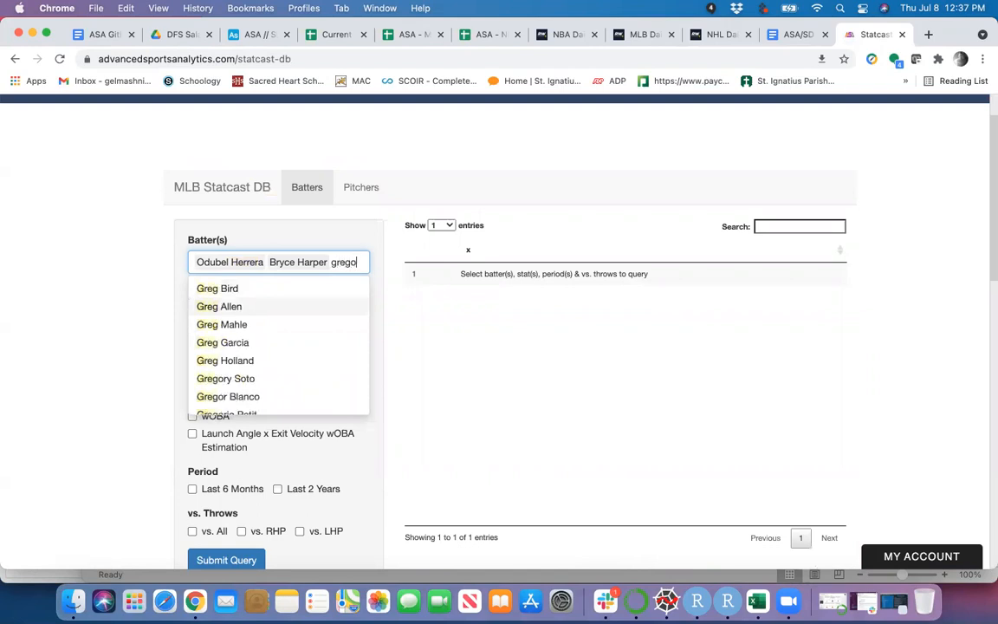
type("r")
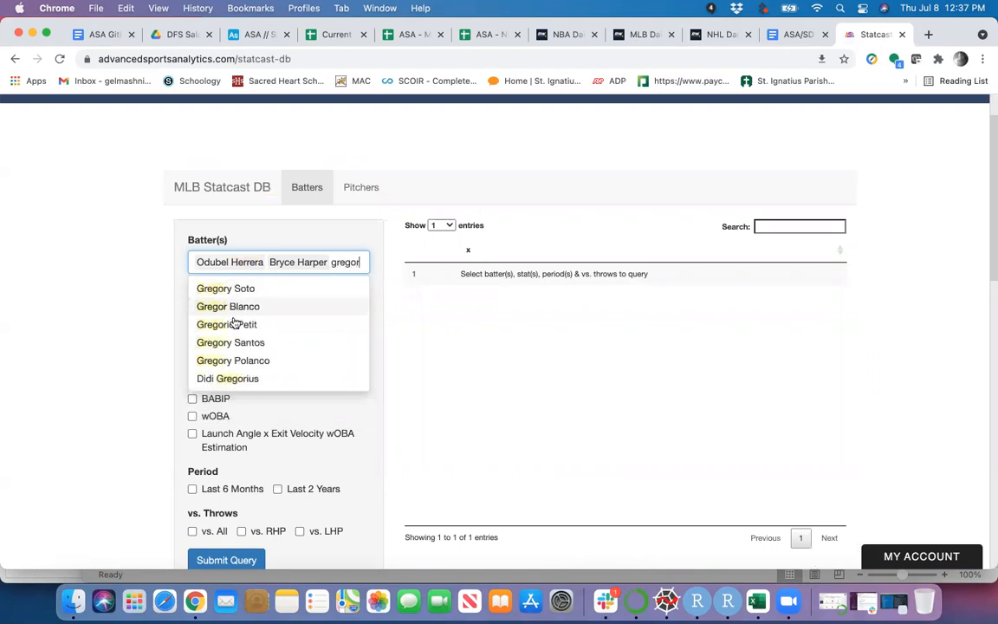
left_click(238, 378)
Include all eight statistics in the batters query, from Contact Rate through Launch Angle x Exit Velocity wOBA Estimation.
left_click(167, 346)
left_click(192, 329)
left_click(193, 347)
left_click(193, 364)
left_click(192, 381)
left_click(192, 399)
left_click(192, 415)
left_click(193, 433)
Query the three batters for Last 6 Months vs. RHP and sort the results by barrel rate in descending order.
scroll(192, 448, "down", 2)
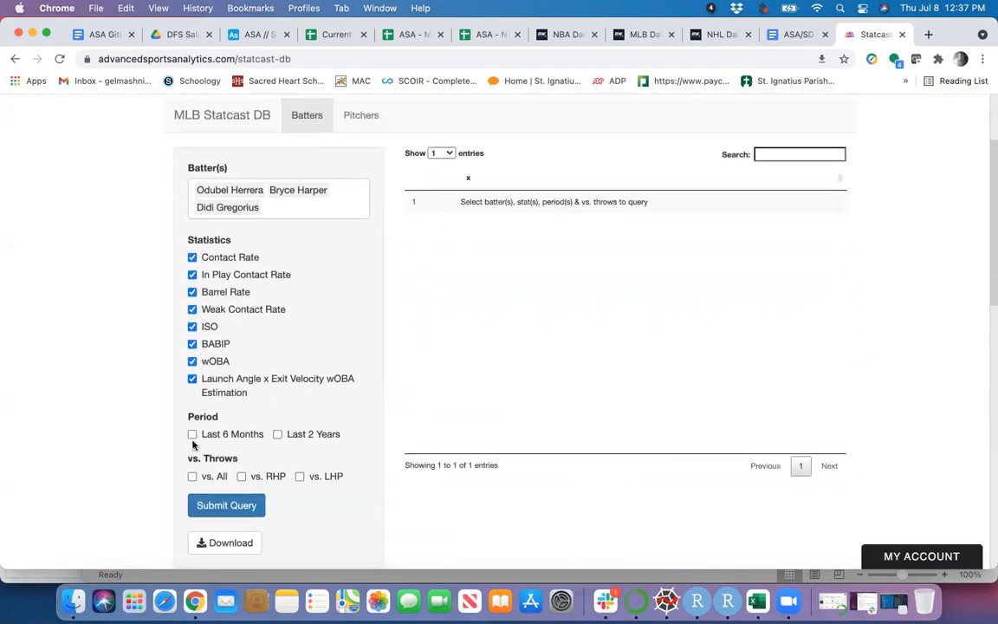
left_click(241, 476)
left_click(246, 505)
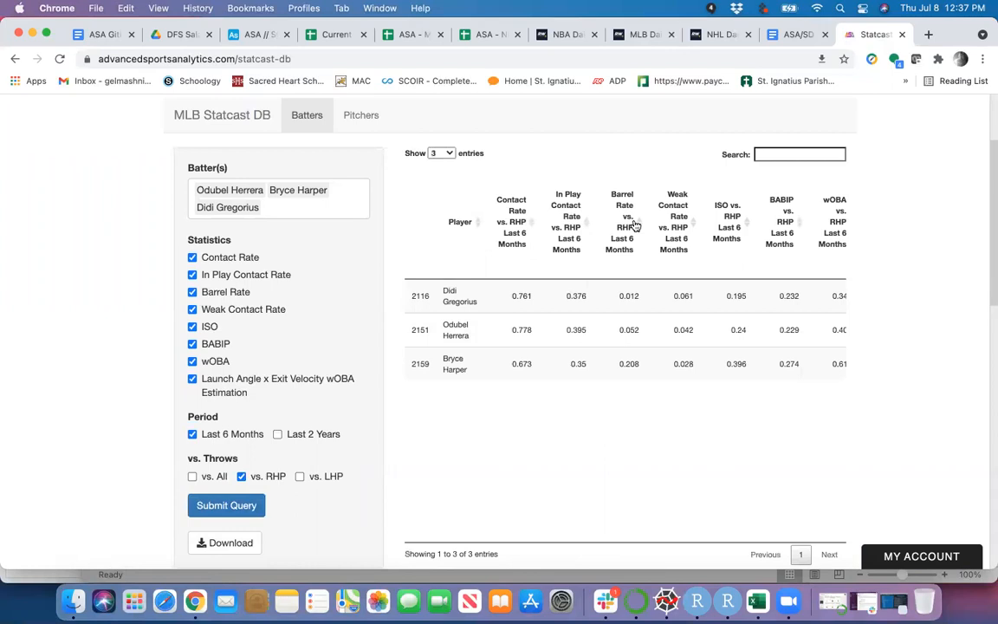
left_click(626, 226)
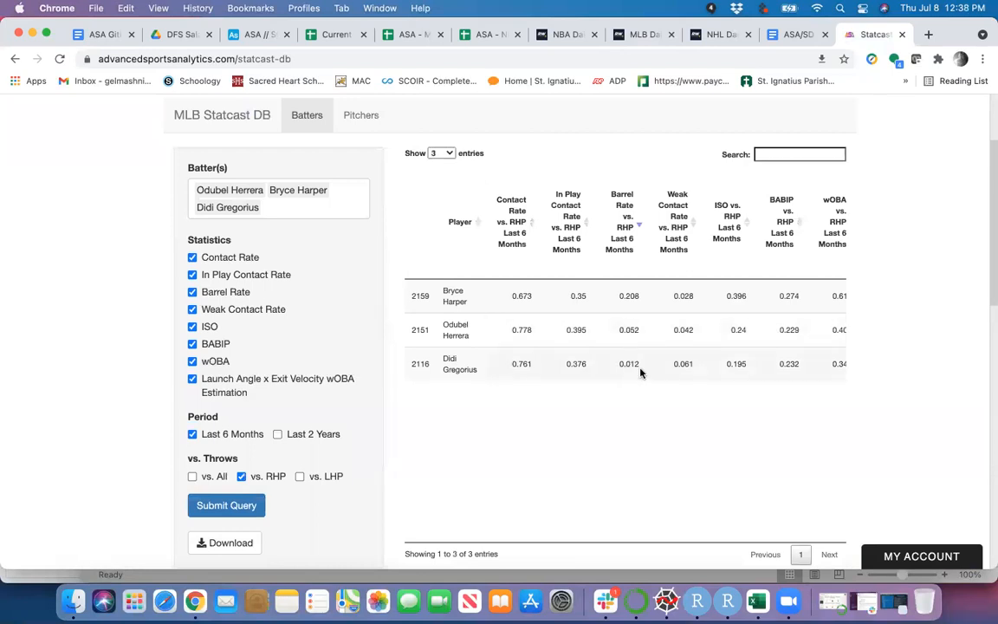
Rerun the query on the three Phillies batters with only vs. LHP chosen.
left_click(299, 476)
left_click(242, 476)
left_click(251, 505)
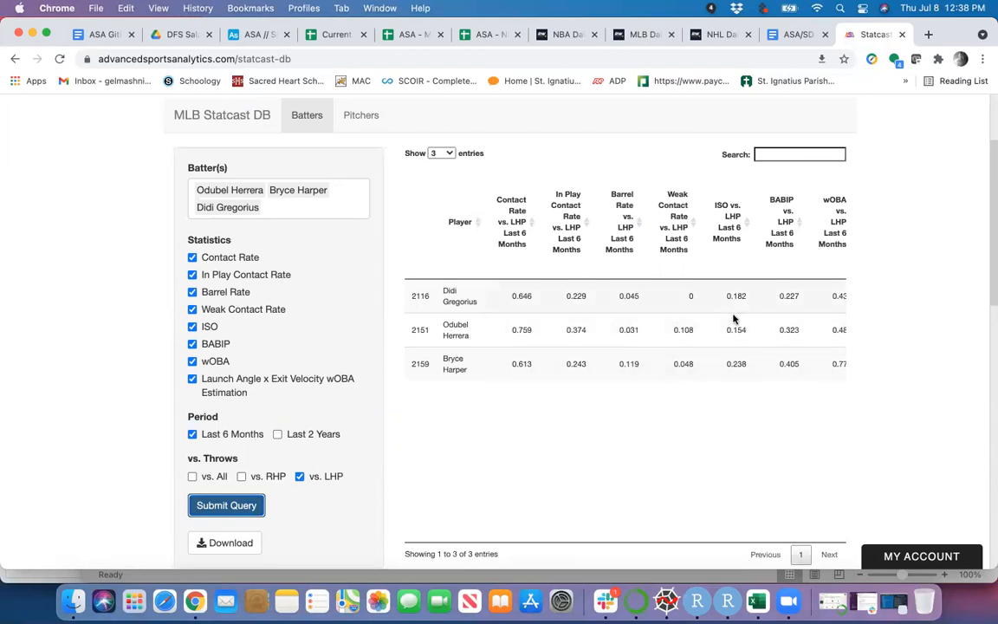
Switch the three Phillies batters' query back to vs. RHP only and resubmit it.
left_click(241, 476)
left_click(300, 477)
left_click(242, 506)
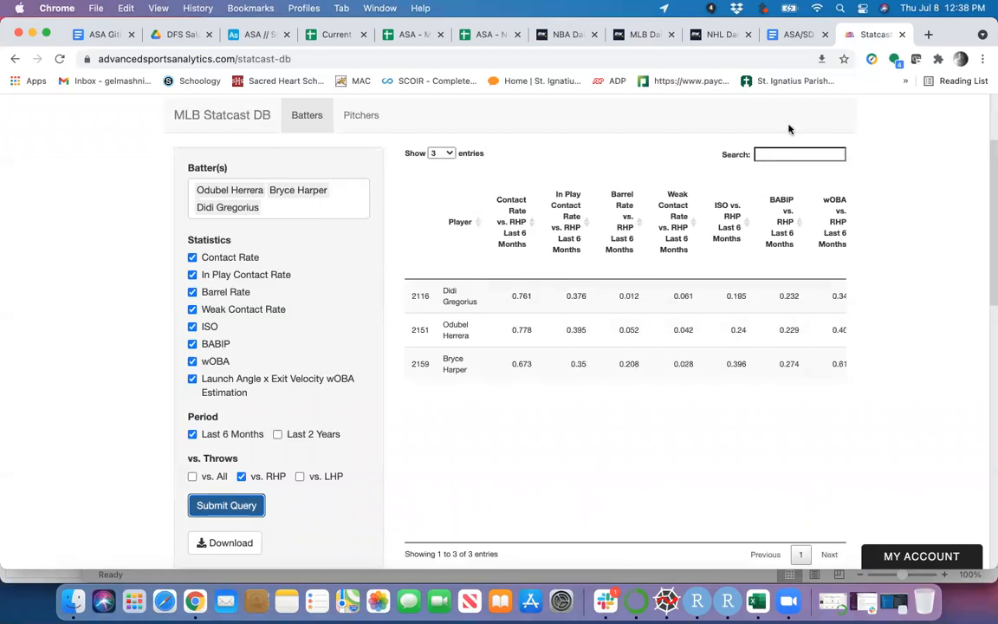
Return to RotoWire's MLB lineups and review the evening matchups, including Toronto against Baltimore's left-hander Keegan Akin.
left_click(709, 35)
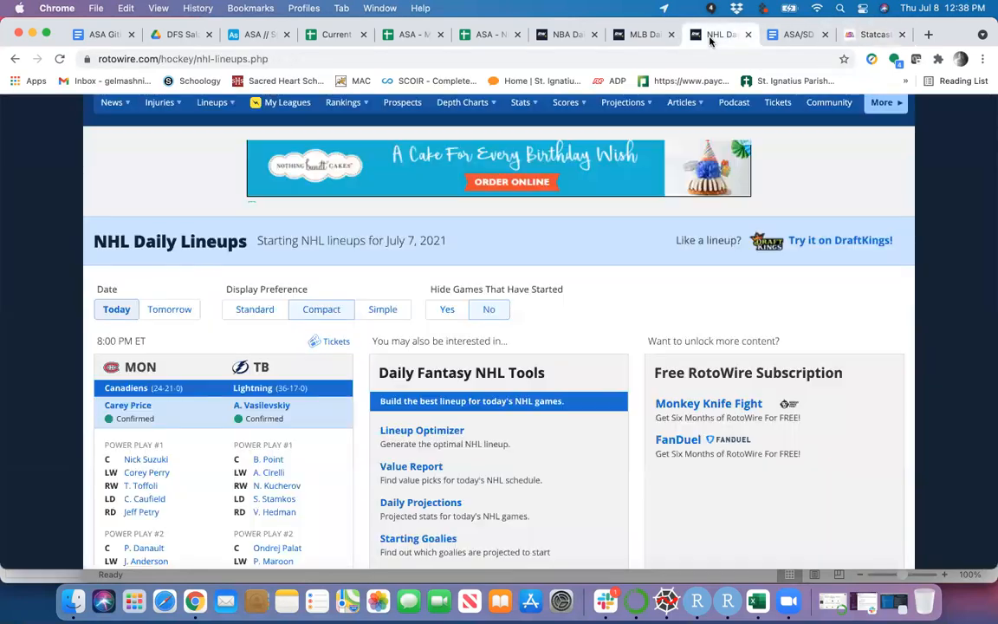
left_click(645, 34)
scroll(176, 317, "up", 2)
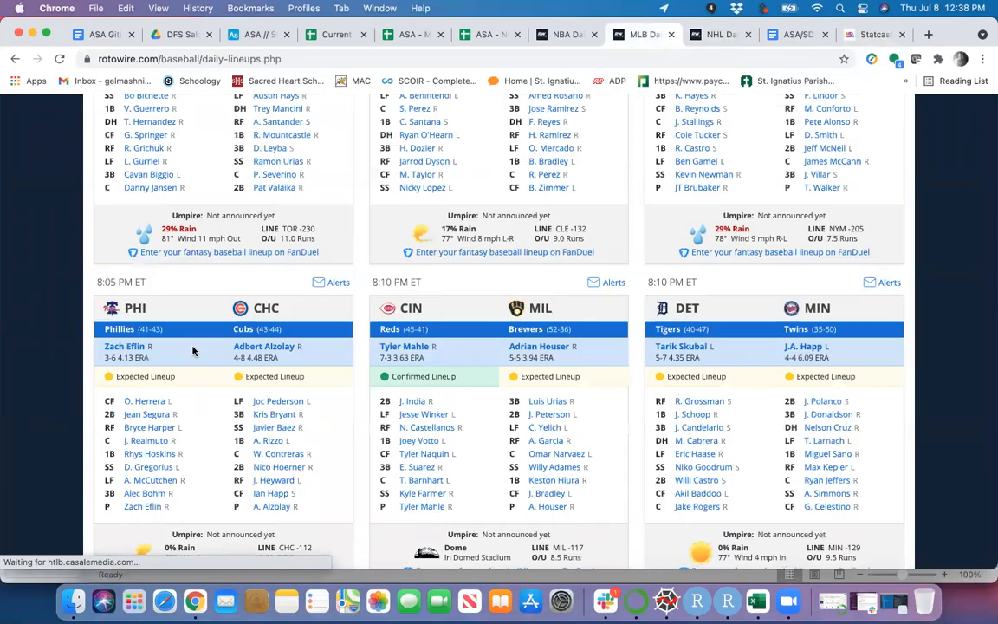
scroll(762, 475, "down", 1)
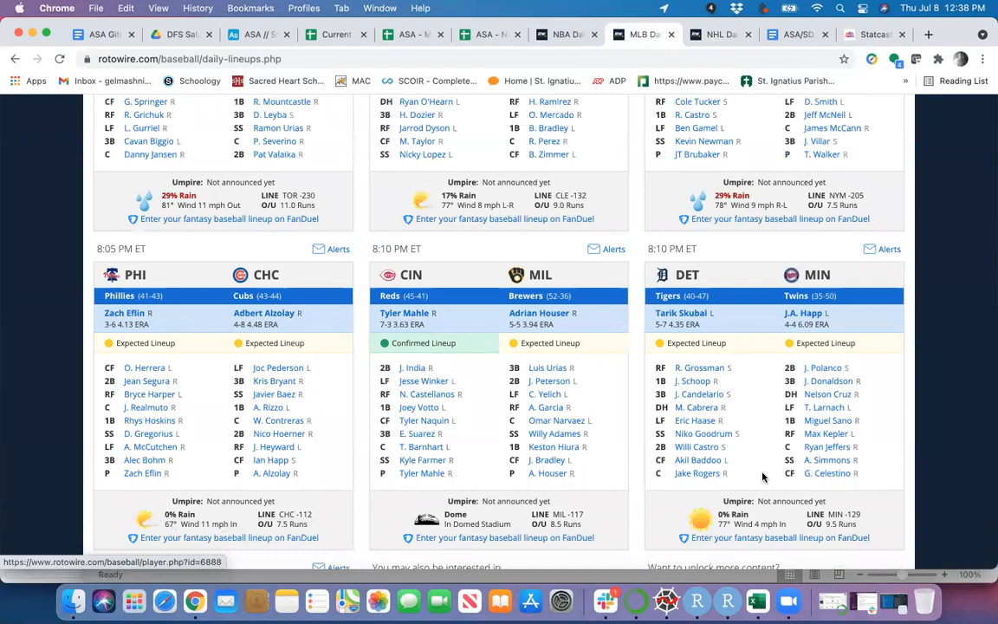
scroll(763, 474, "up", 4)
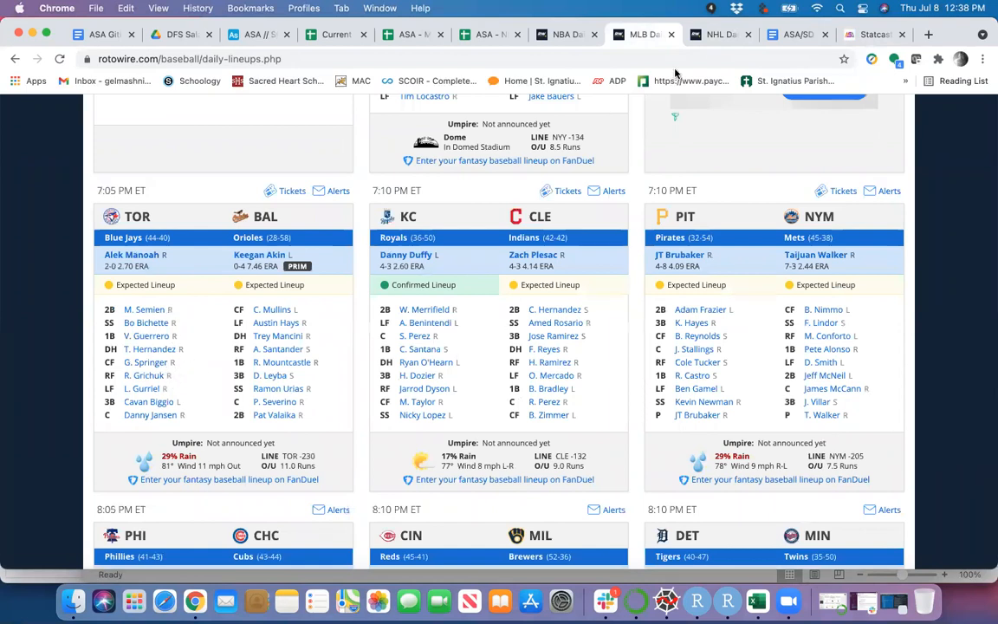
Clear the three Phillies batters from the Statcast DB query and set the throws filter to vs. LHP only.
left_click(873, 34)
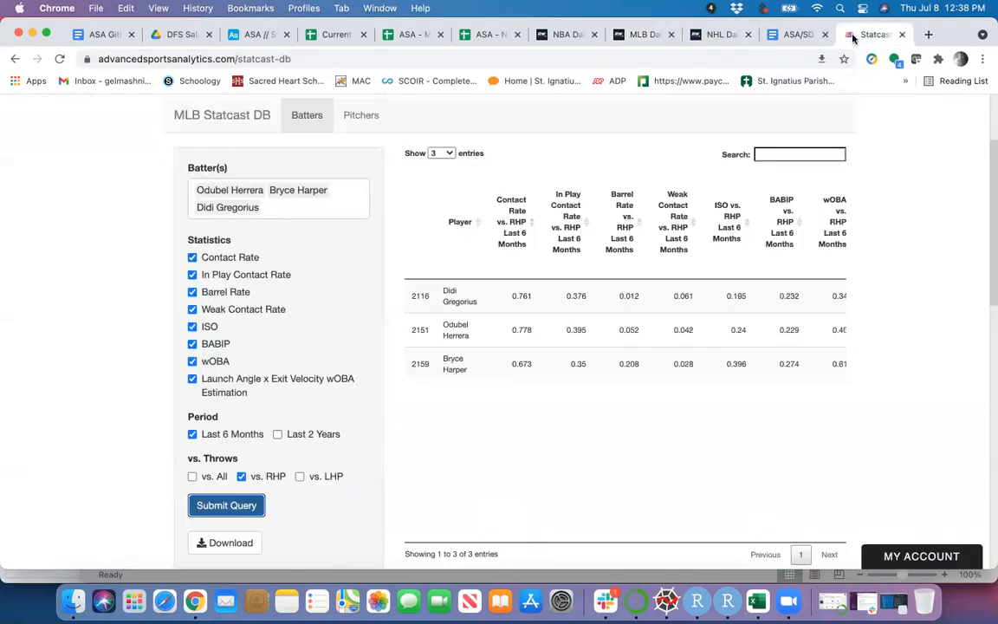
left_click(317, 208)
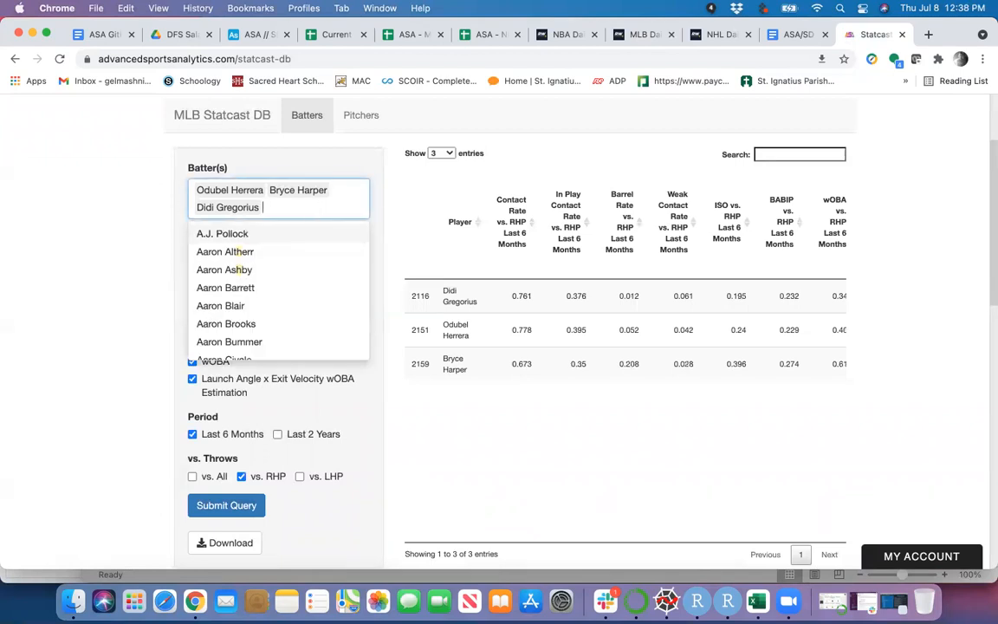
key("BackSpace")
key("BackSpace")
key("BackSpace")
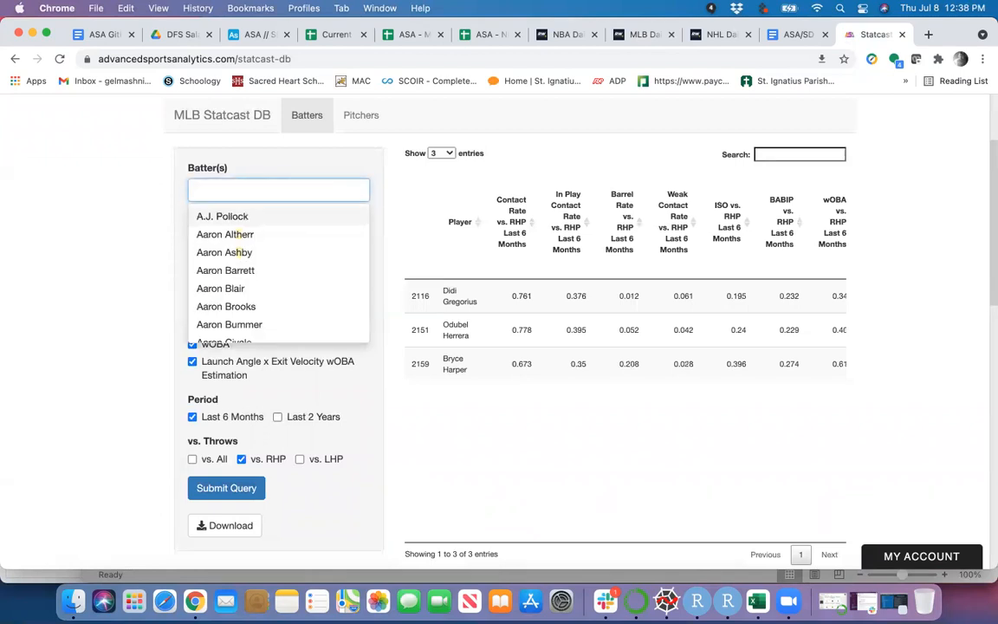
left_click(243, 462)
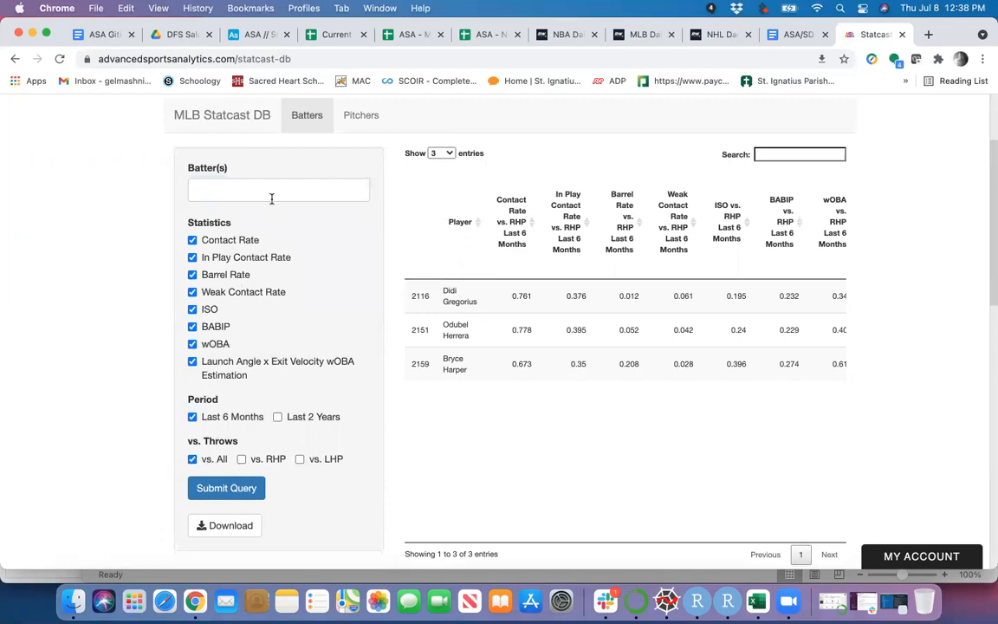
left_click(227, 461)
left_click(301, 460)
Add Blue Jays batters Vladimir Guerrero Jr. and Randal Grichuk to the query.
left_click(234, 187)
type("gueer")
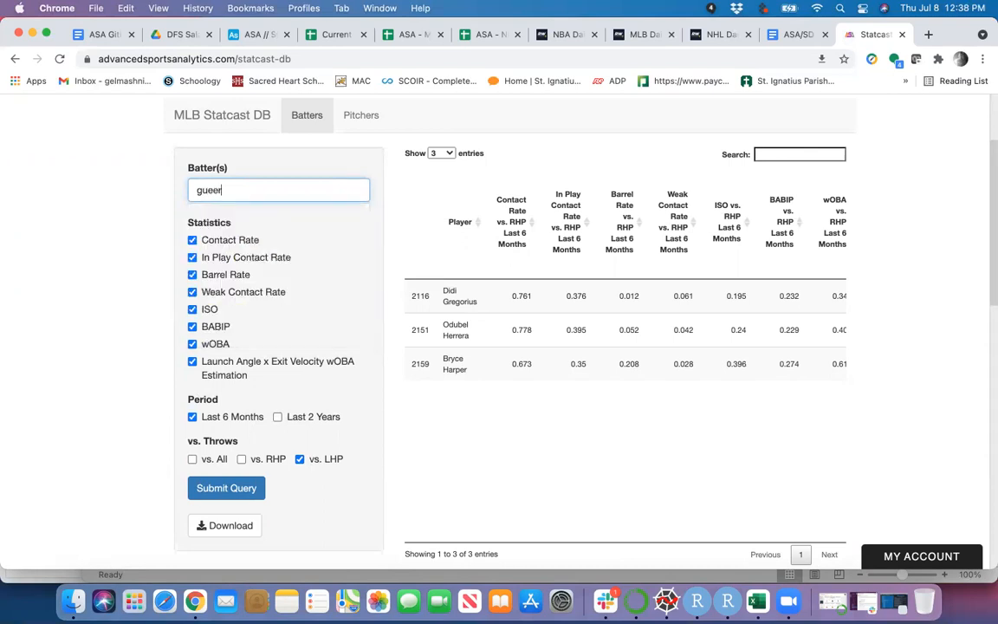
key("BackSpace")
type("rr")
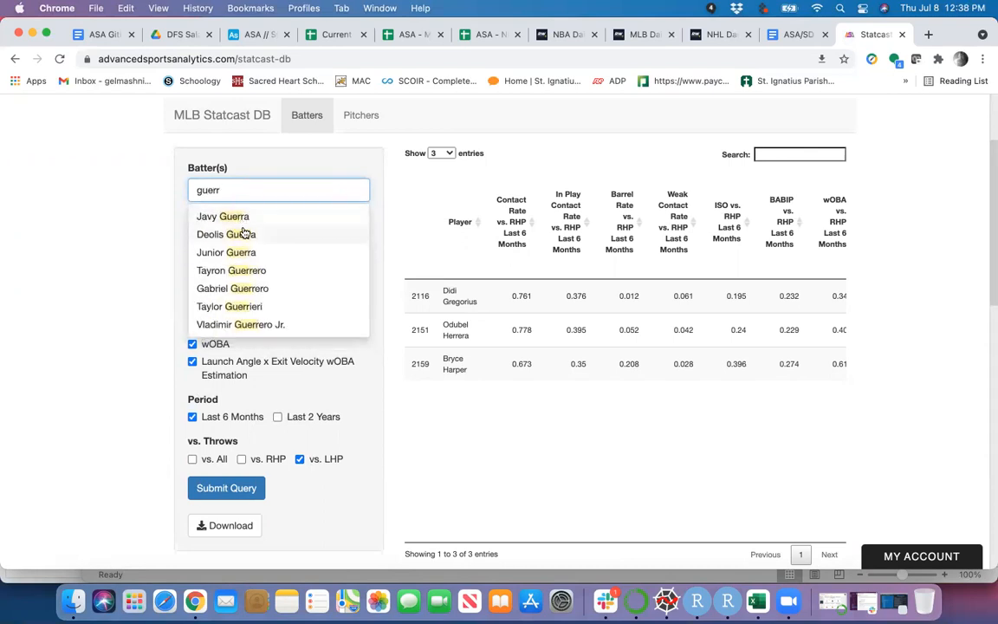
left_click(253, 325)
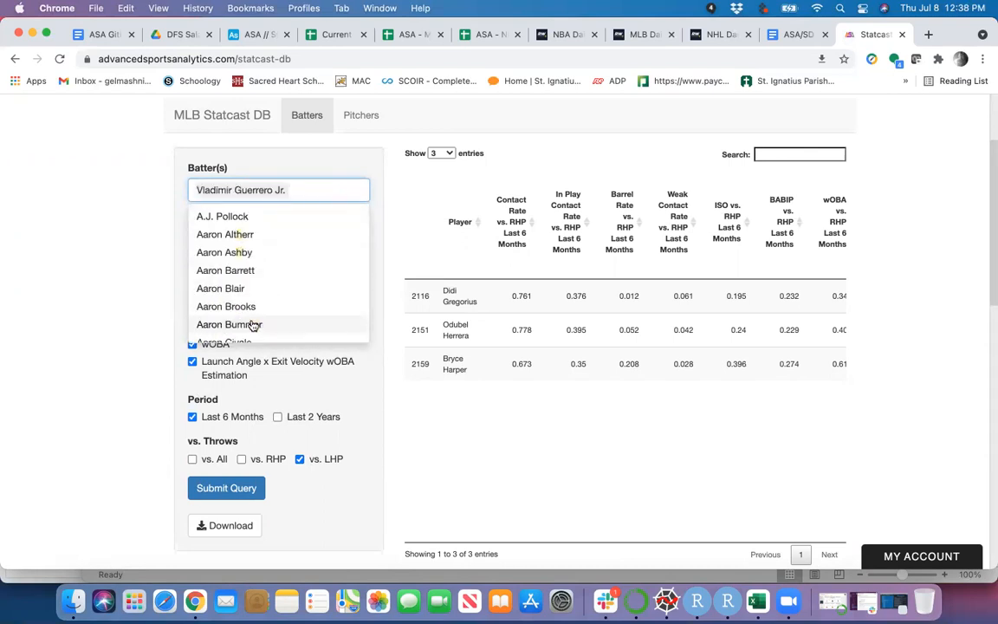
type("grich")
left_click(278, 216)
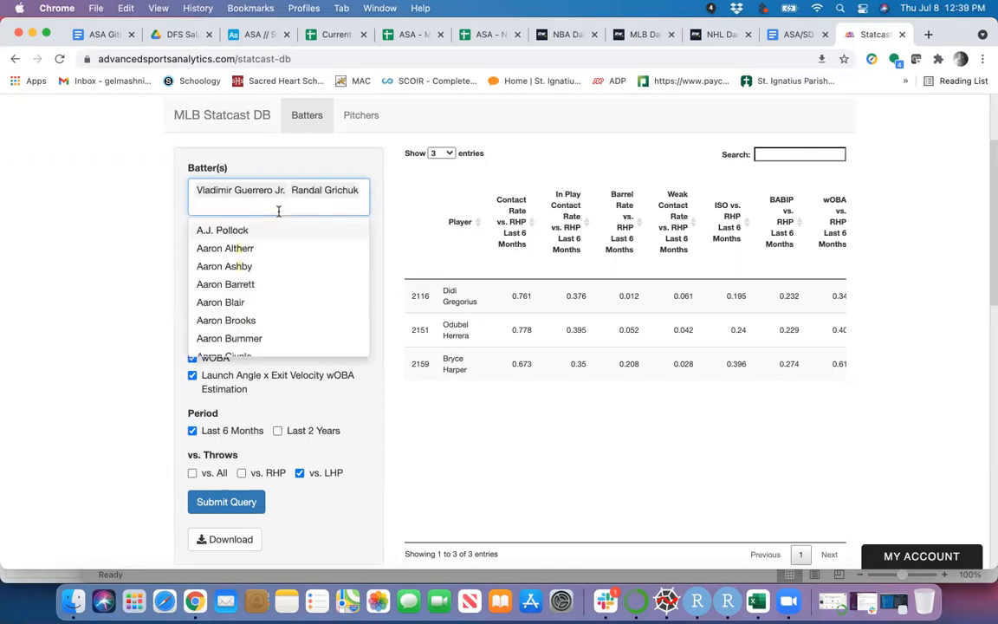
Add Blue Jays batters Bo Bichette, Cavan Biggio, George Springer and Teoscar Hernandez to the query.
type("bich")
left_click(240, 232)
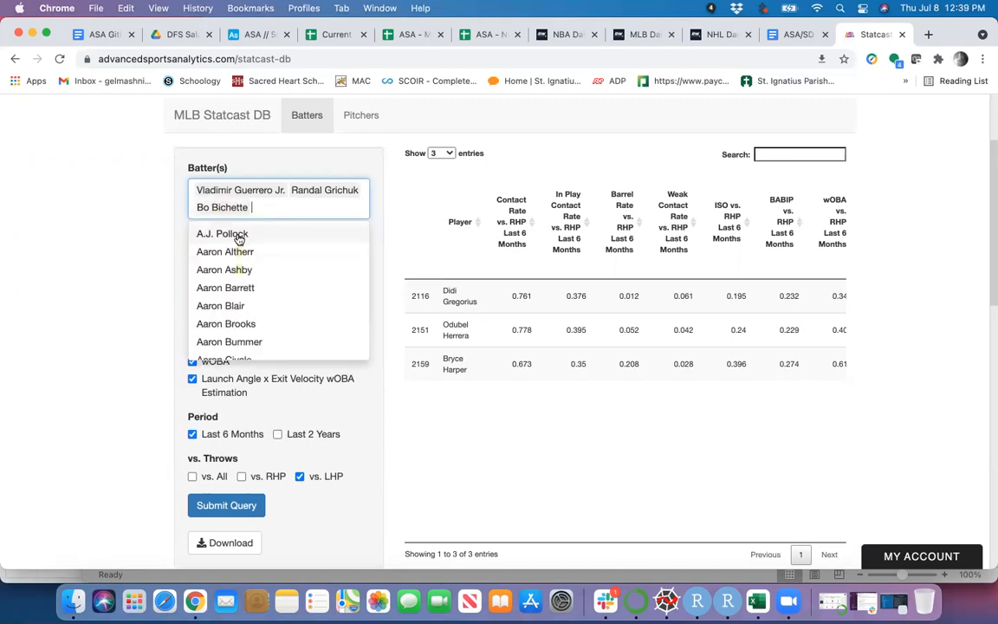
type("bigg")
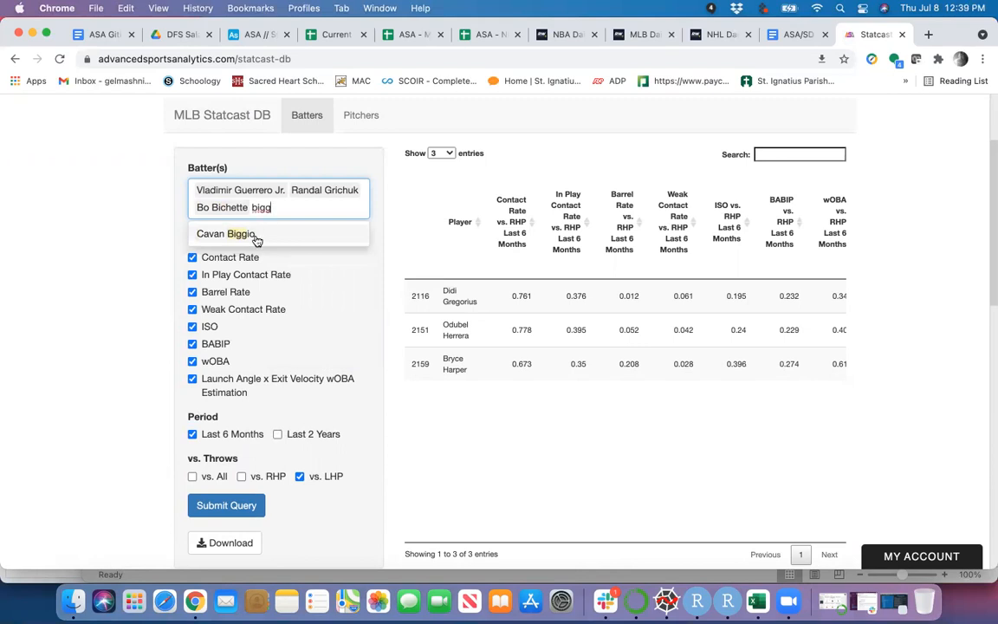
left_click(257, 239)
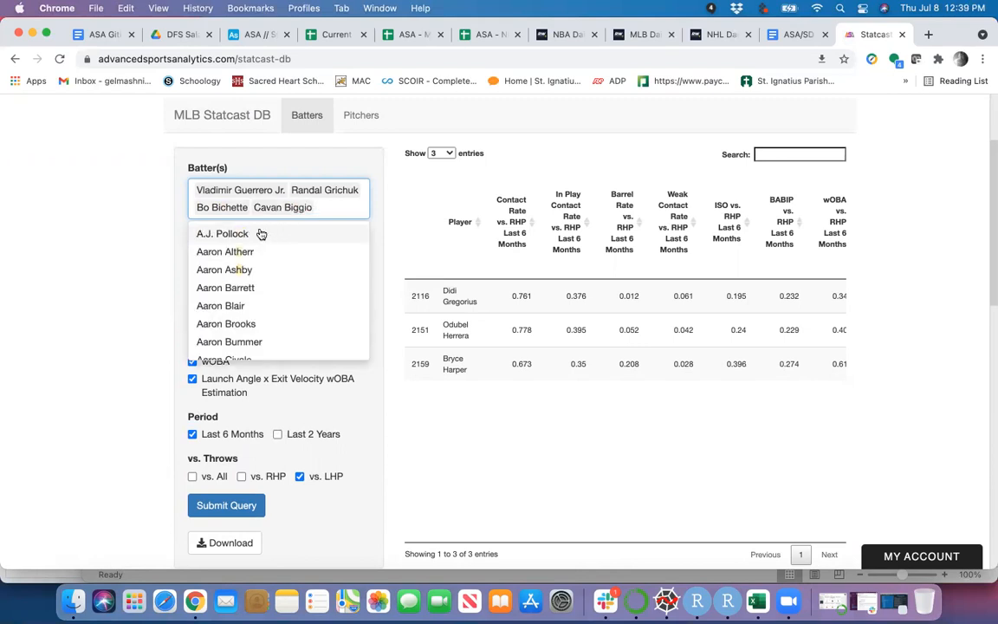
type("sprin")
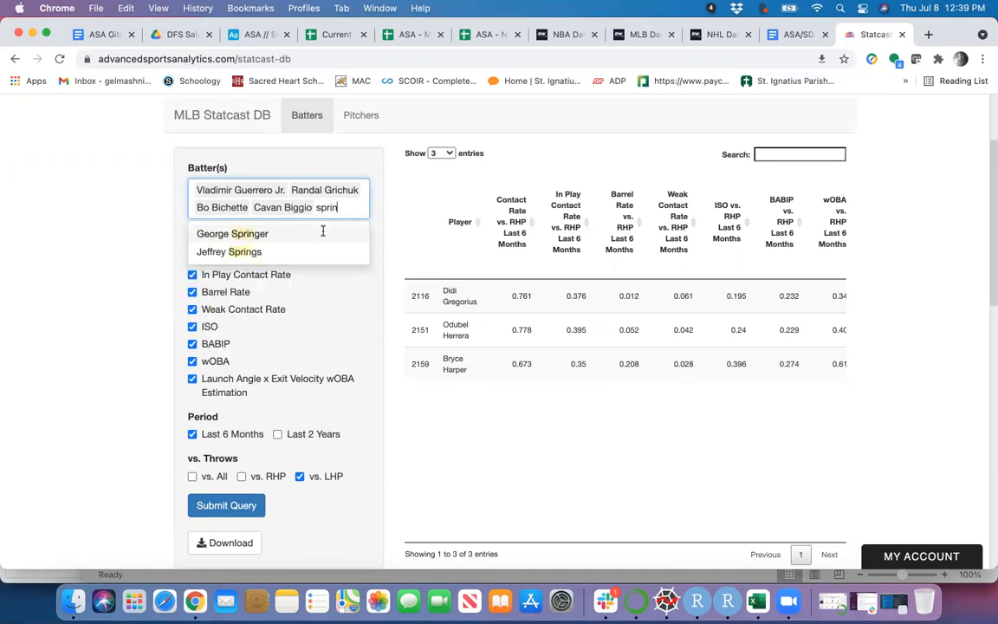
left_click(322, 230)
type("teo")
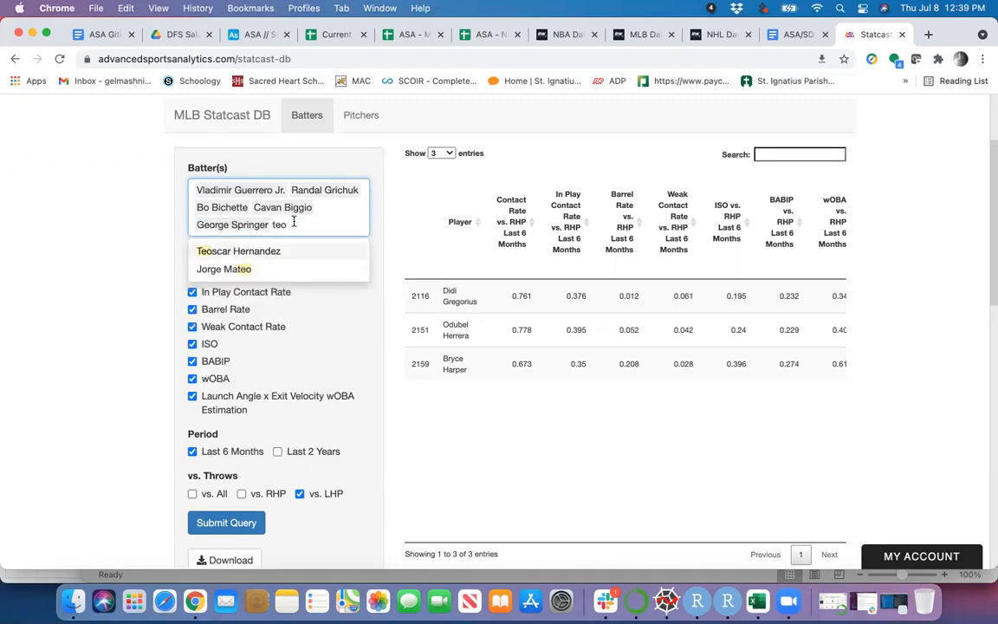
left_click(272, 251)
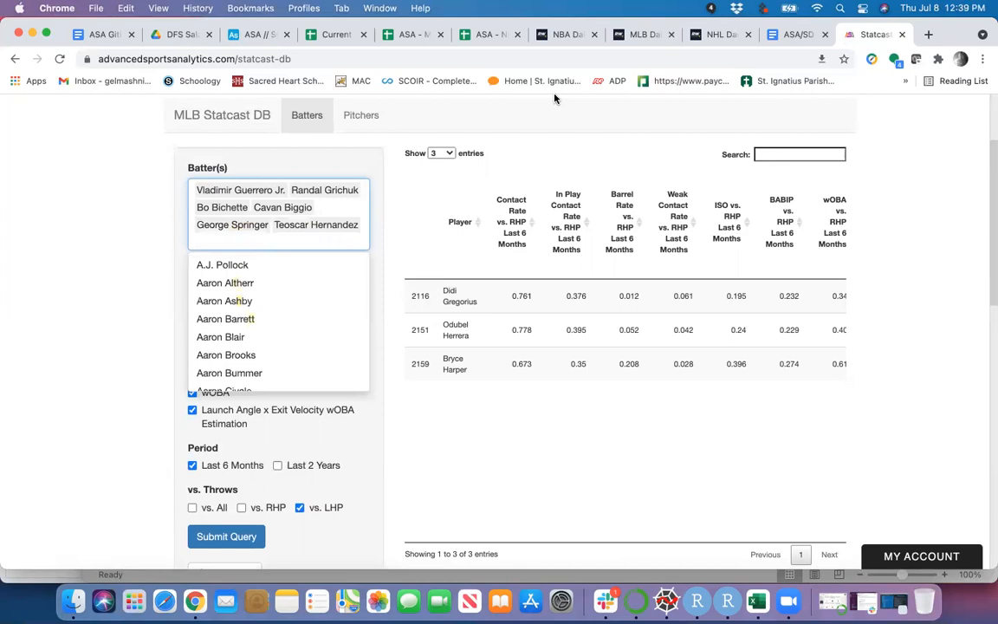
Check Toronto's expected lineup on RotoWire and add Marcus Semien, Lourdes Gurriel Jr. and Danny Jansen to the Statcast DB query.
left_click(642, 36)
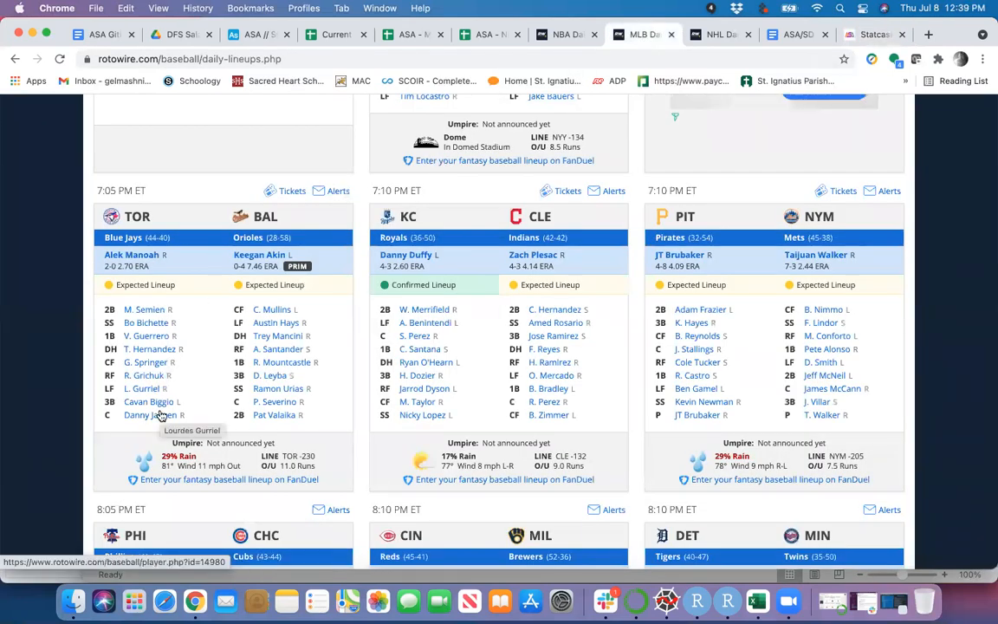
left_click(866, 34)
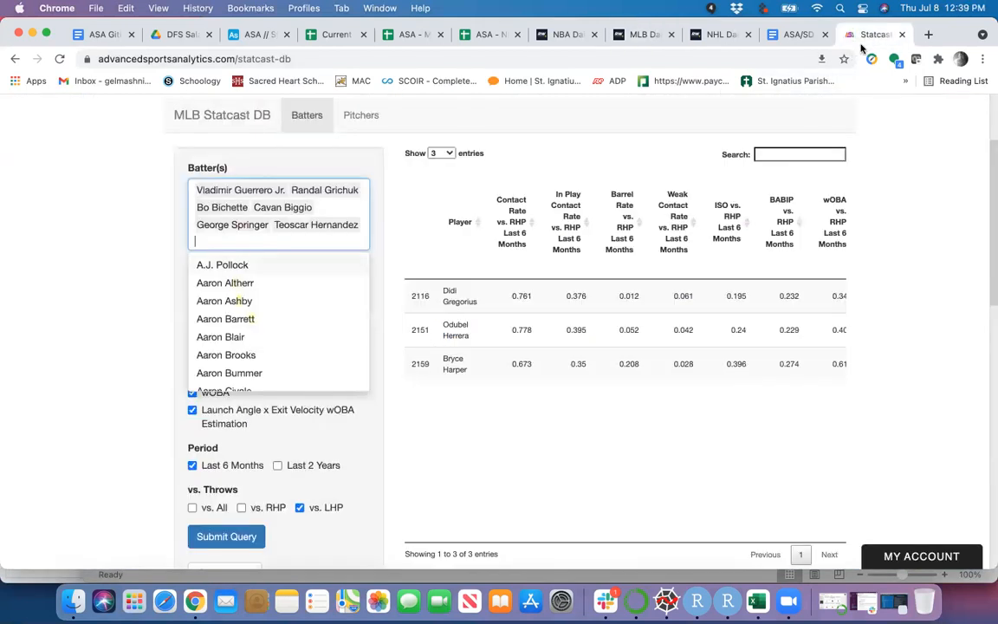
type("semi")
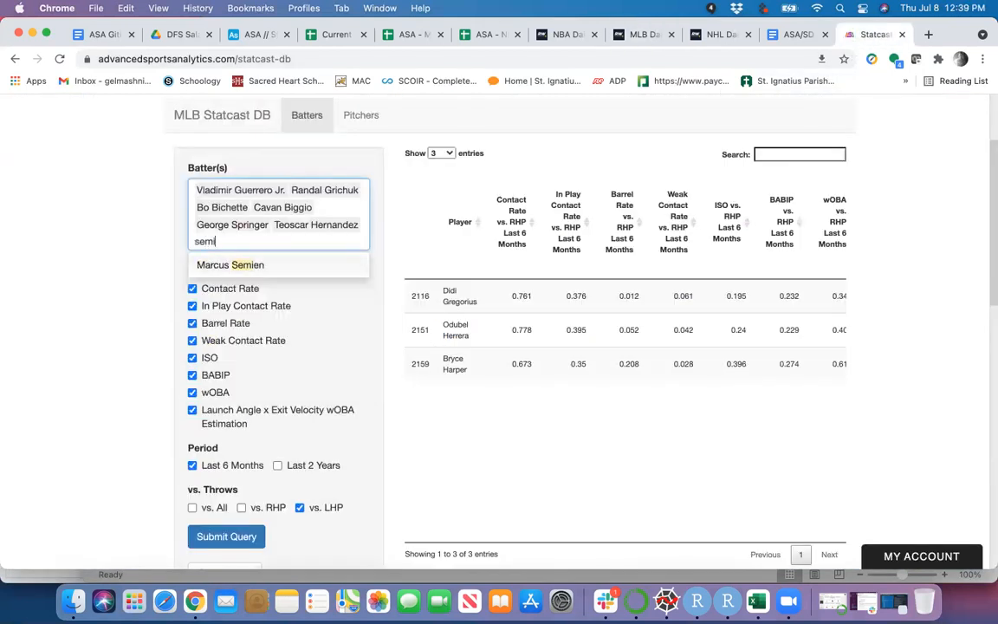
left_click(300, 267)
type("gurri")
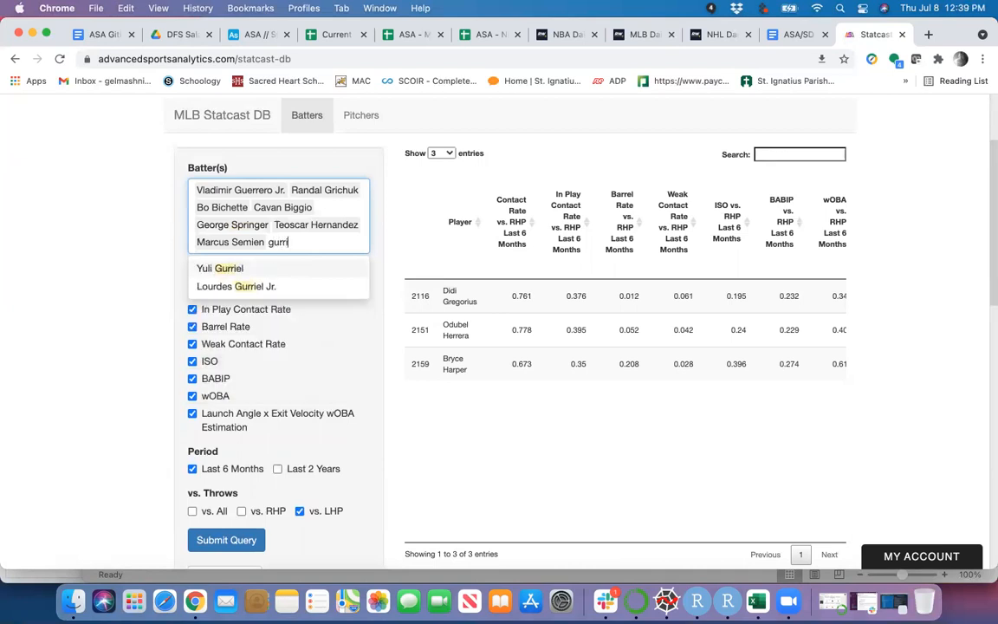
left_click(252, 287)
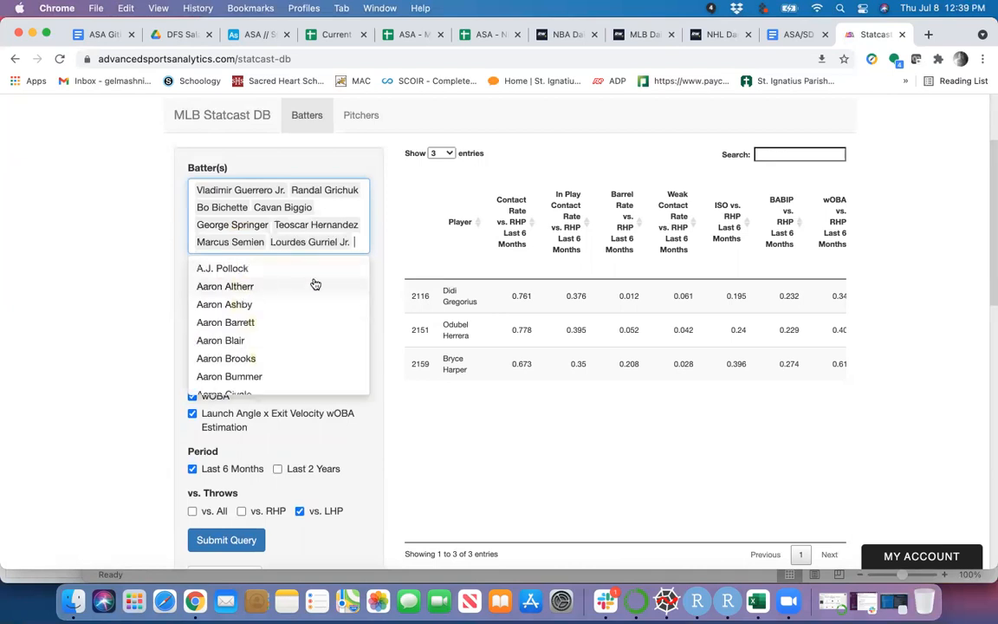
type("jans")
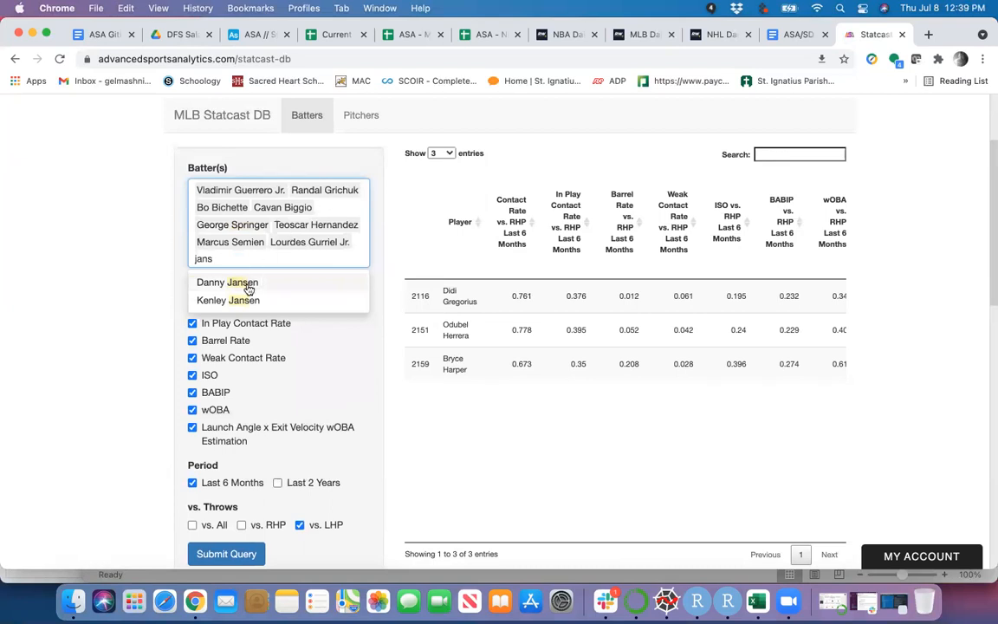
left_click(248, 286)
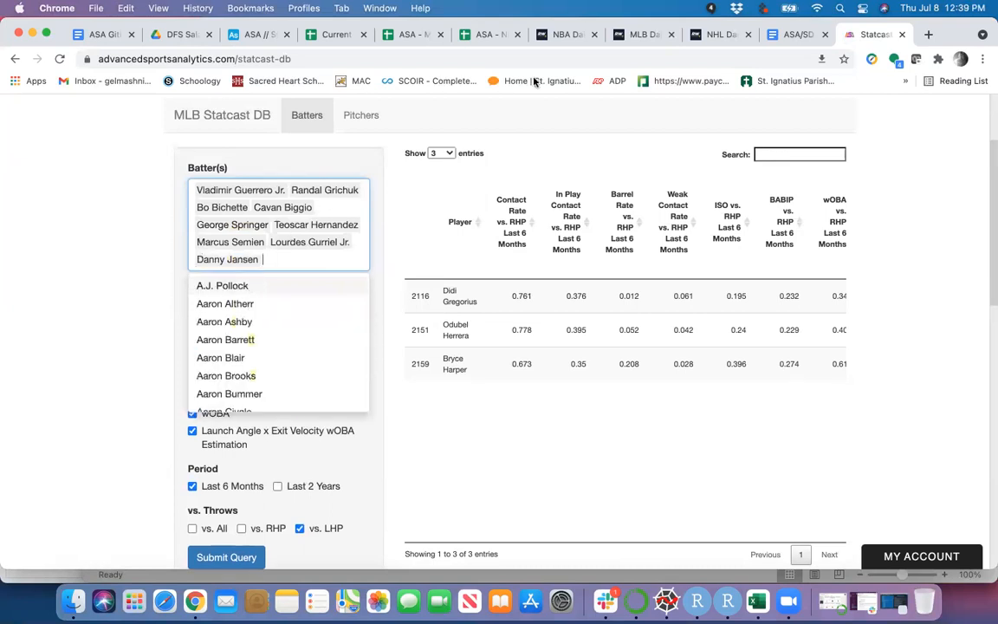
left_click(649, 35)
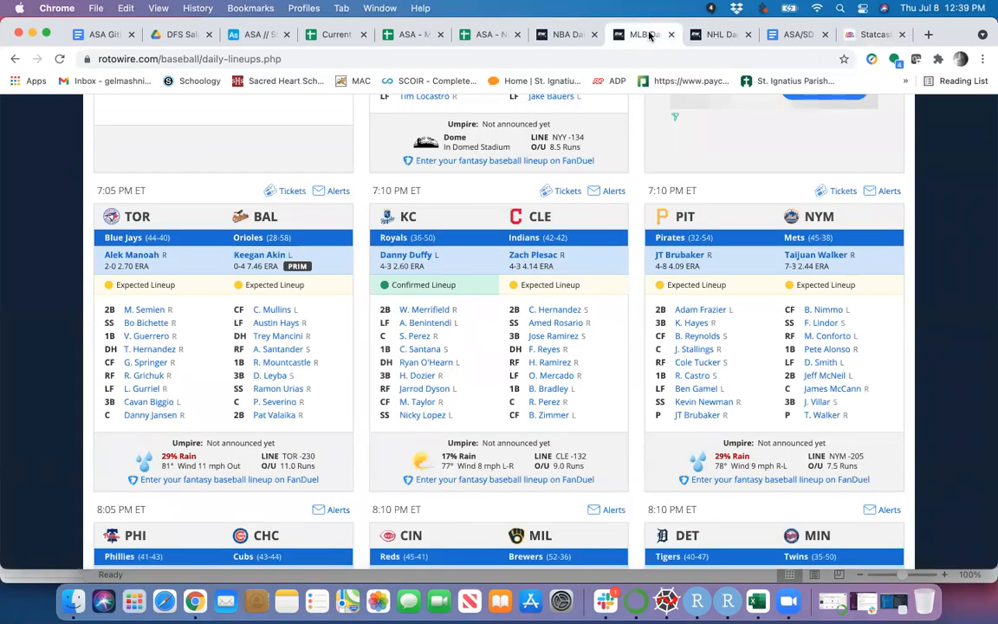
left_click(862, 34)
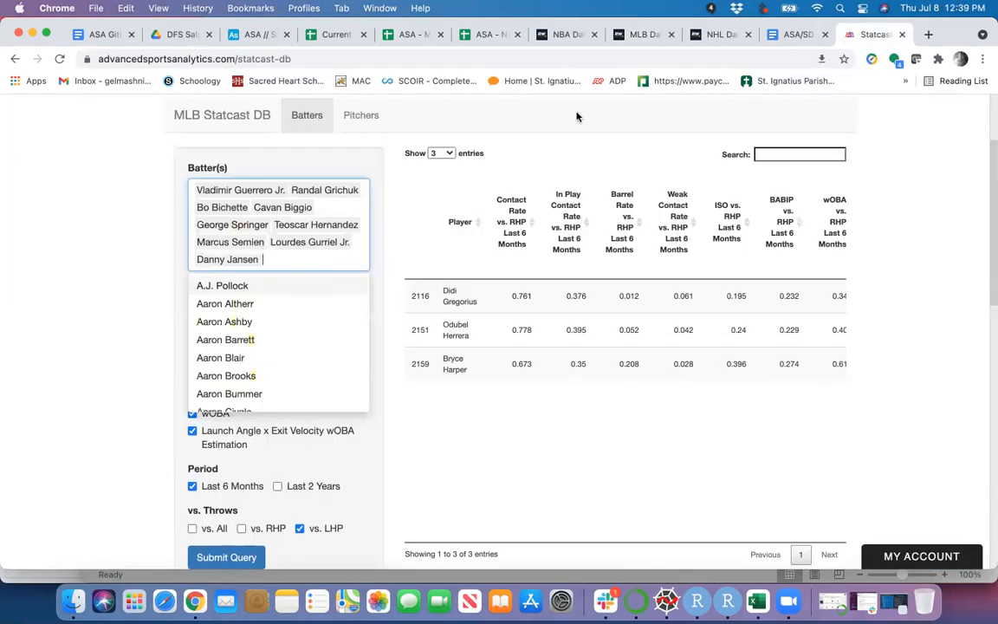
Submit the Blue Jays query vs. LHP for the last 6 months and sort the results by barrel rate, highest first.
left_click(95, 296)
scroll(196, 437, "down", 1)
left_click(232, 535)
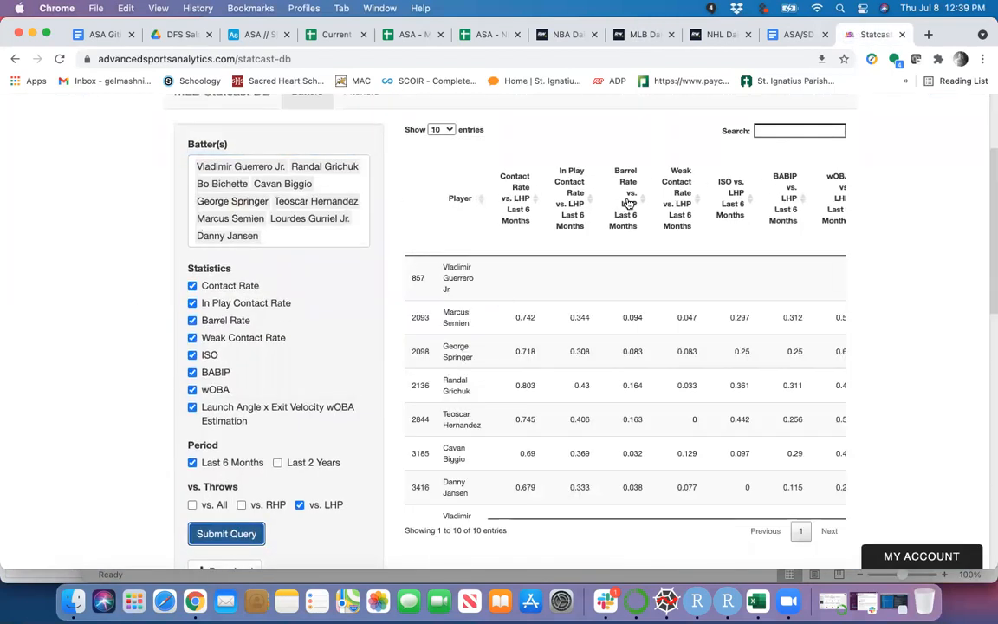
left_click(628, 202)
left_click(629, 203)
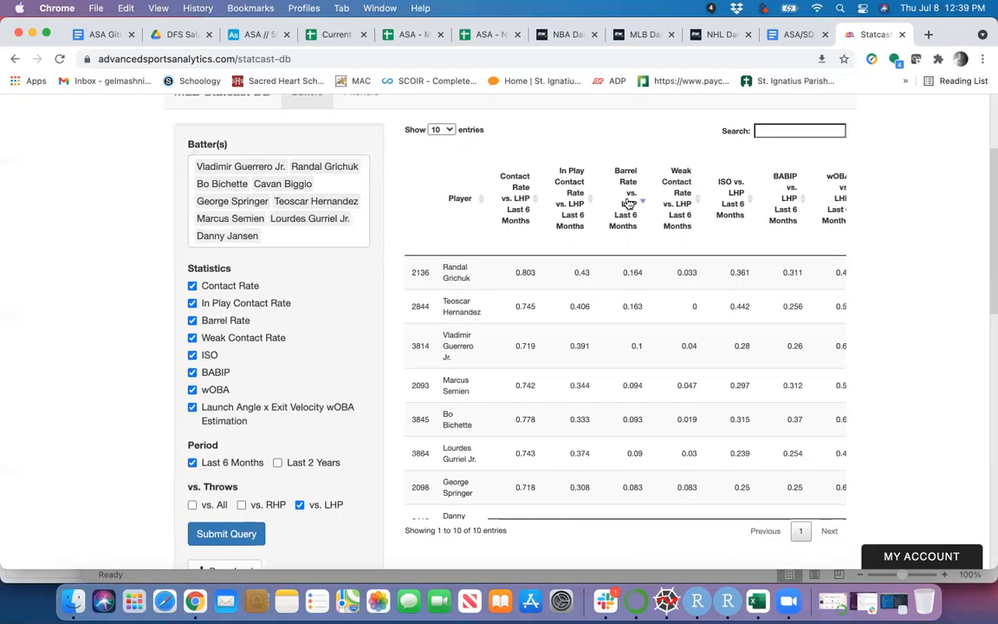
scroll(614, 389, "down", 2)
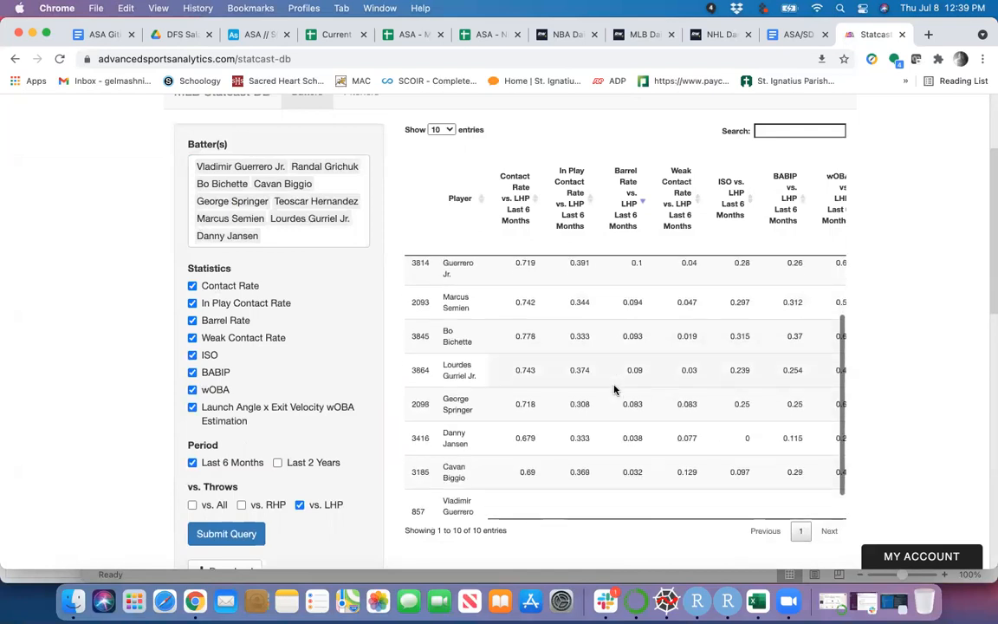
scroll(614, 389, "up", 2)
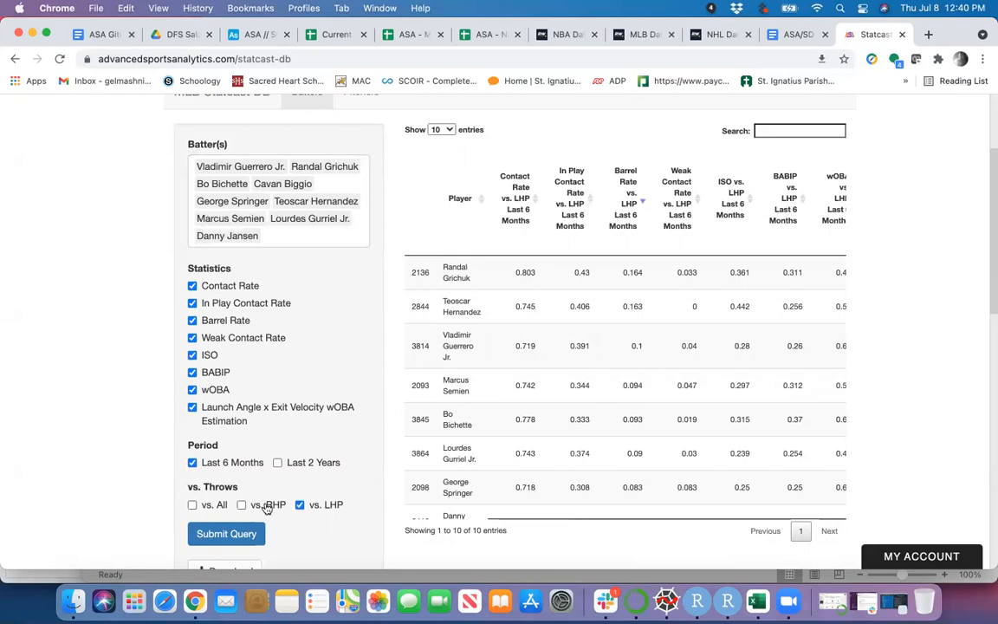
Switch the throws filter to vs. All only, resubmit the query and sort by barrel rate in descending order.
left_click(299, 505)
left_click(224, 504)
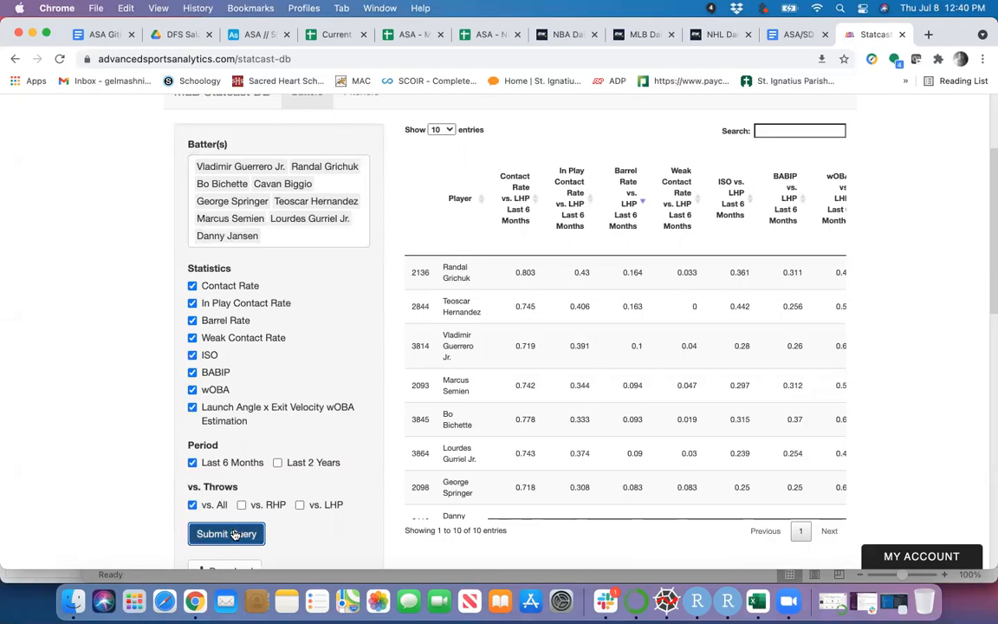
left_click(236, 533)
left_click(623, 200)
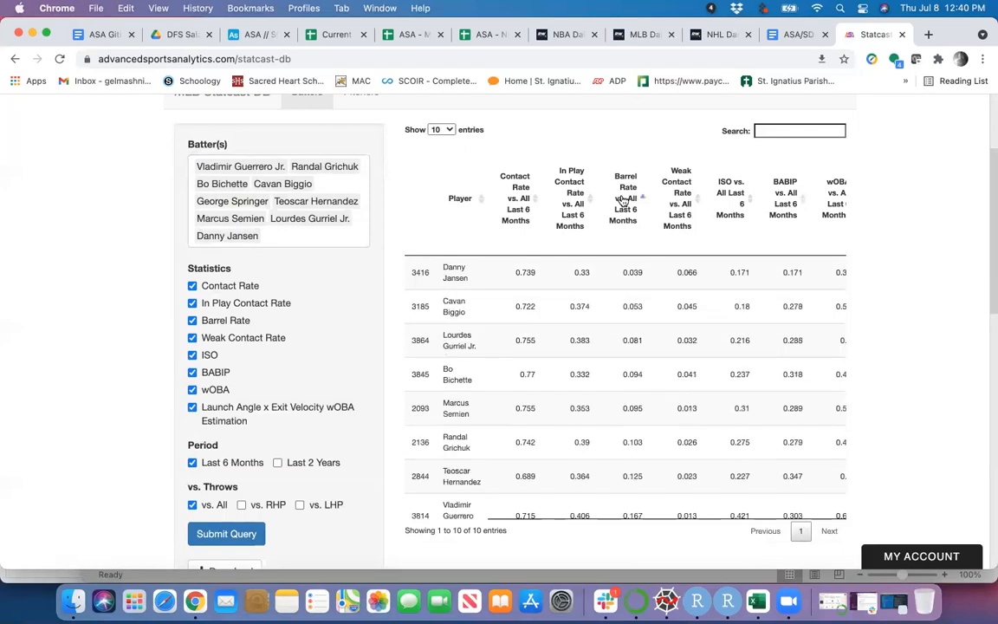
left_click(624, 200)
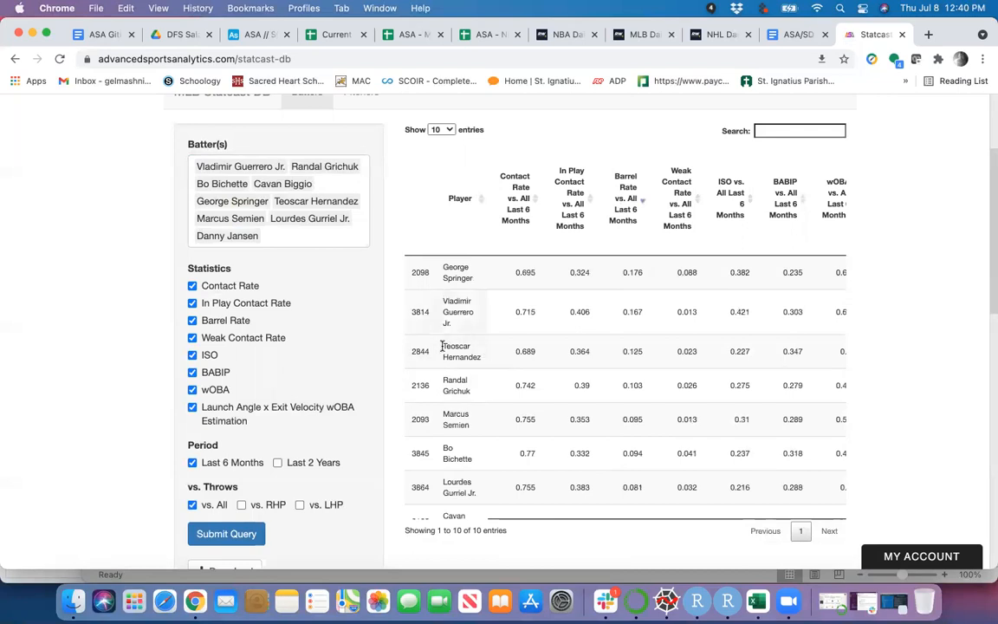
Change the period to Last 2 Years only, resubmit the Blue Jays query and rank the batters by barrel rate, highest first.
left_click(279, 464)
left_click(227, 463)
left_click(229, 536)
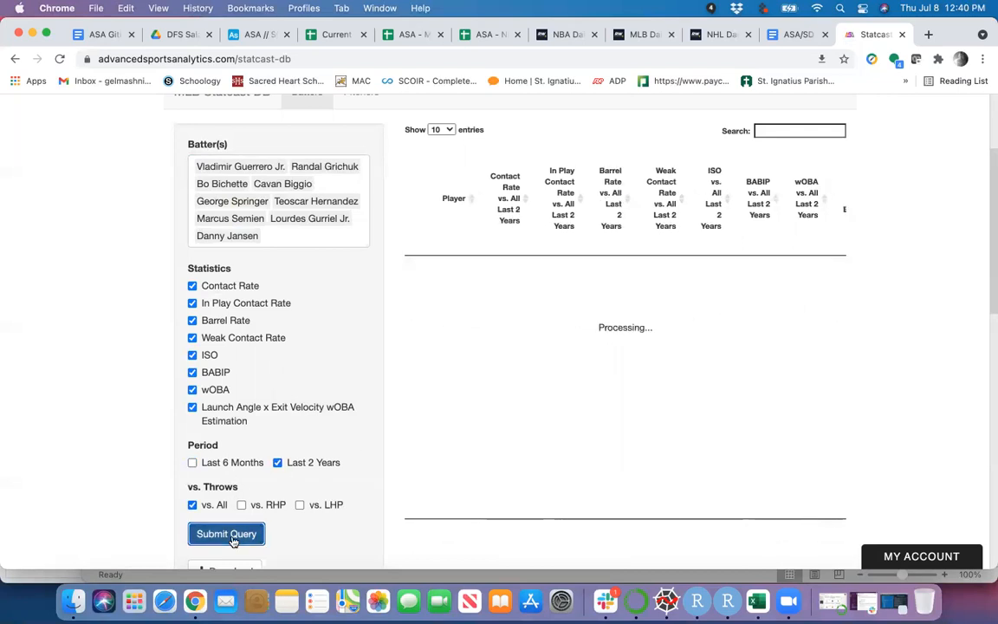
left_click(617, 189)
left_click(618, 188)
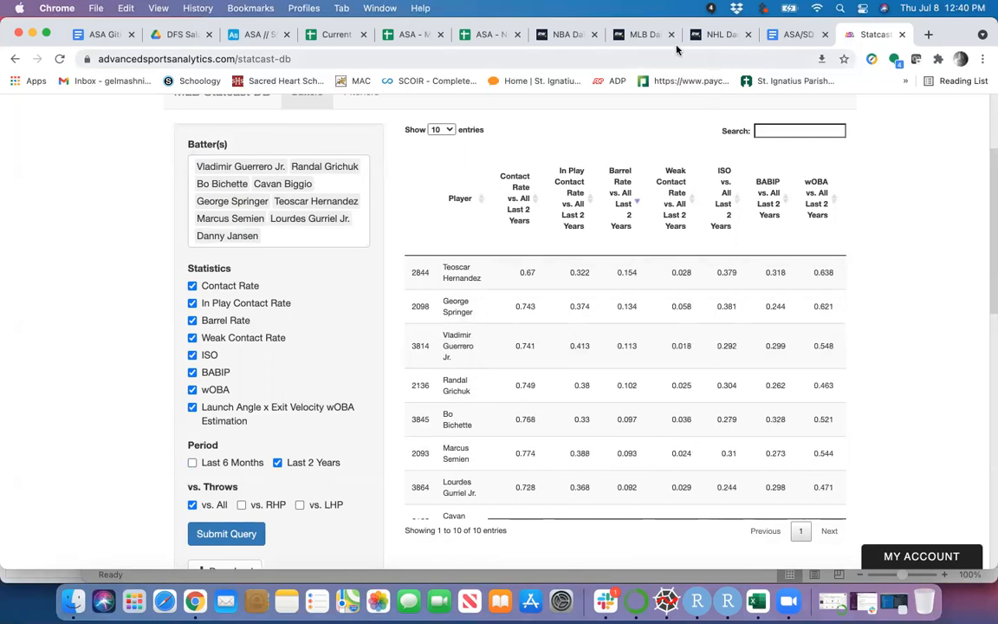
Review the evening matchups on RotoWire, and check the Last 6 Months (ALL) pitcher rankings in Excel, down to Taijuan Walker's row.
left_click(644, 34)
scroll(439, 346, "down", 5)
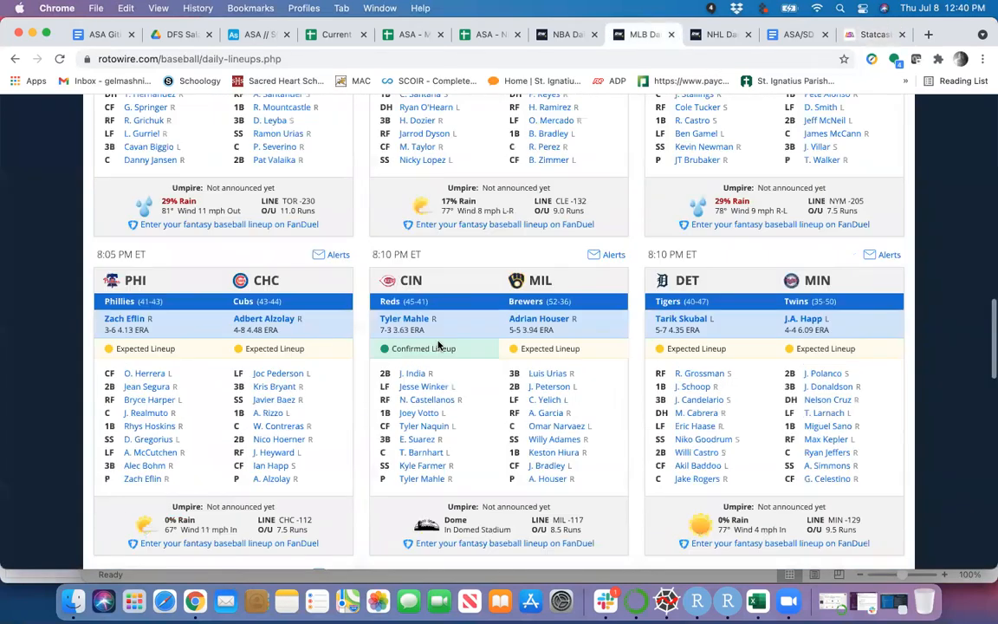
scroll(439, 346, "down", 5)
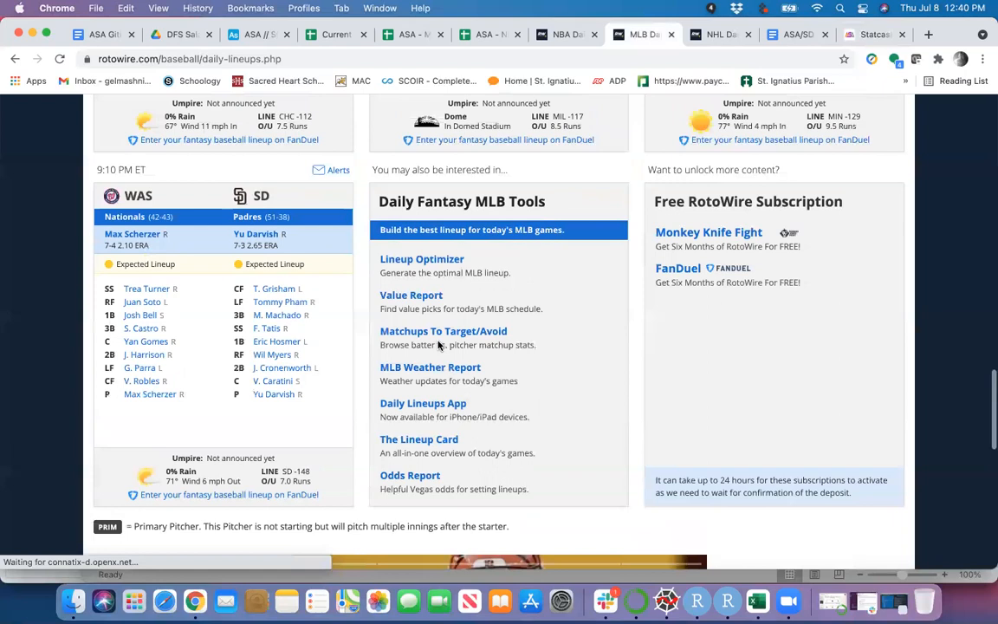
scroll(439, 346, "up", 5)
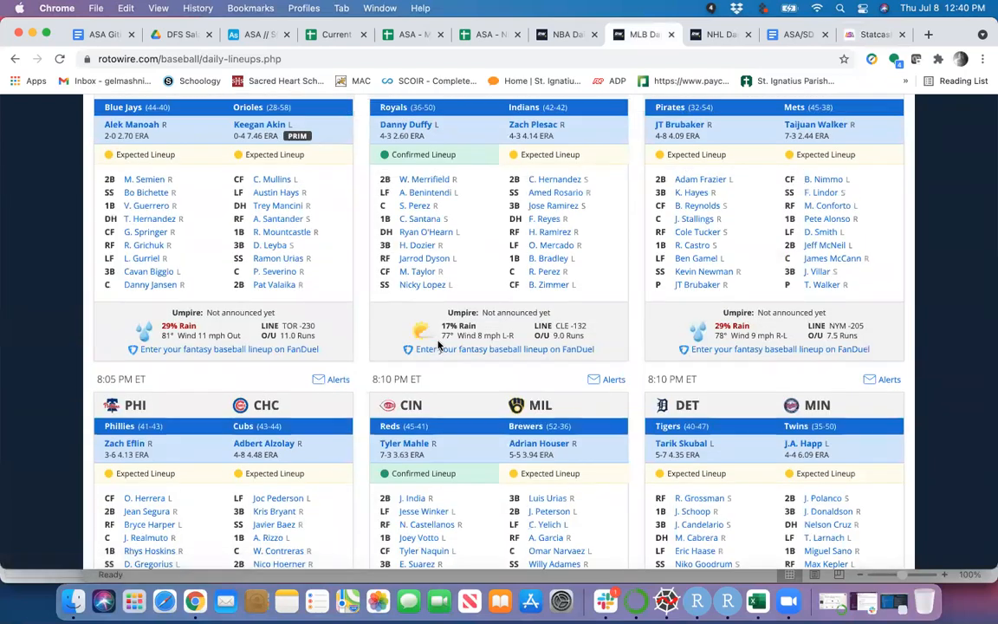
left_click(757, 601)
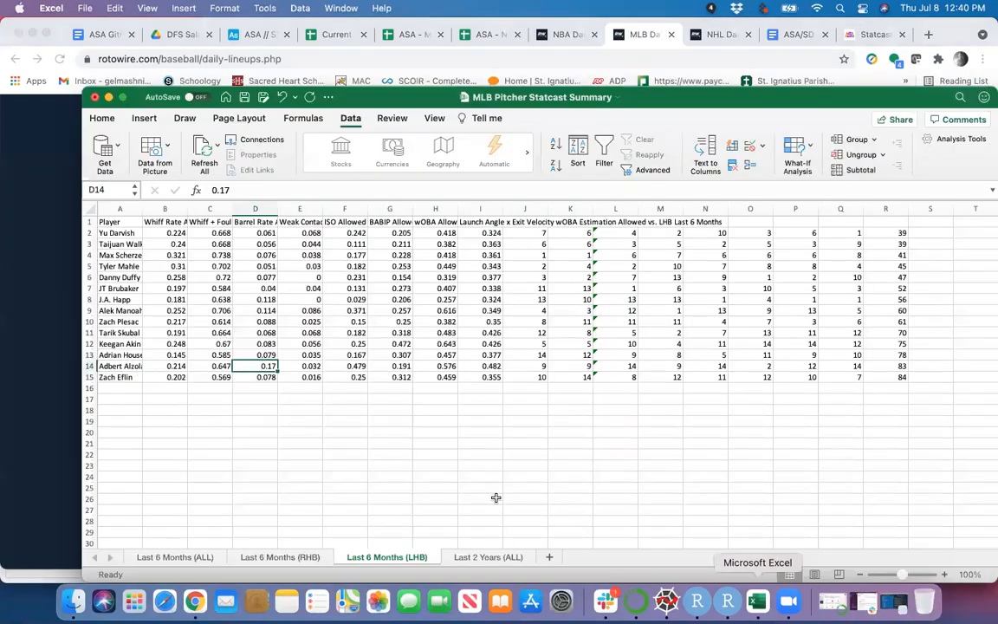
left_click(179, 557)
left_click(121, 244)
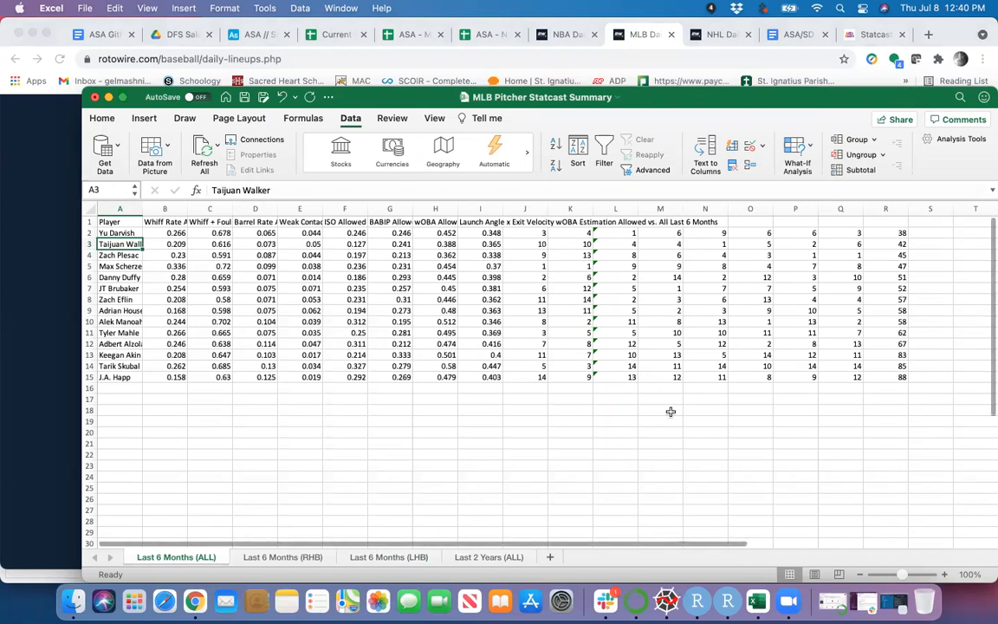
Go back to RotoWire's MLB lineups and look through the evening games from Toronto at Baltimore to Washington at San Diego.
left_click(648, 41)
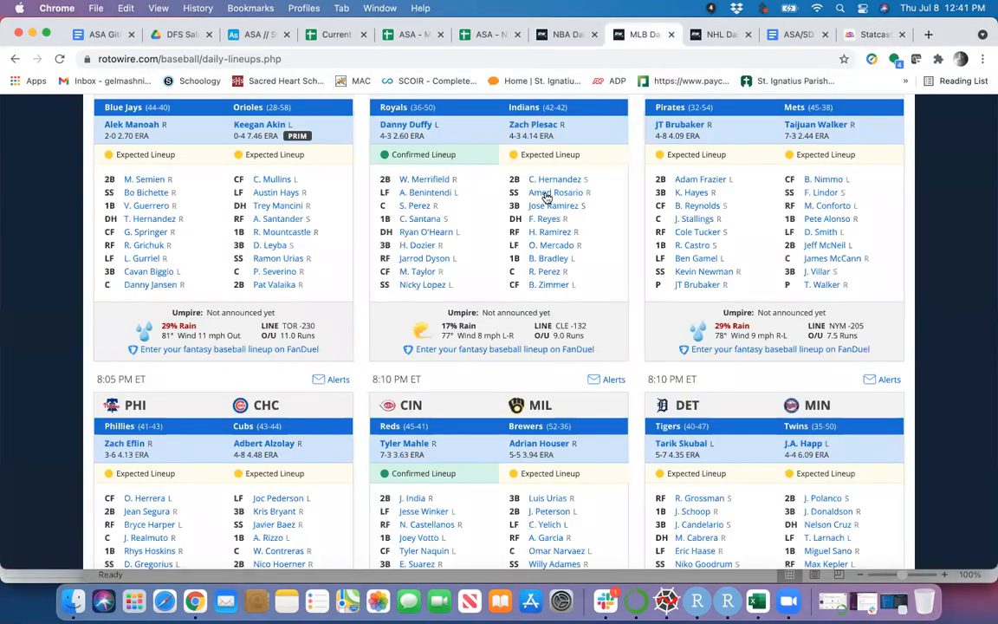
scroll(546, 196, "up", 4)
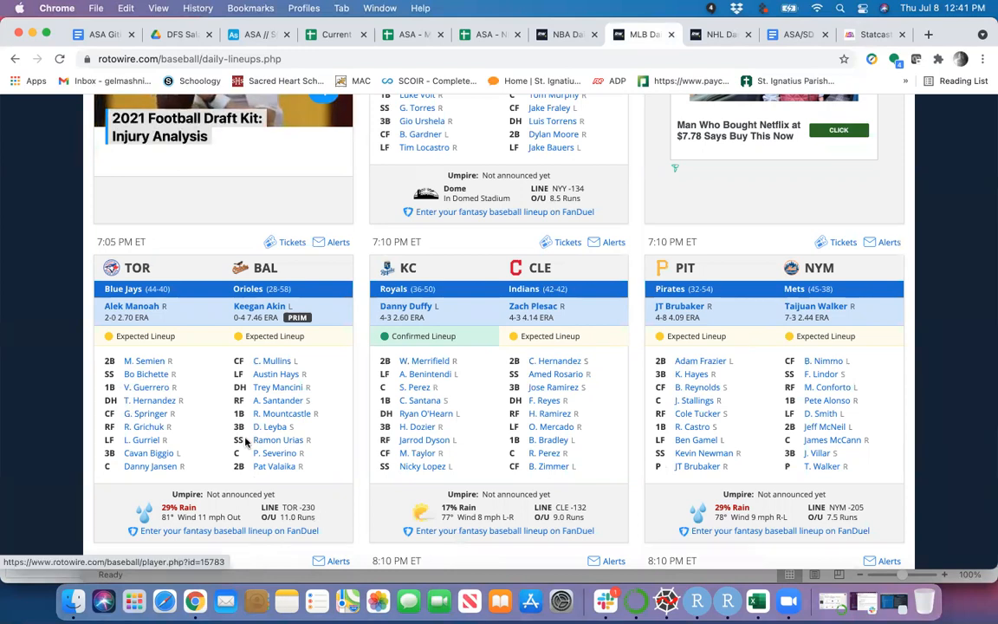
scroll(242, 441, "down", 5)
scroll(246, 442, "down", 10)
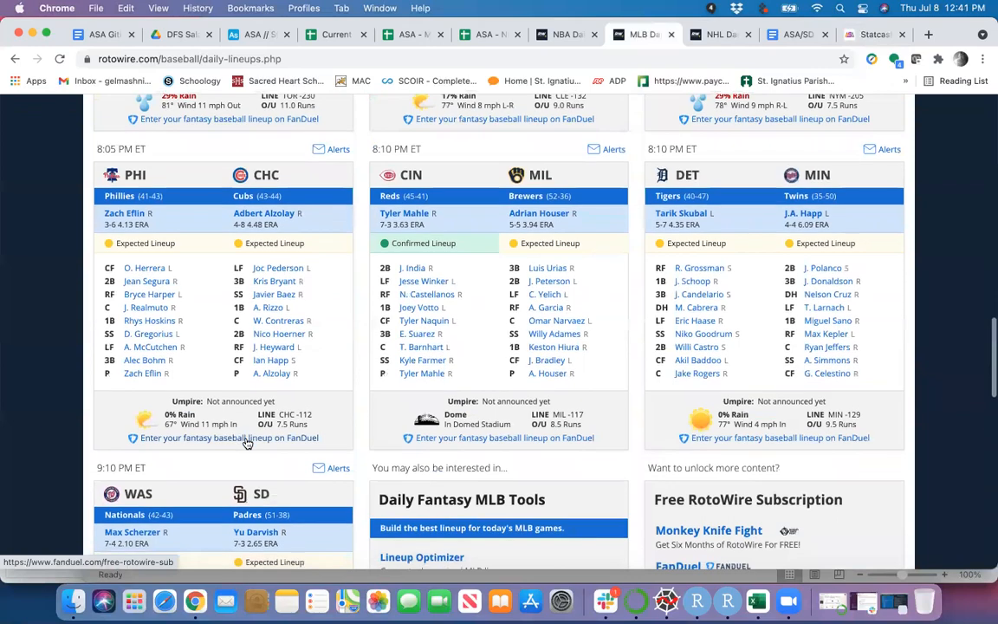
scroll(246, 442, "up", 10)
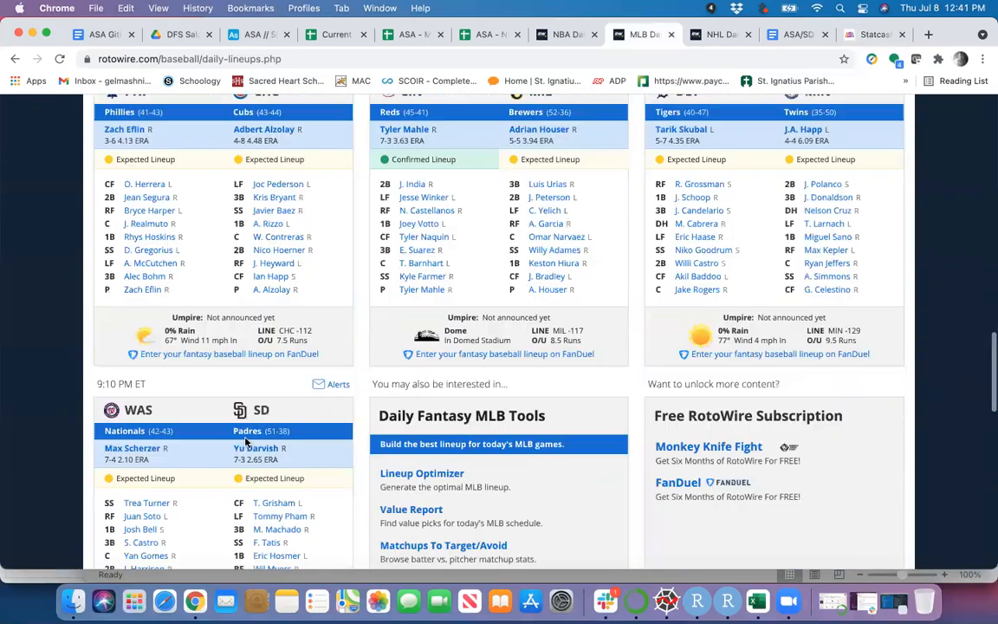
scroll(246, 442, "up", 4)
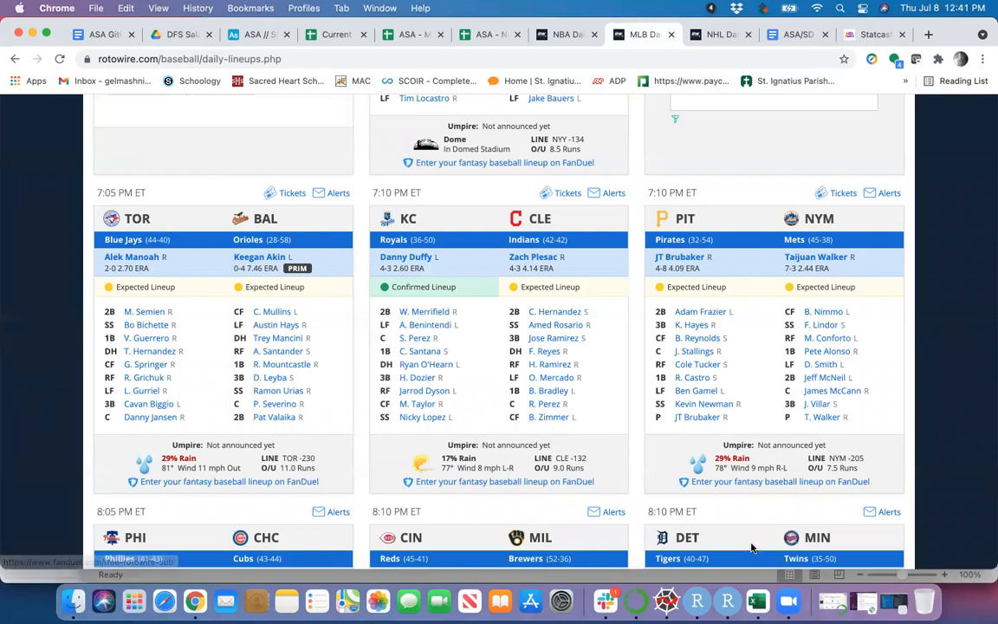
Glance at the pitcher summary in Excel, and return to Statcast DB to examine the Blue Jays batters' two-year results.
left_click(757, 600)
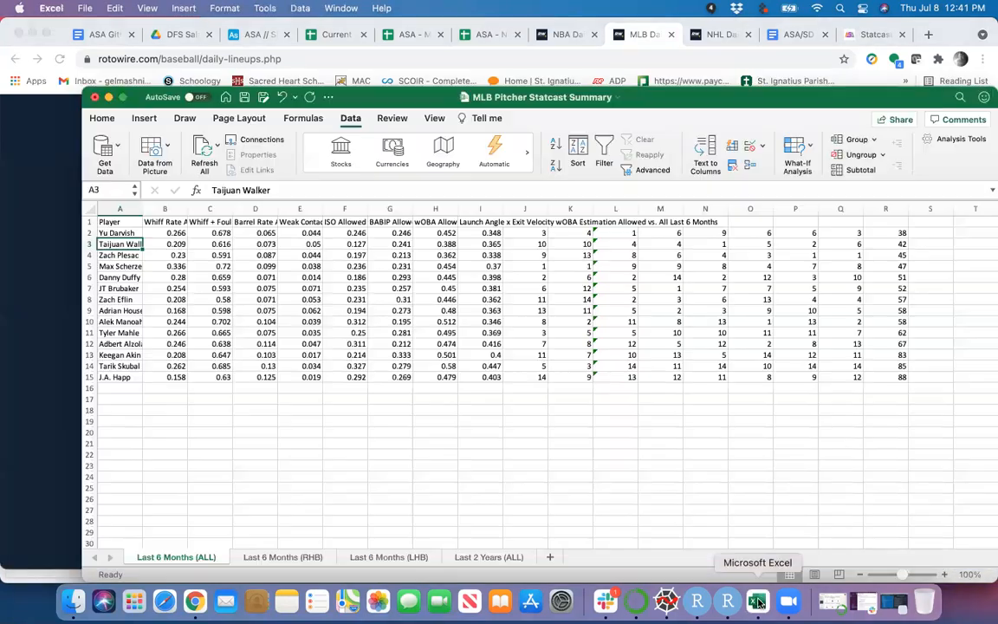
left_click(865, 36)
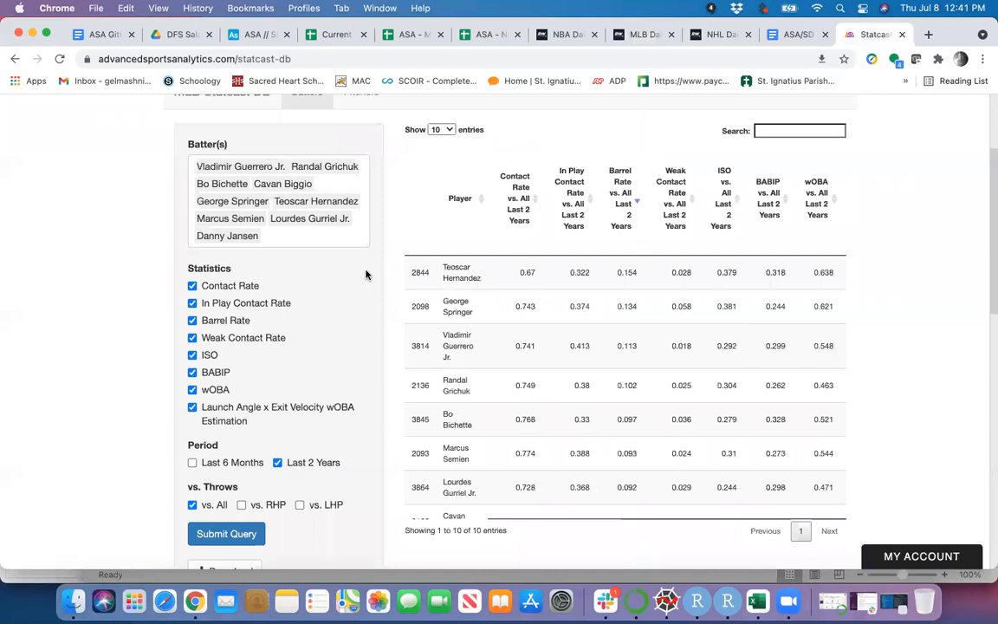
scroll(349, 345, "down", 5)
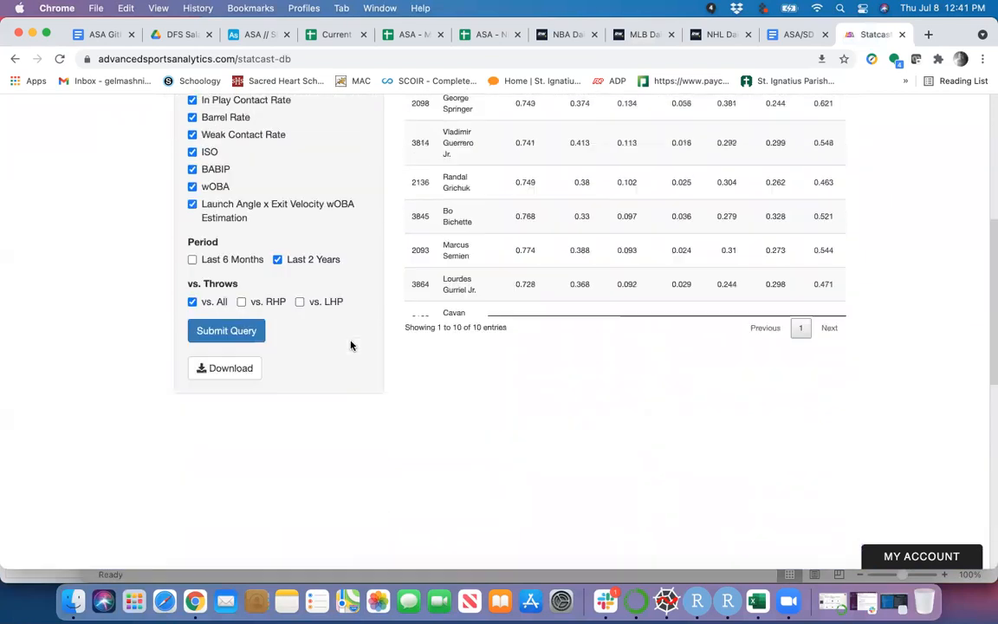
scroll(350, 345, "up", 6)
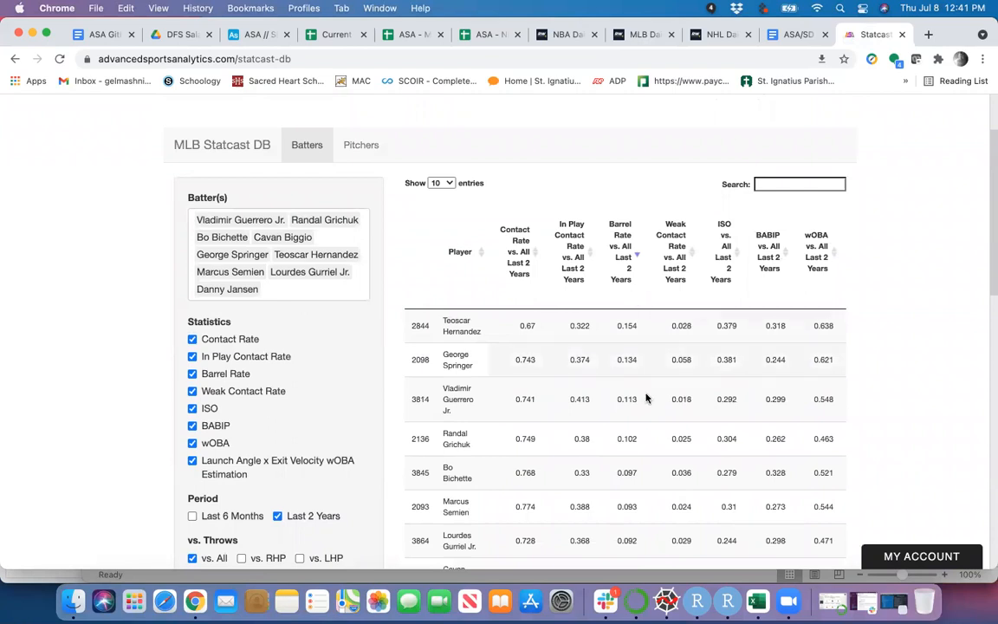
scroll(646, 397, "down", 1)
scroll(645, 396, "up", 1)
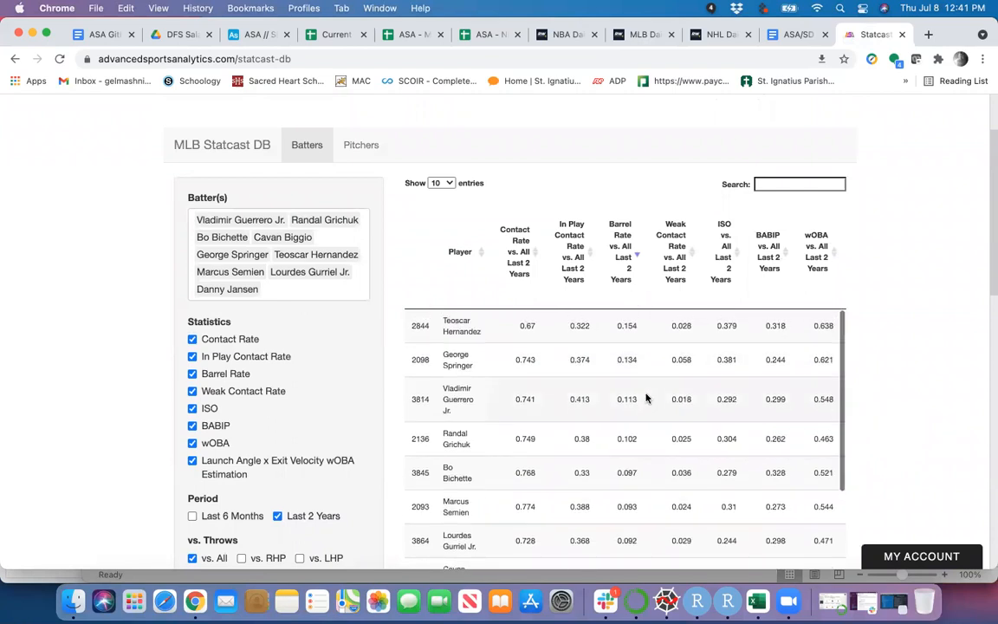